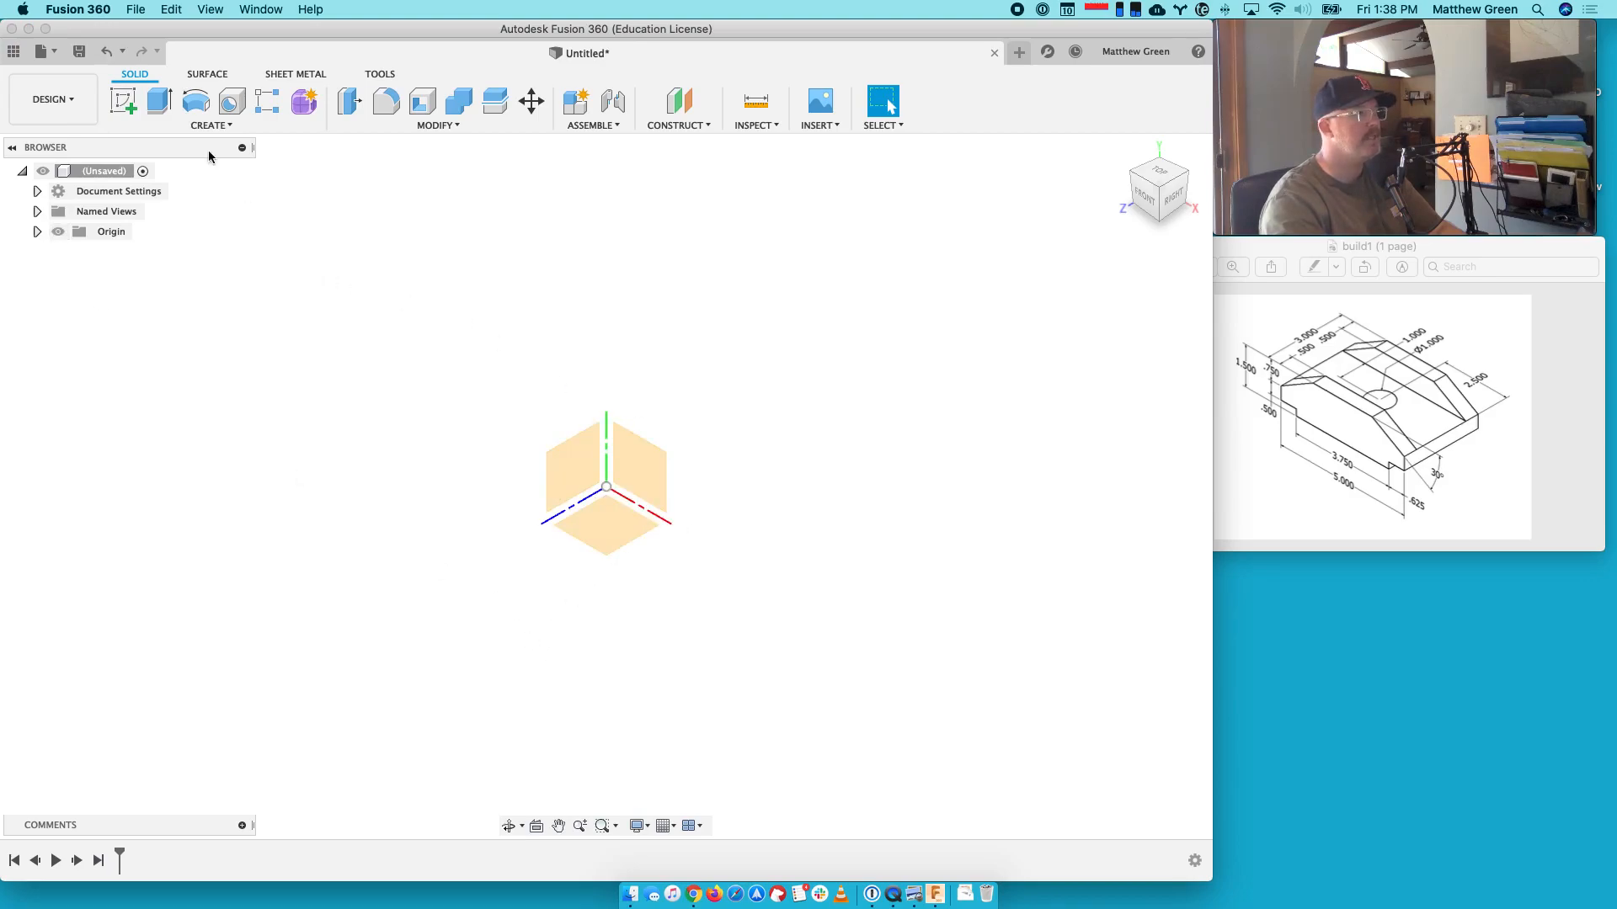
# Start a sketch on the horizontal (top) origin plane and hide the origin geometry
pyautogui.click(139, 102)
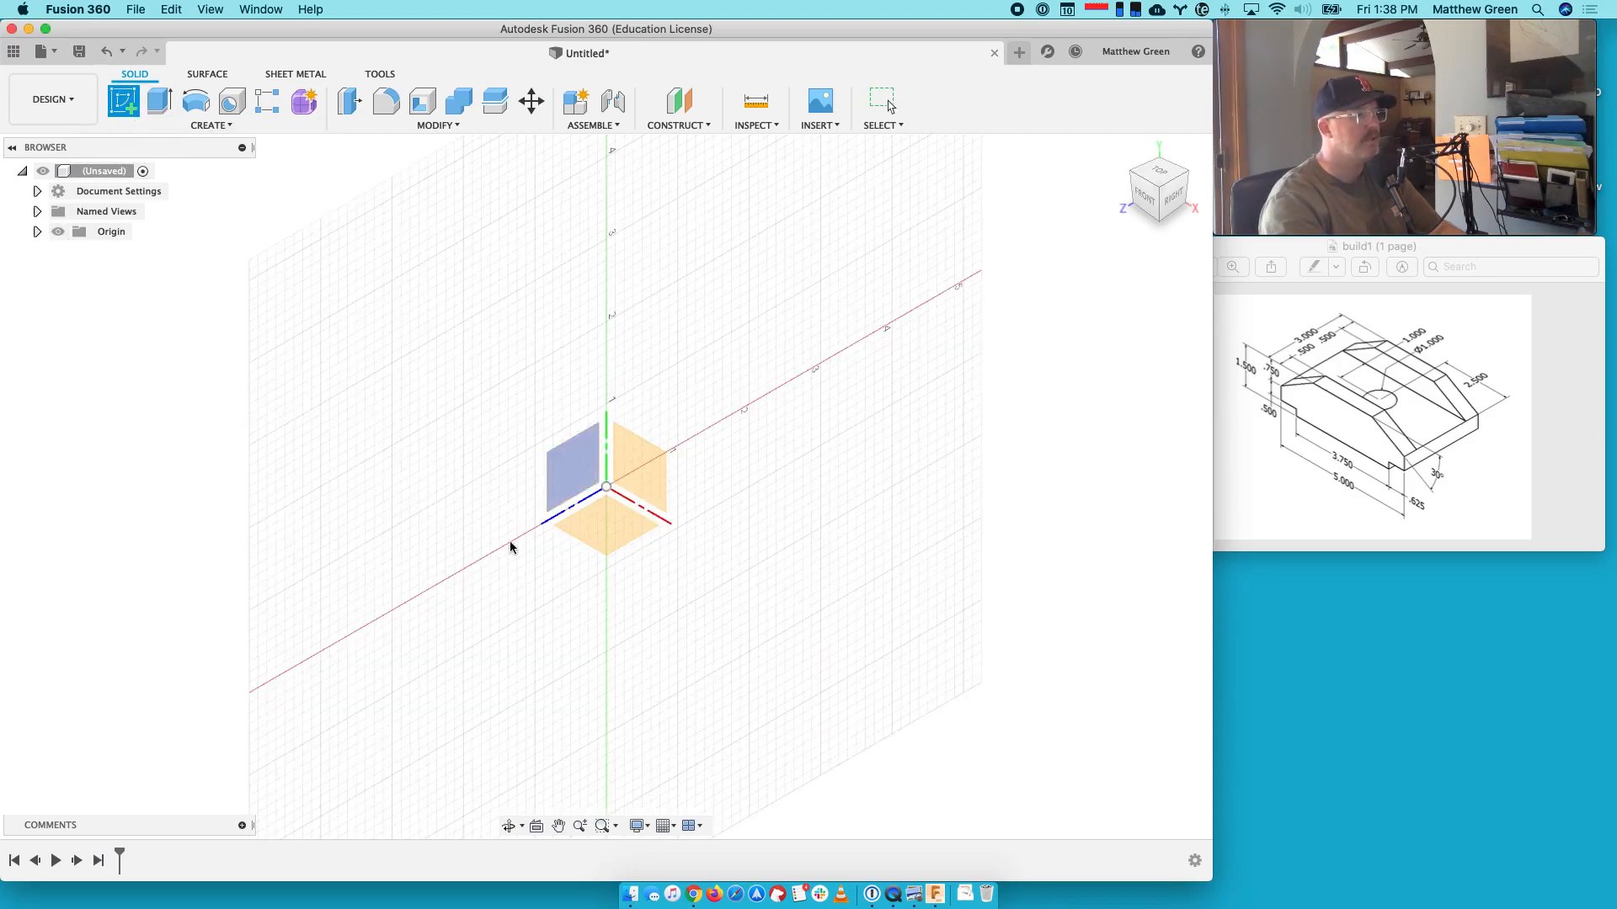
pyautogui.click(599, 531)
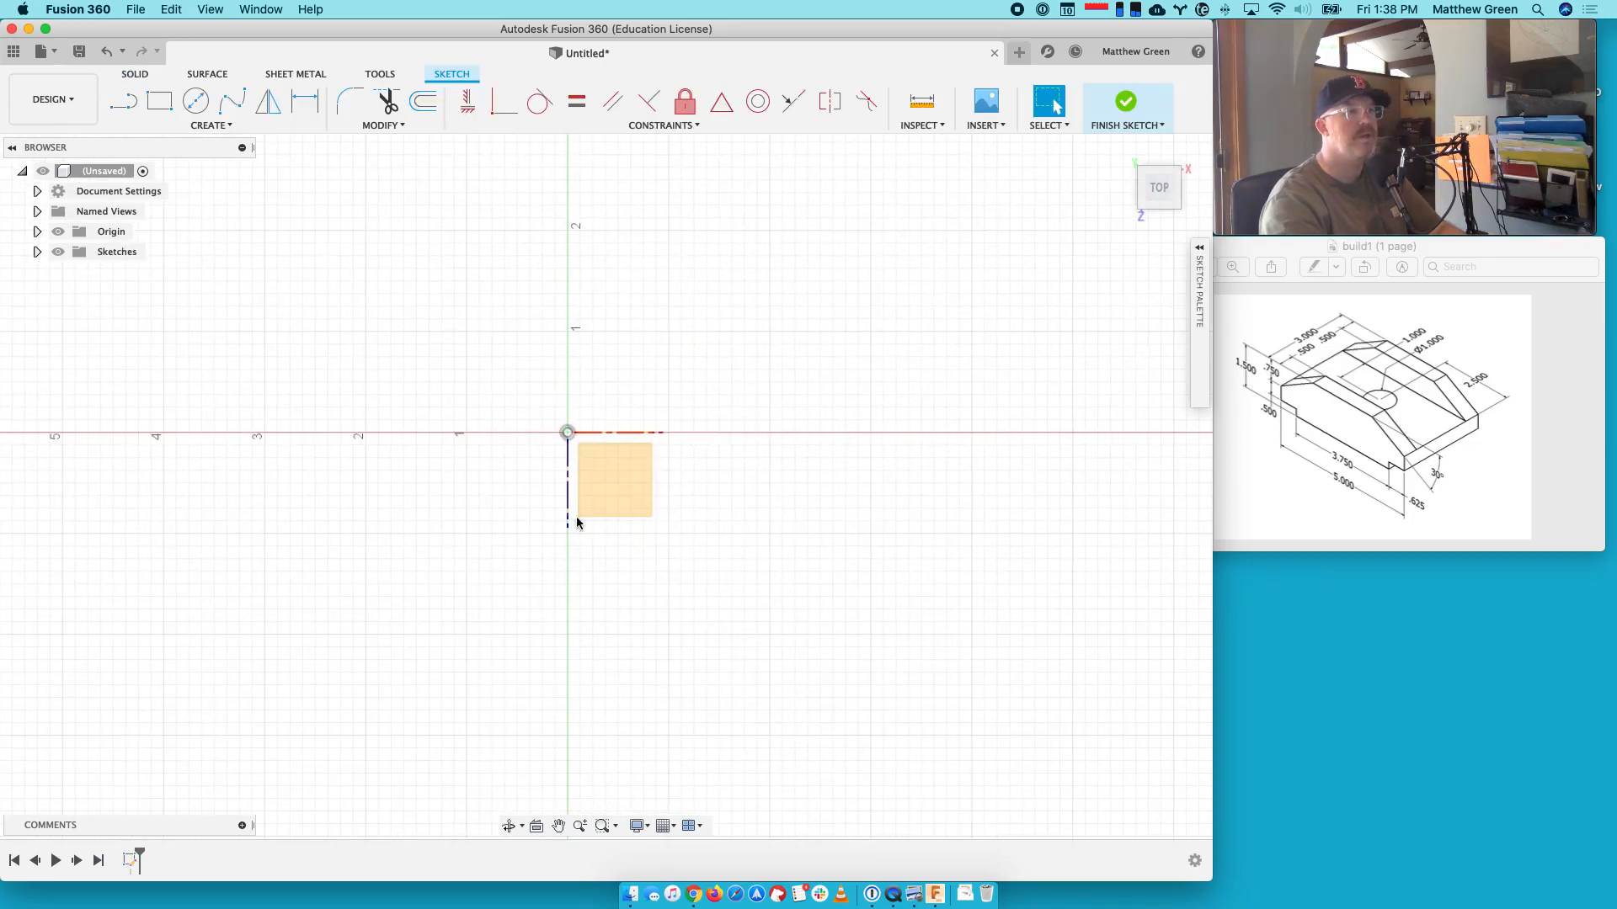
pyautogui.click(58, 232)
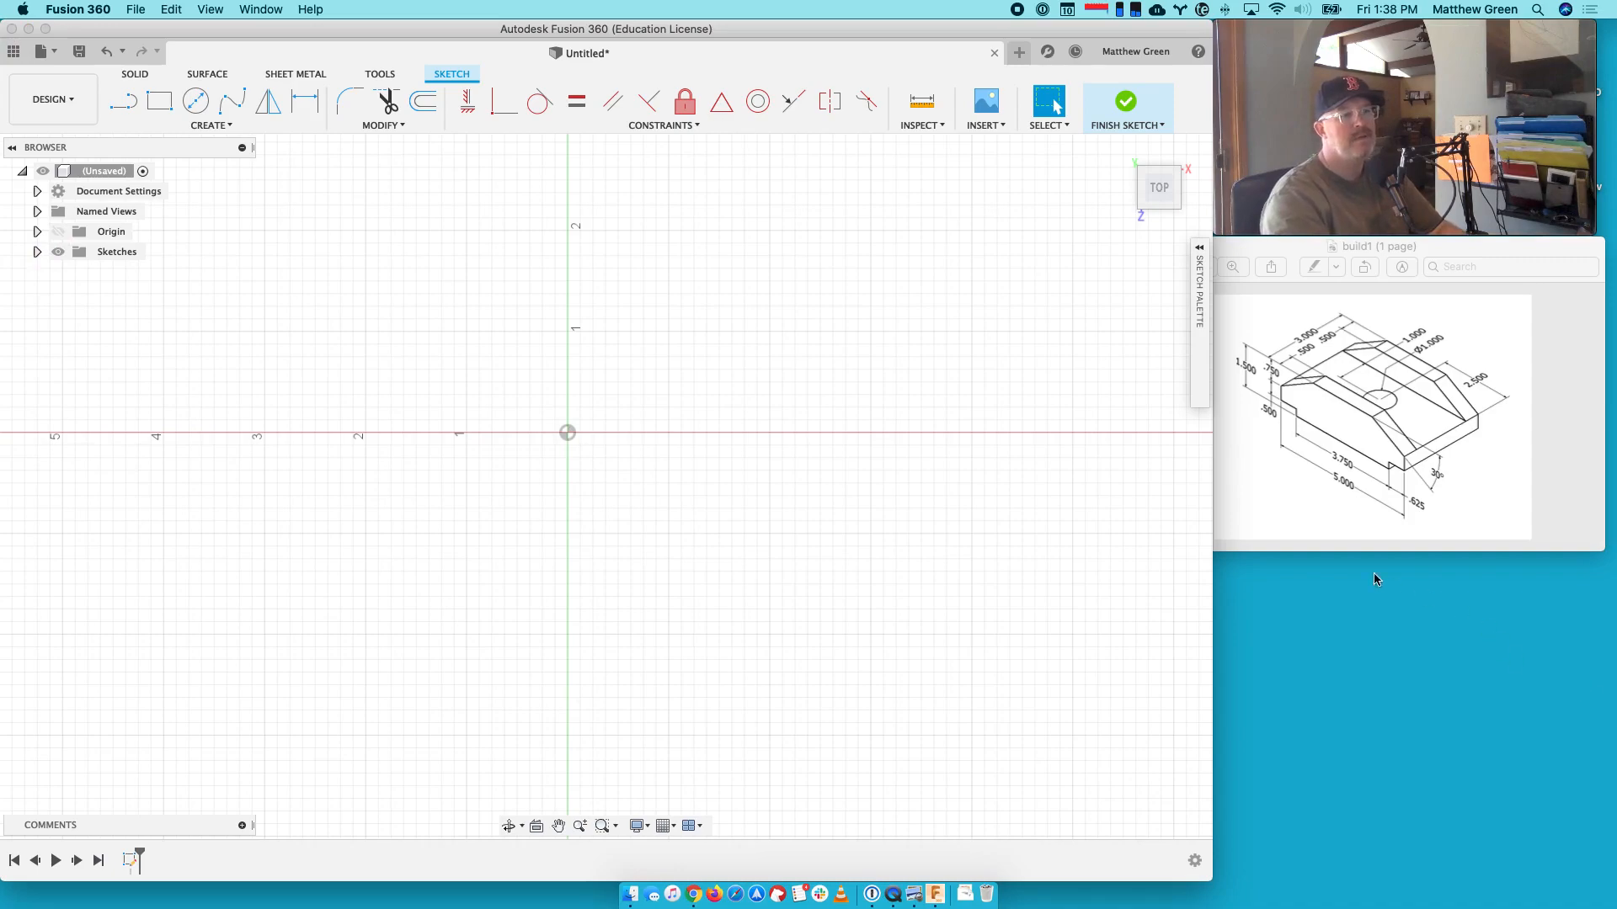
pyautogui.click(1310, 519)
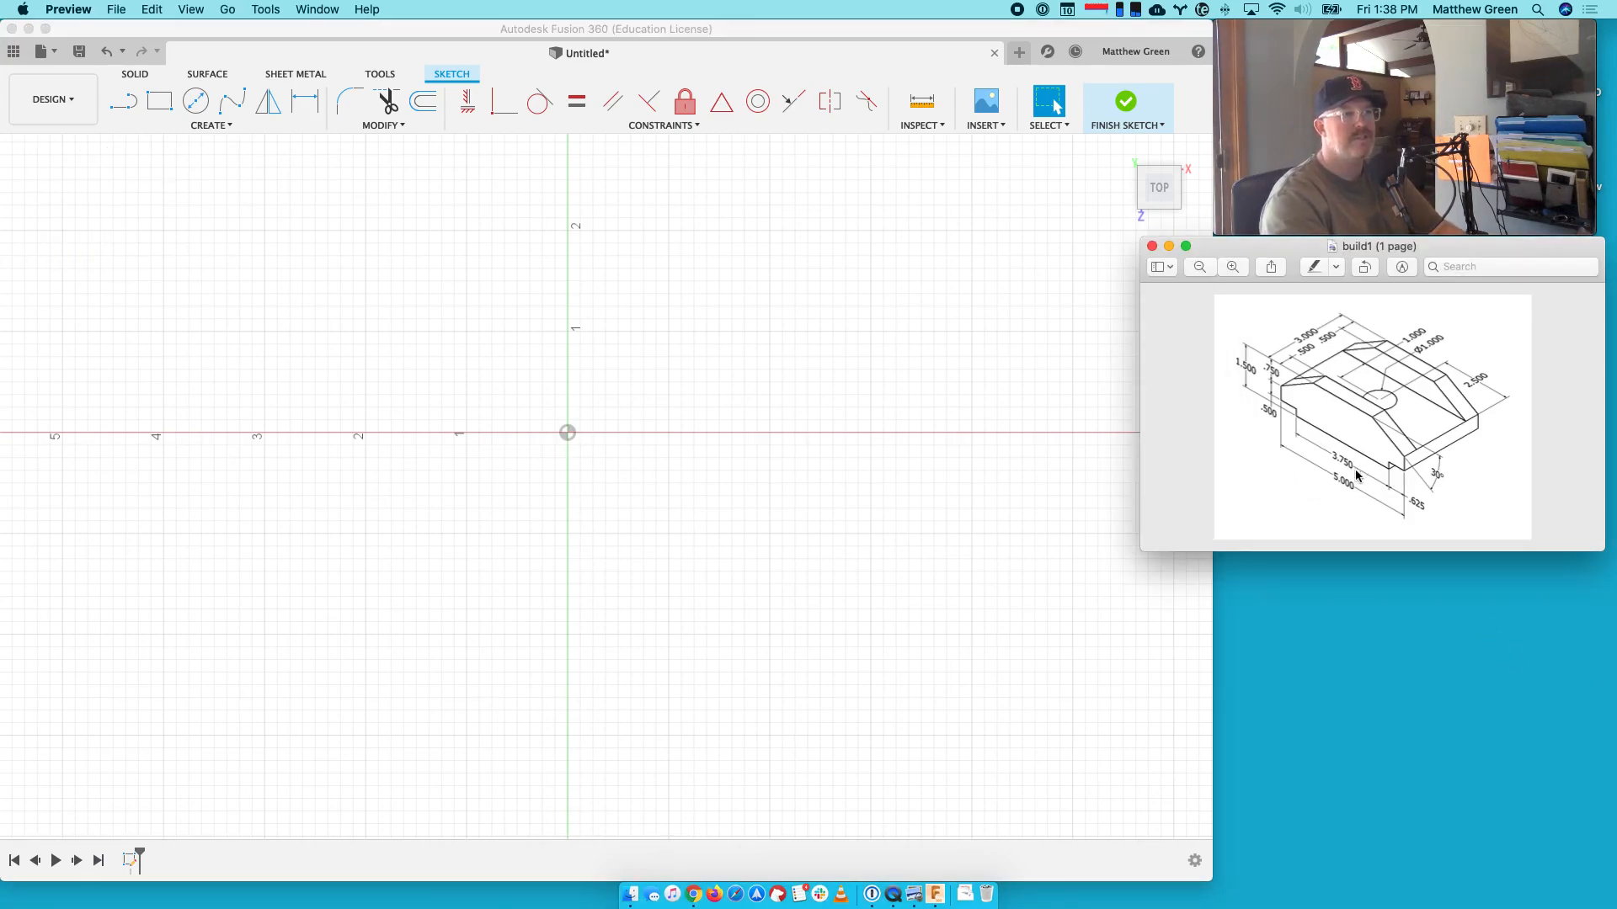
# Sketch a rectangle from the origin, 5 in wide and 3 in high, and finish the sketch
pyautogui.click(160, 105)
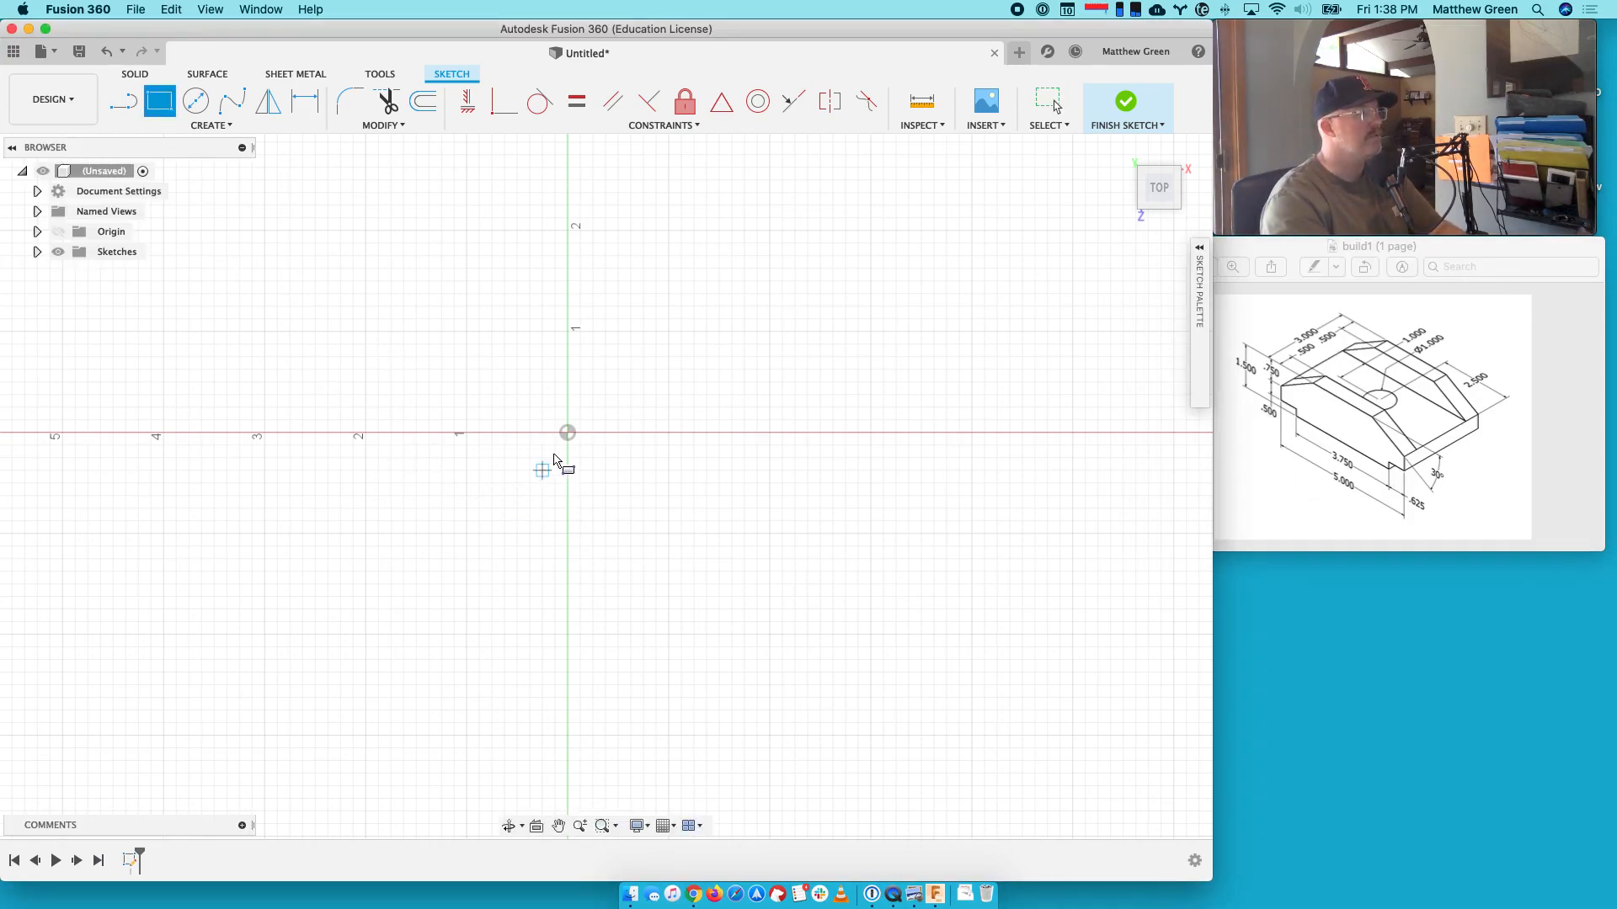
pyautogui.click(567, 433)
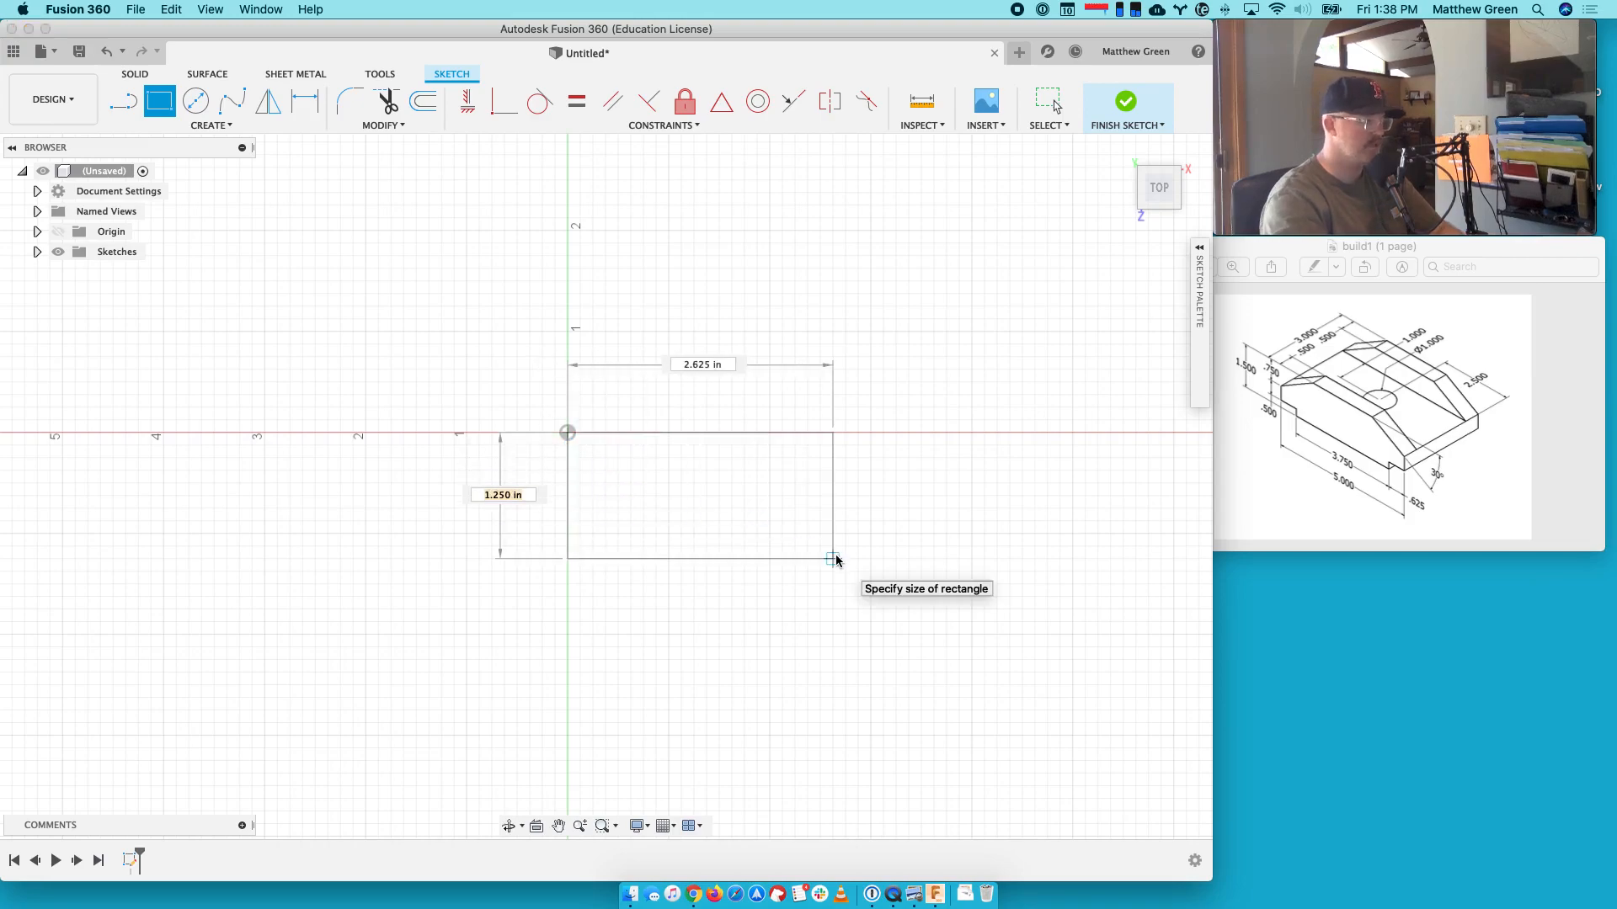
pyautogui.write('3')
pyautogui.press('Tab')
pyautogui.write('5')
pyautogui.press('Return')
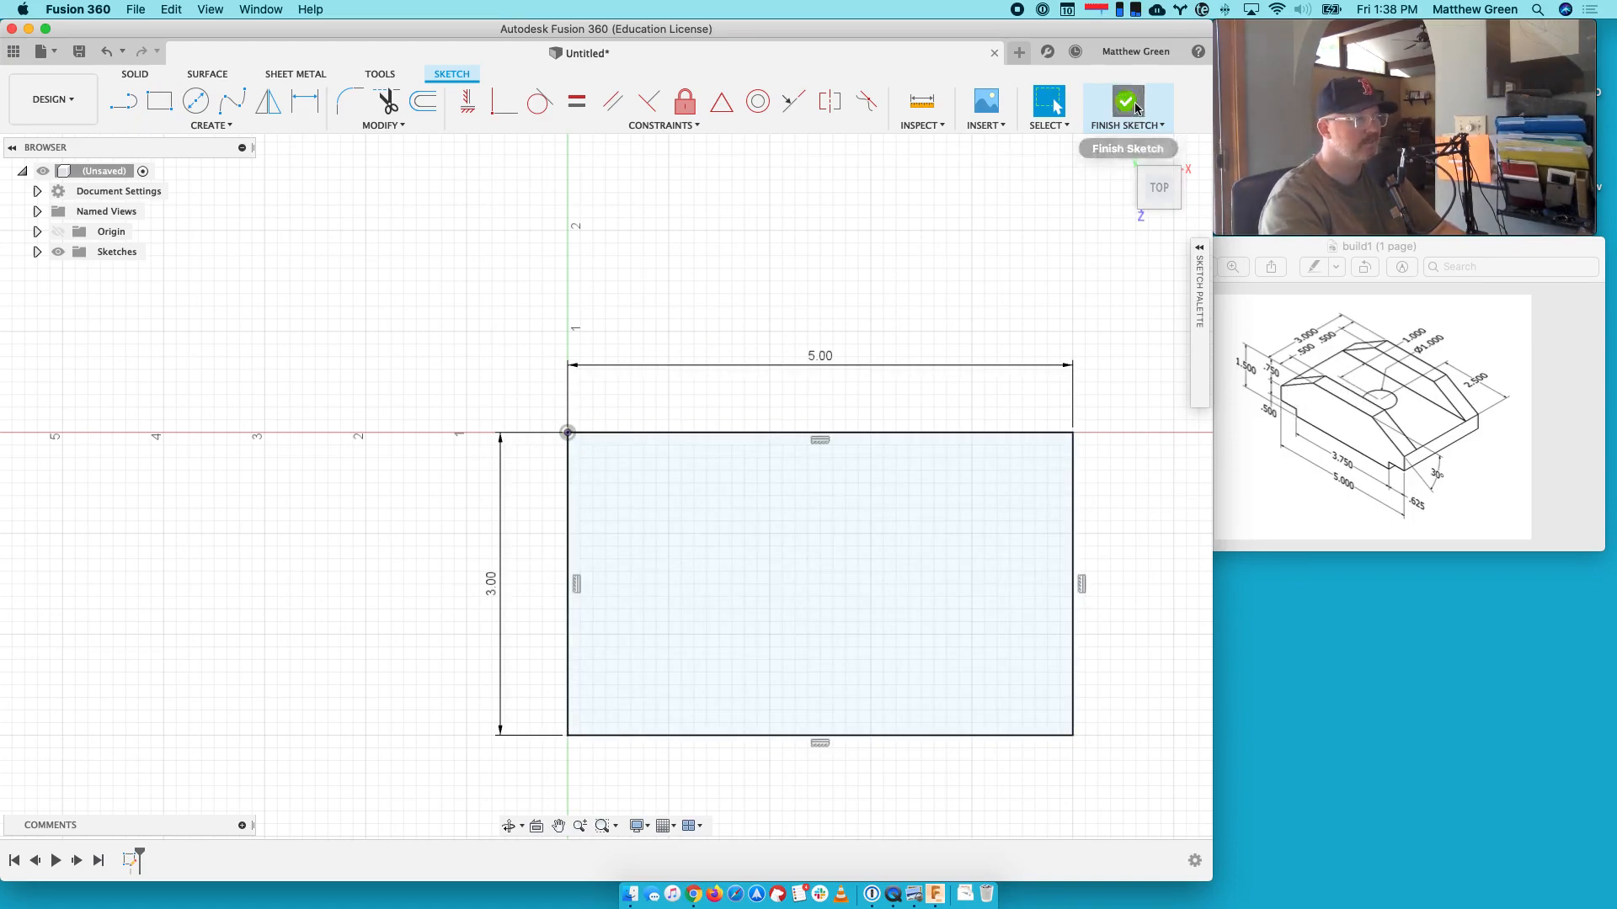
pyautogui.click(1122, 150)
pyautogui.click(1125, 101)
pyautogui.click(1121, 149)
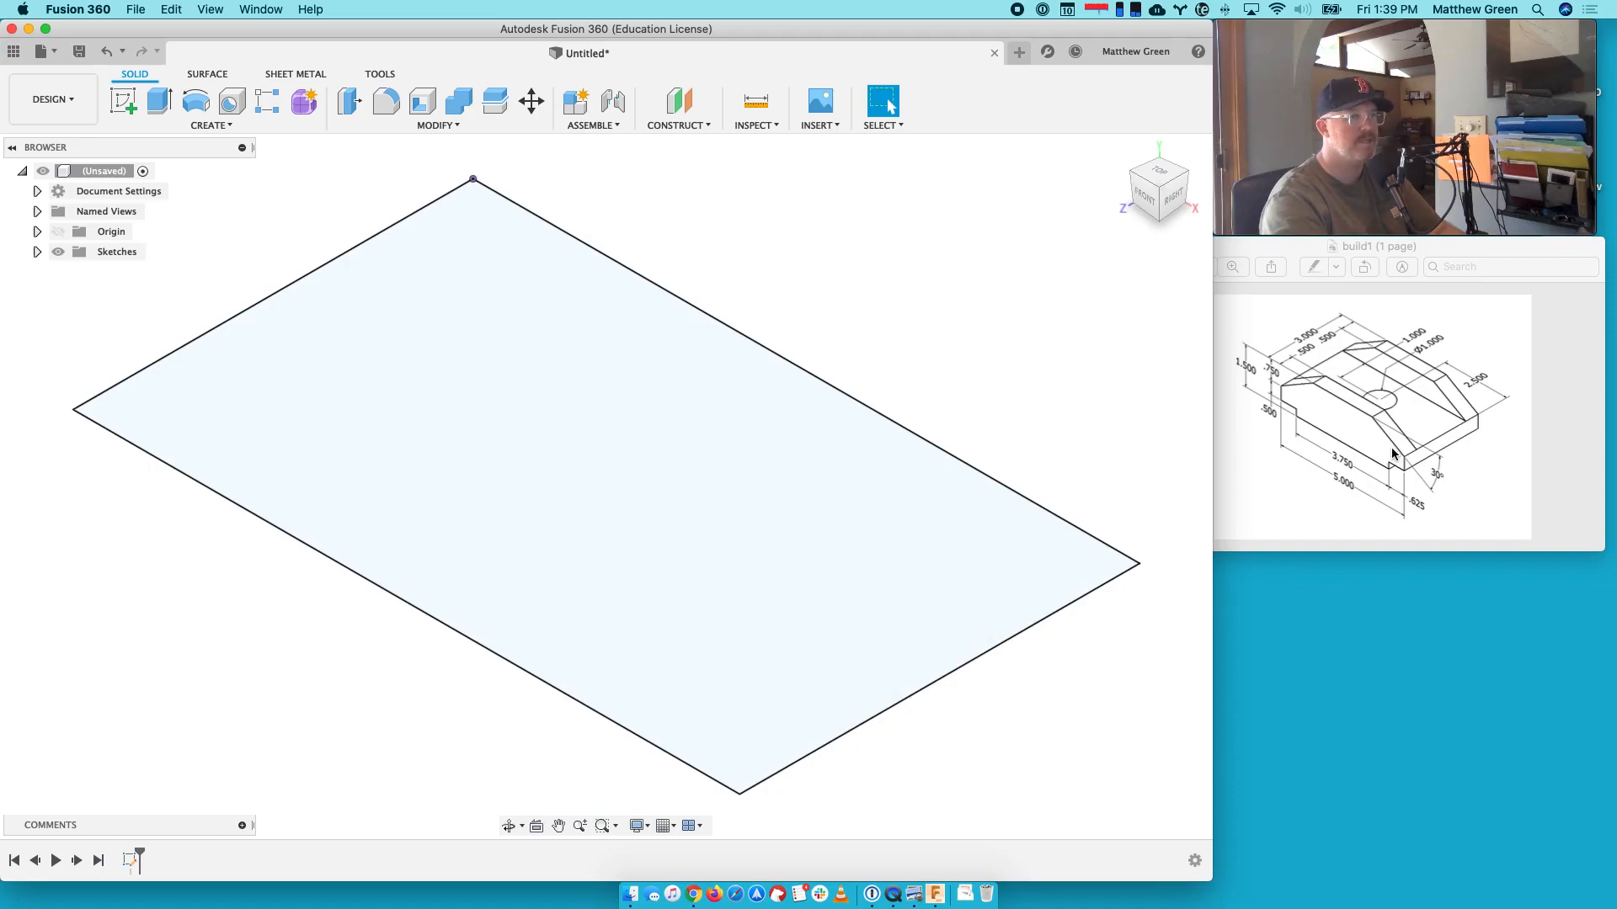
# Extrude the rectangle profile upward 1.5 in as a new body
pyautogui.click(161, 105)
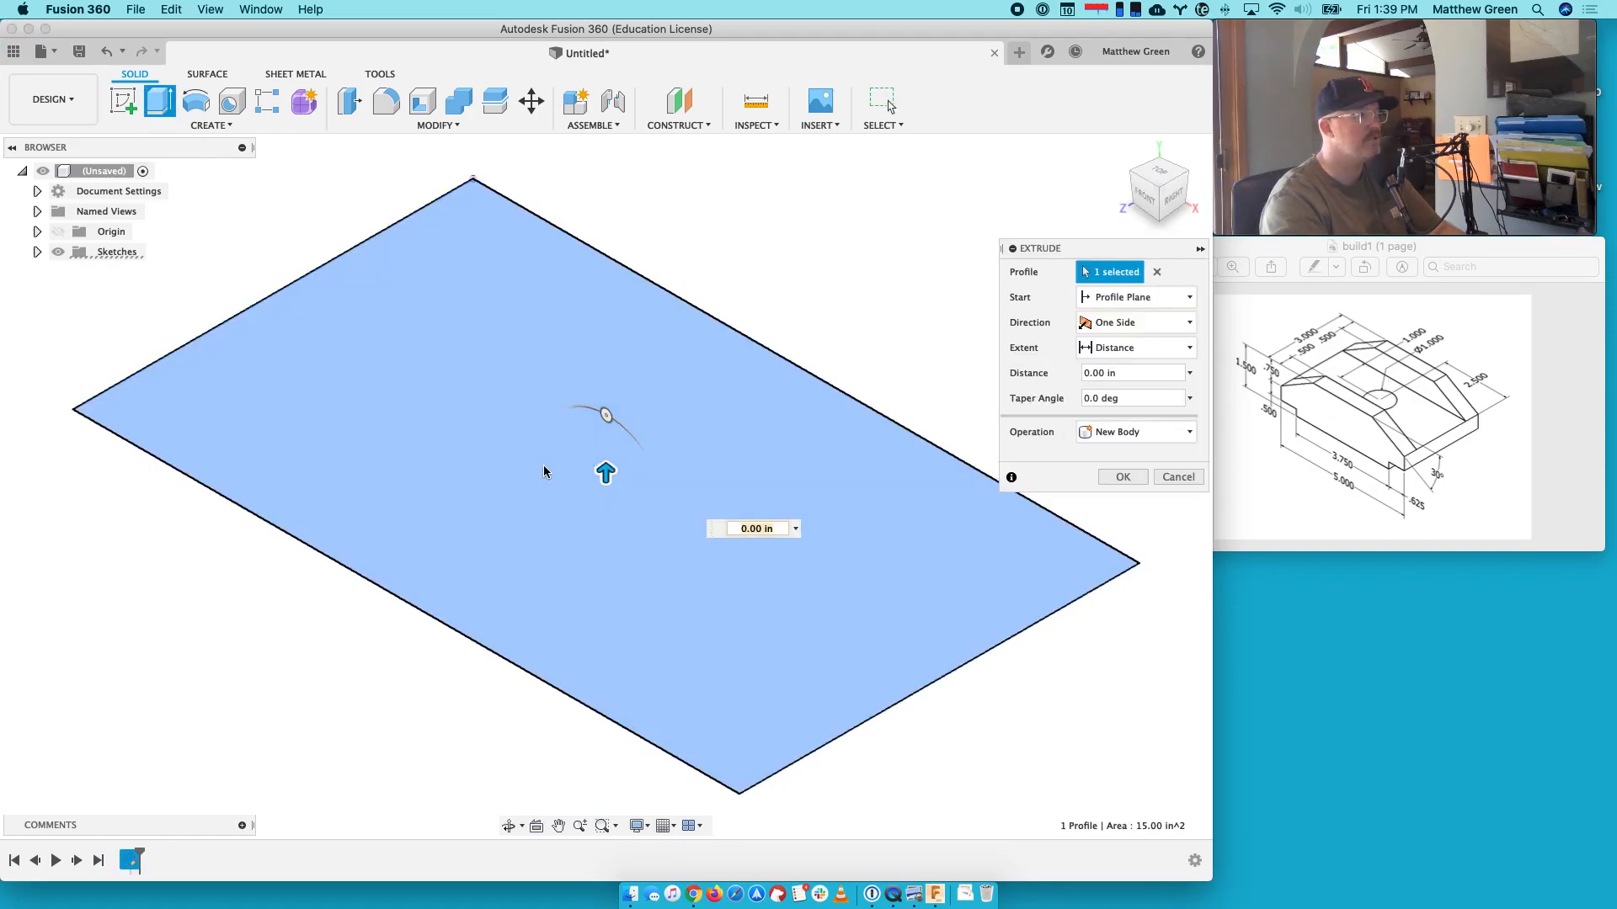
pyautogui.write('1.5')
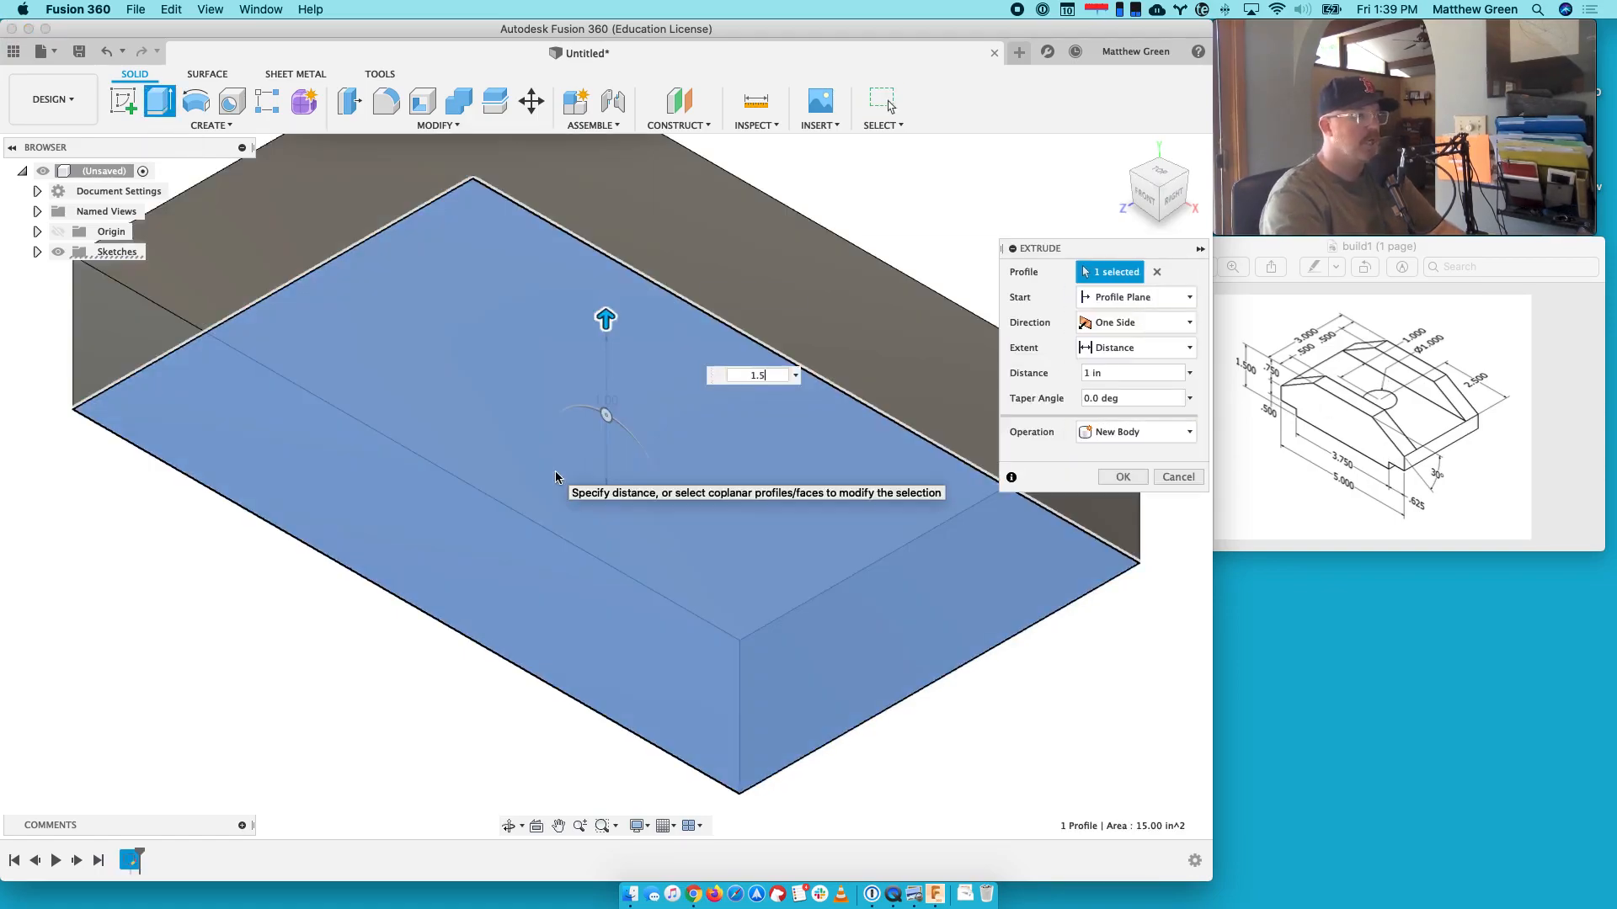
pyautogui.press('Return')
pyautogui.scroll(2, 556, 474)
pyautogui.click(1120, 152)
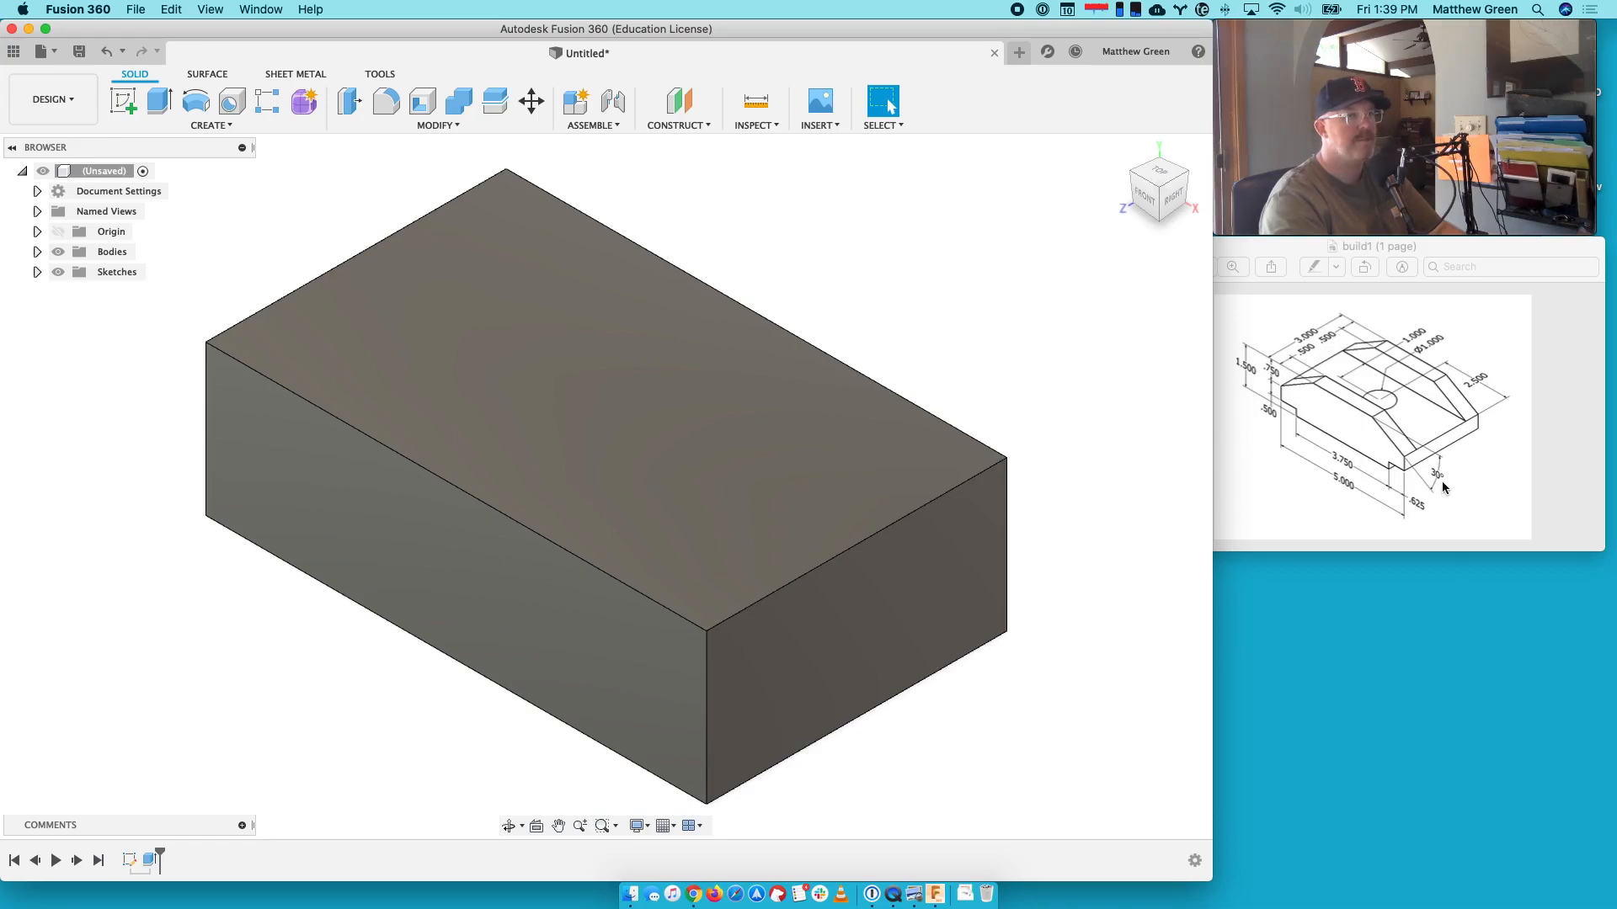
# On the block's right end face, sketch a 0.5 in line along the top edge from the origin-side corner, continuing 0.75 in straight down
pyautogui.click(119, 109)
pyautogui.click(868, 611)
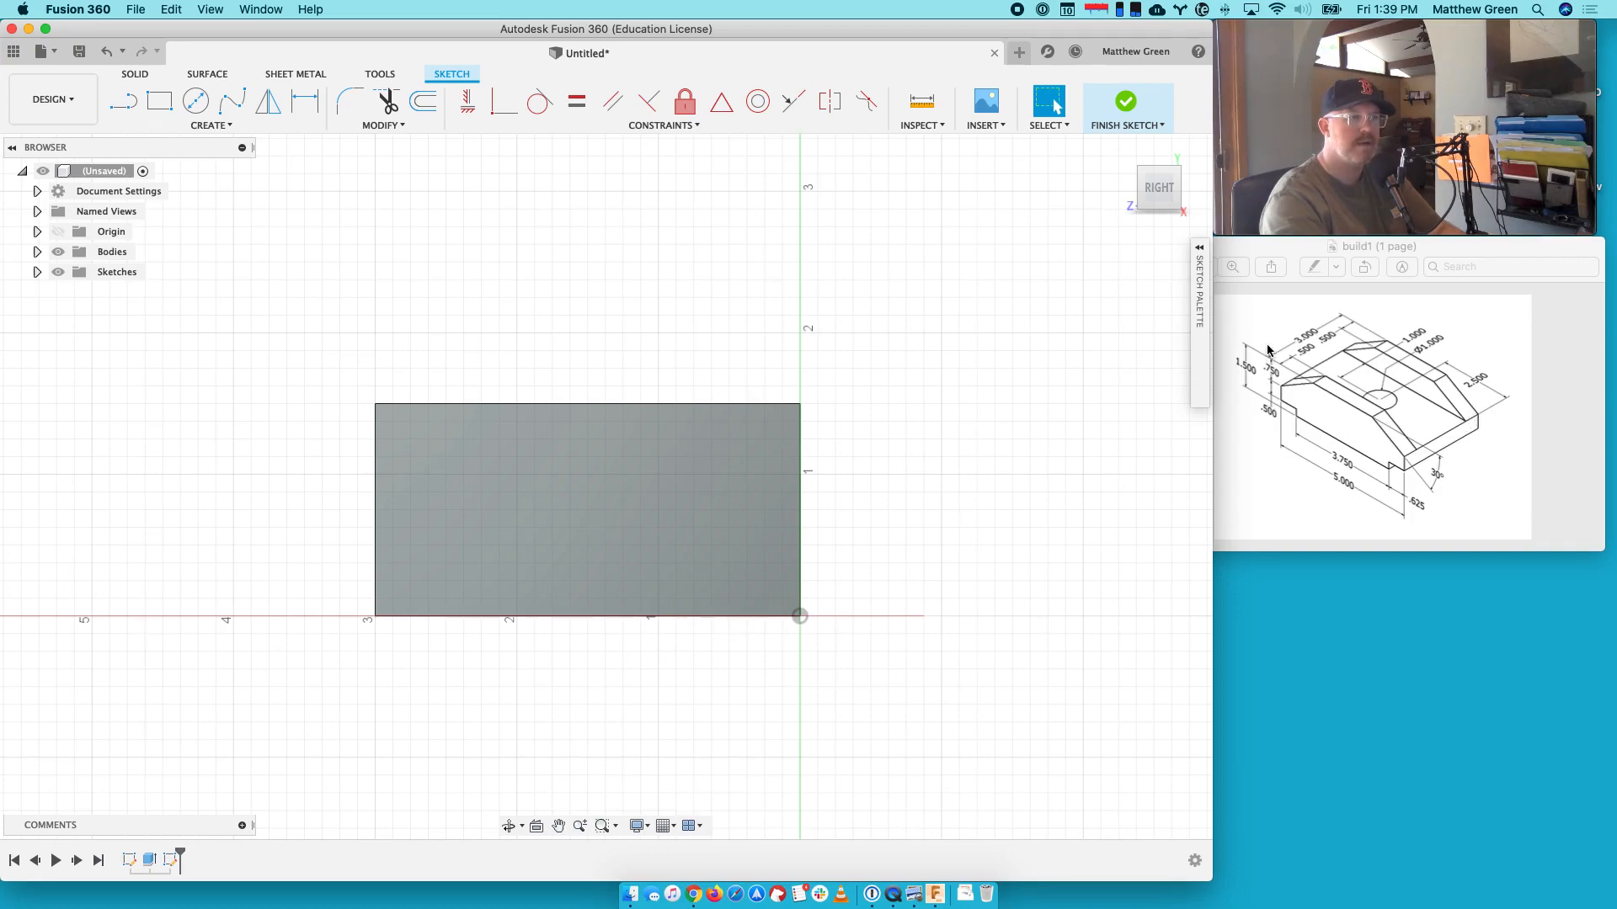
pyautogui.press('r')
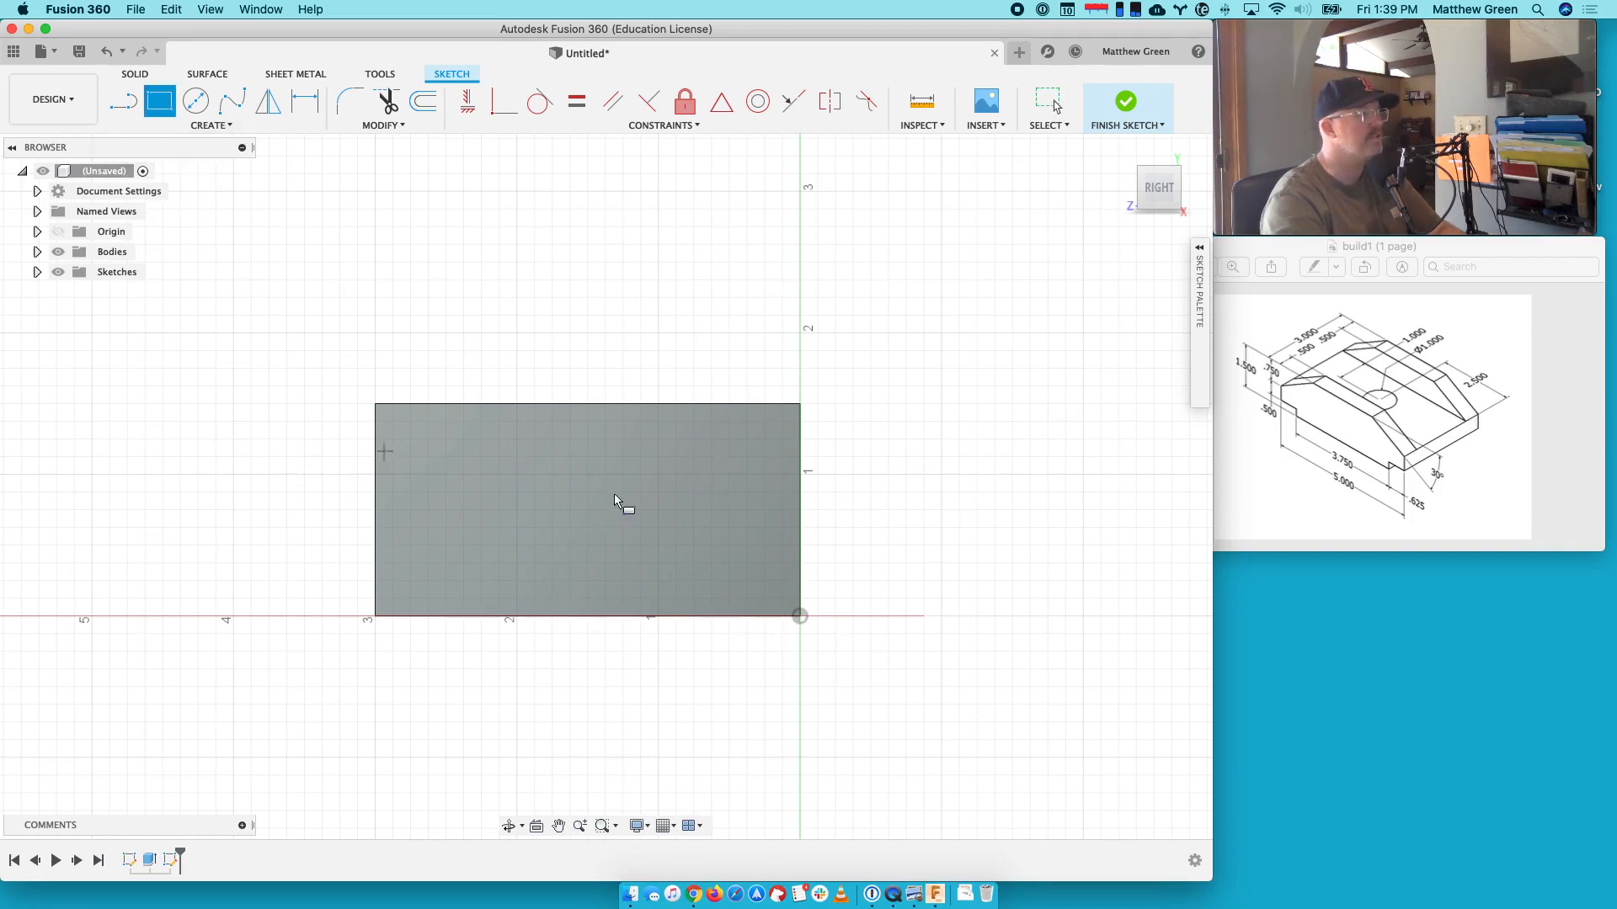
pyautogui.press('l')
pyautogui.click(800, 404)
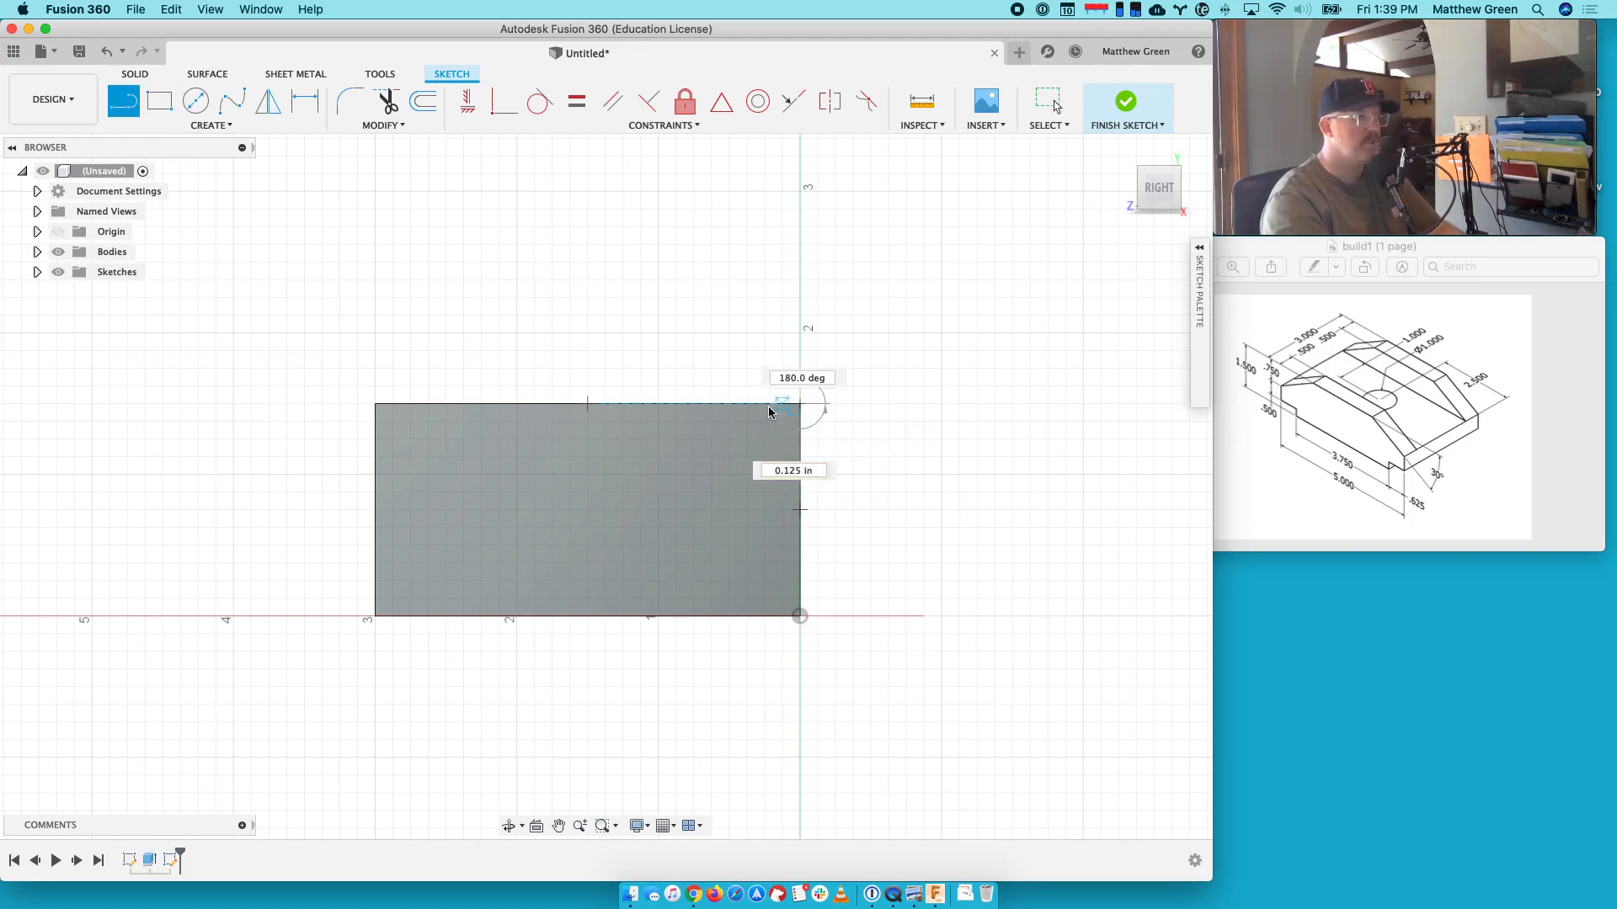
pyautogui.click(730, 407)
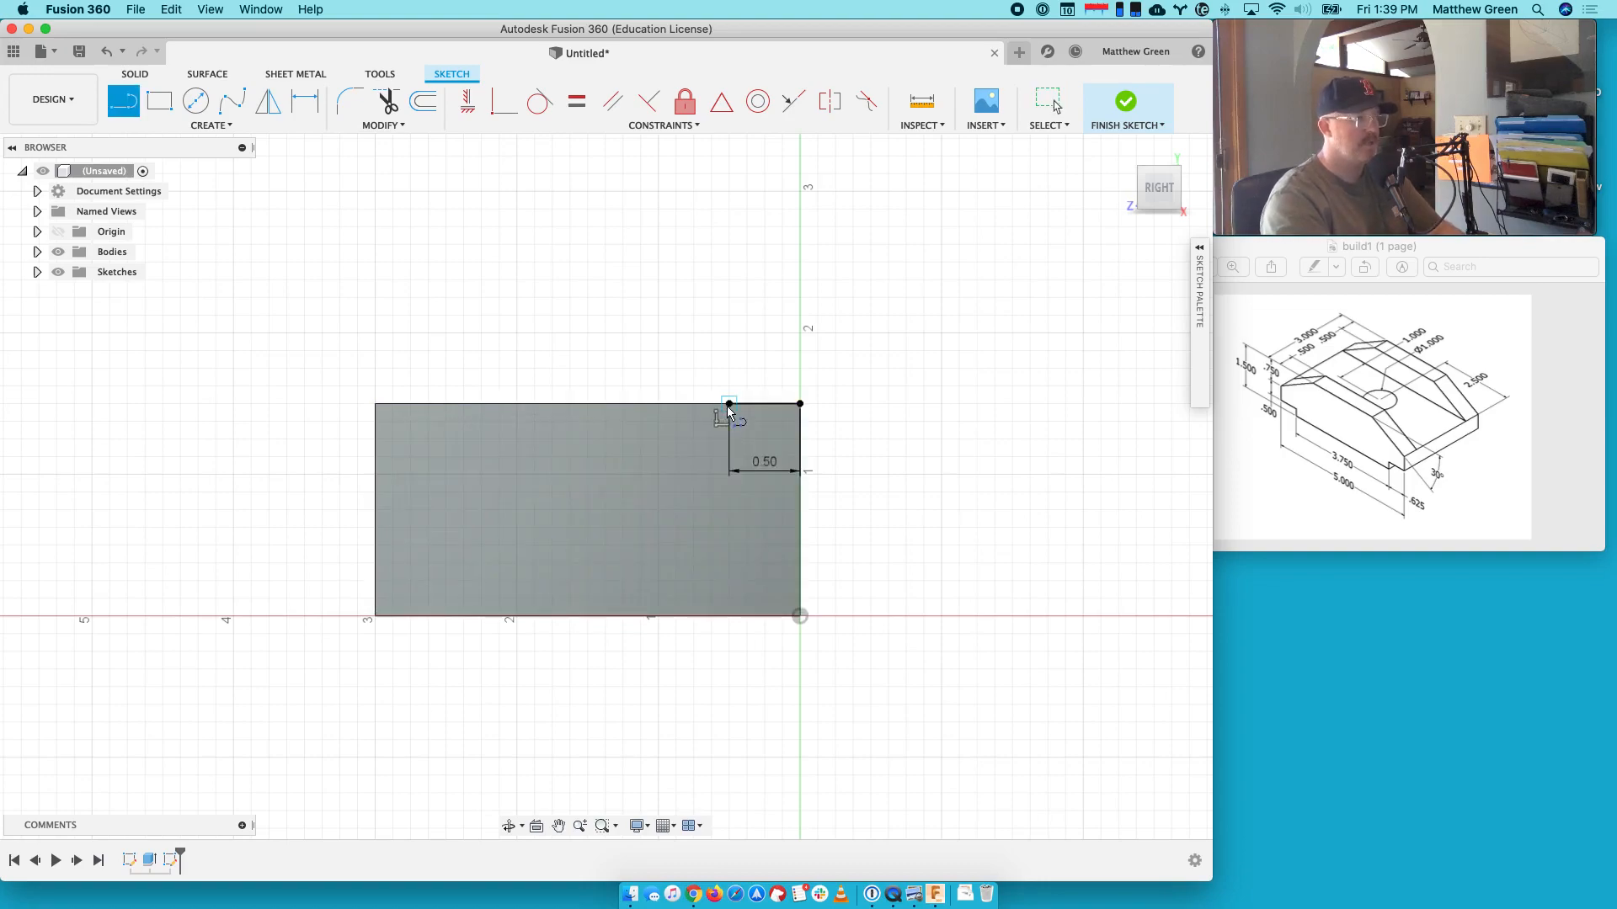
pyautogui.press('BackSpace')
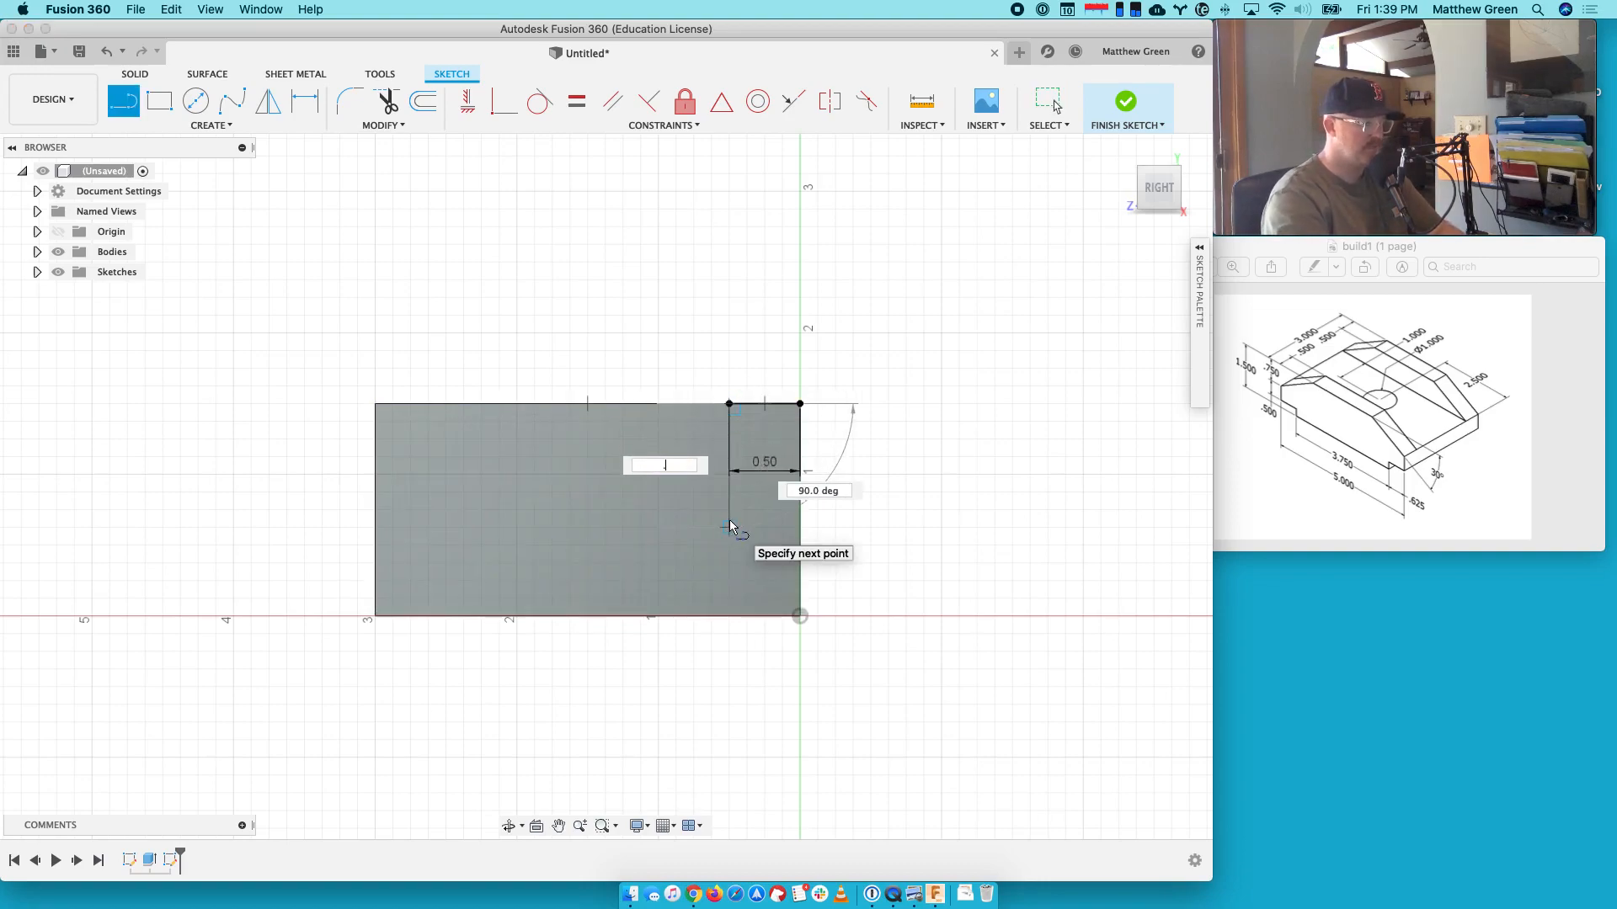
pyautogui.press('Return')
pyautogui.press('Escape')
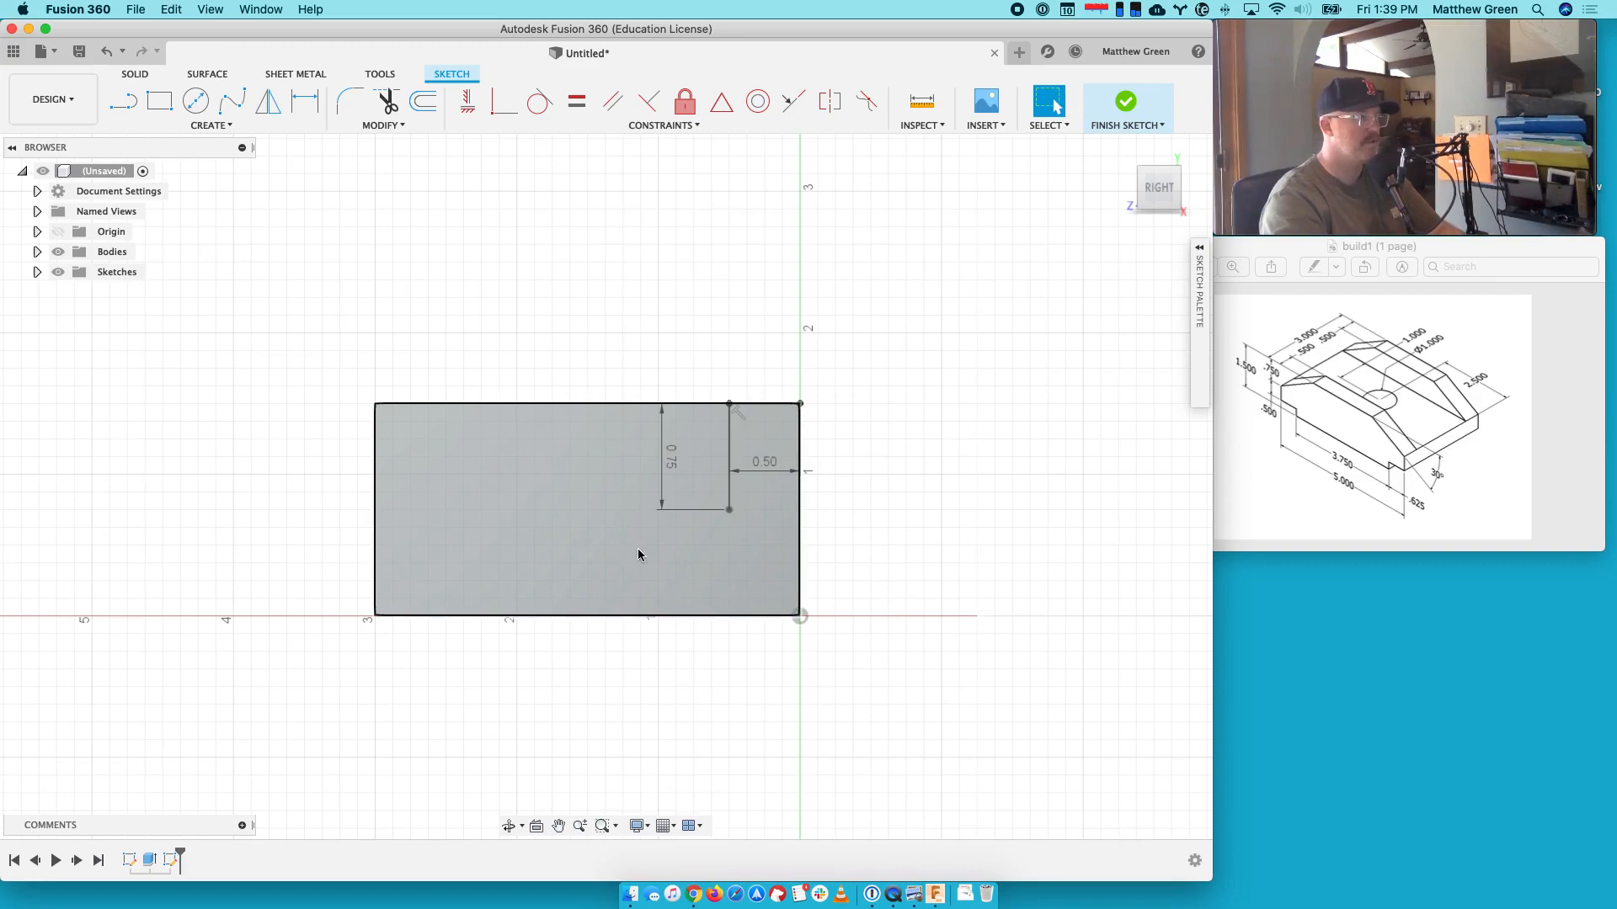
# Sketch a 0.5 in line along the top edge from the end face's opposite upper corner
pyautogui.press('l')
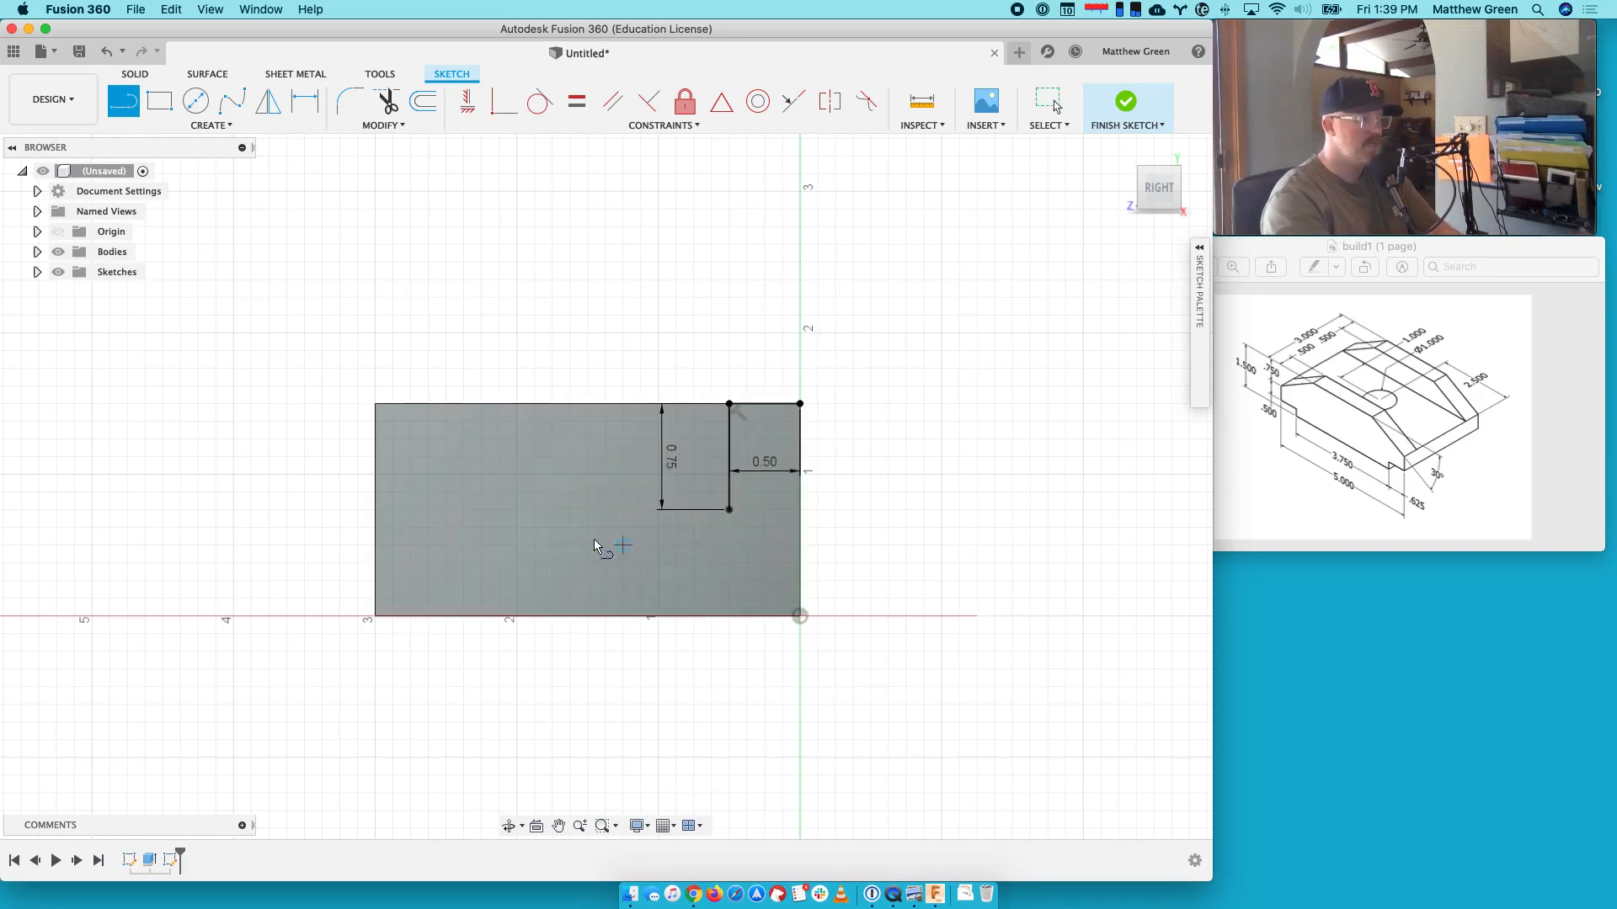
pyautogui.click(375, 405)
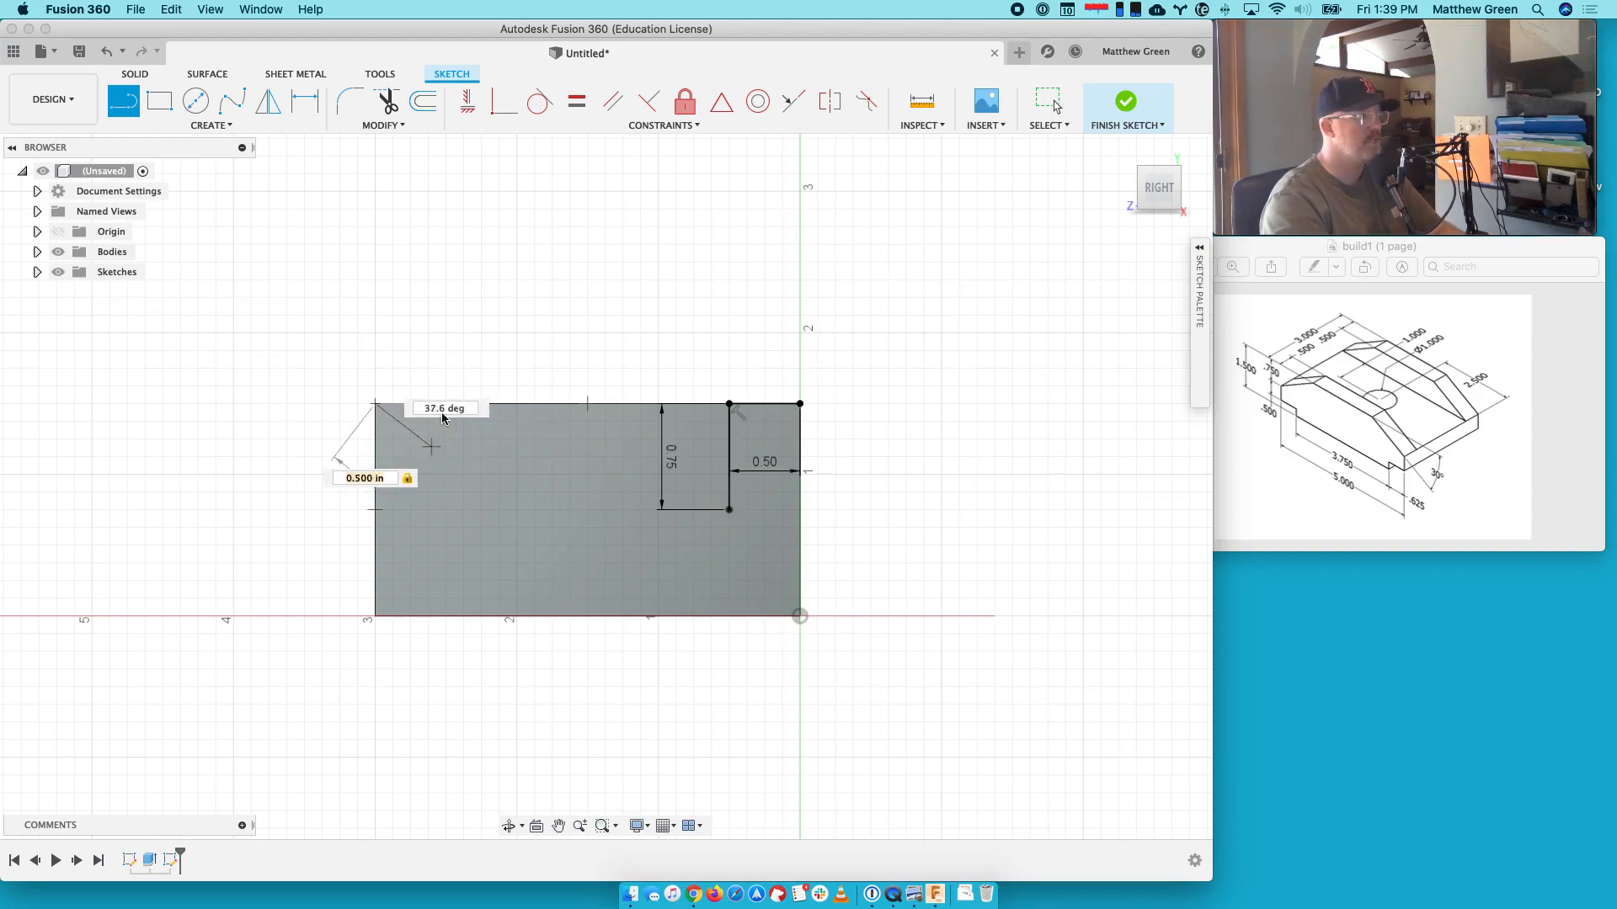
pyautogui.press('Return')
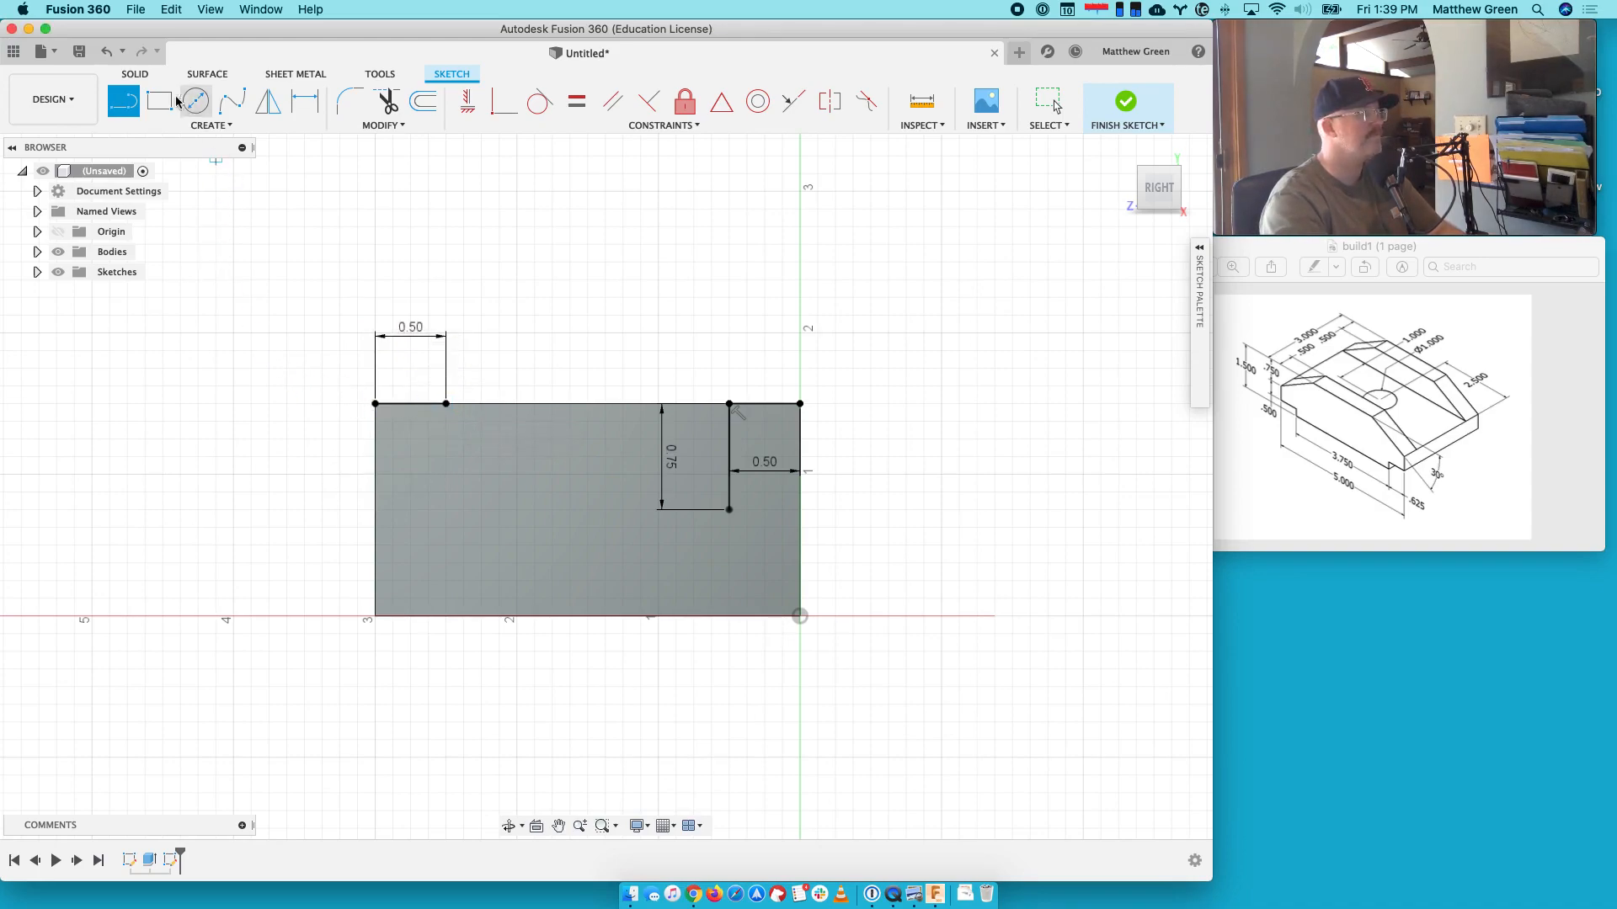
# Sketch the channel rectangle between the 0.5 in line's inner end and the 0.75 in line's lower end, and finish the sketch
pyautogui.click(160, 101)
pyautogui.click(446, 405)
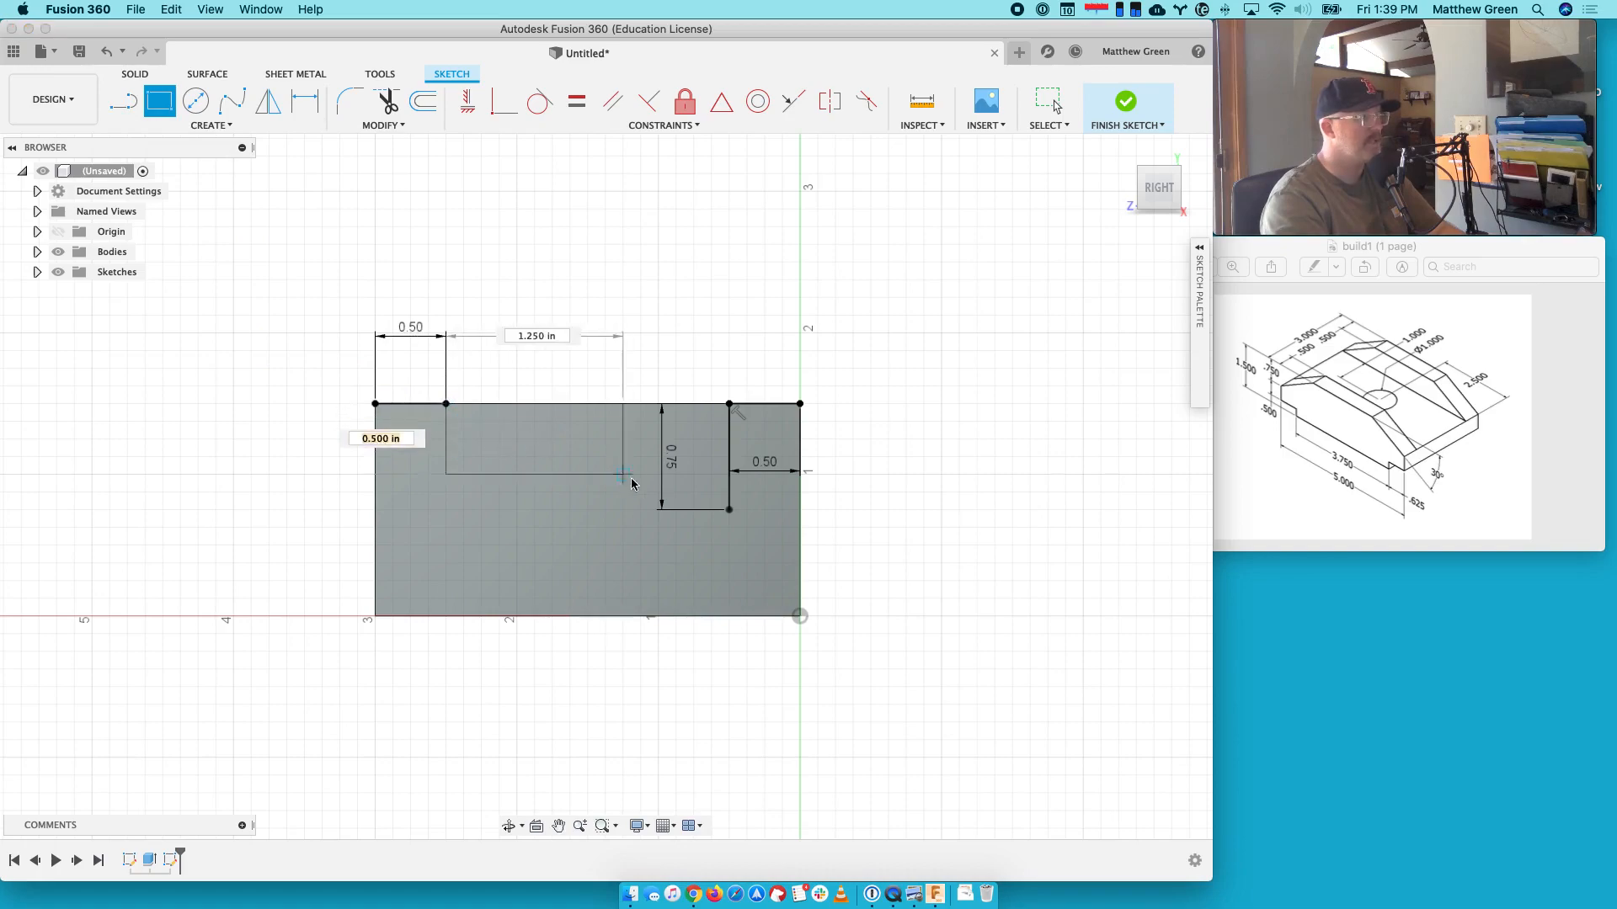
pyautogui.click(729, 510)
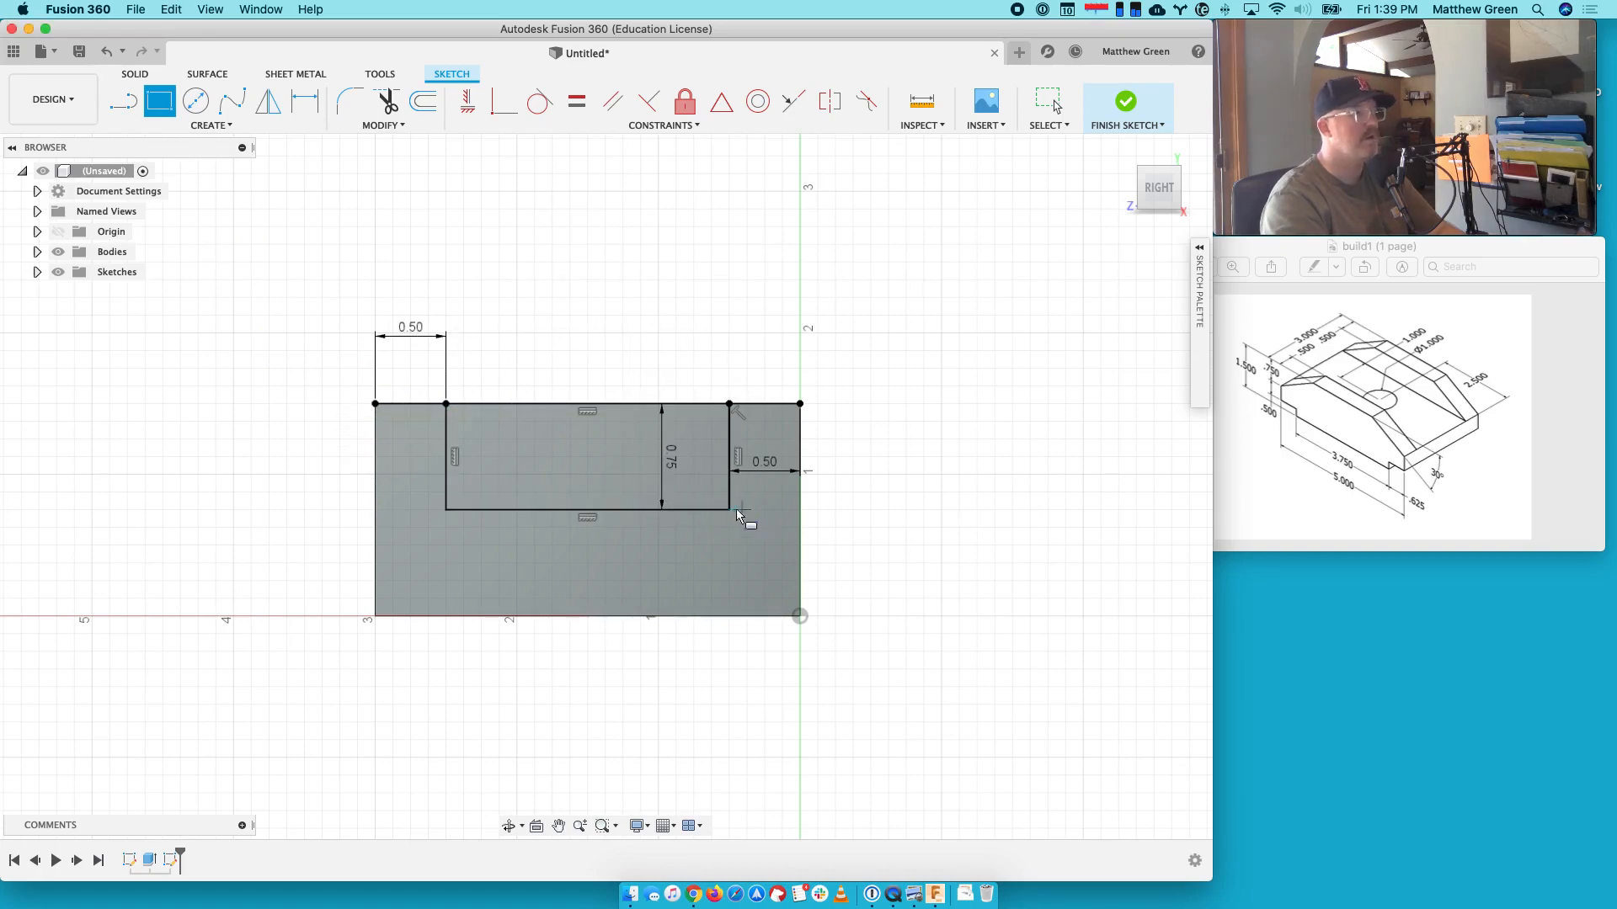
pyautogui.click(1125, 102)
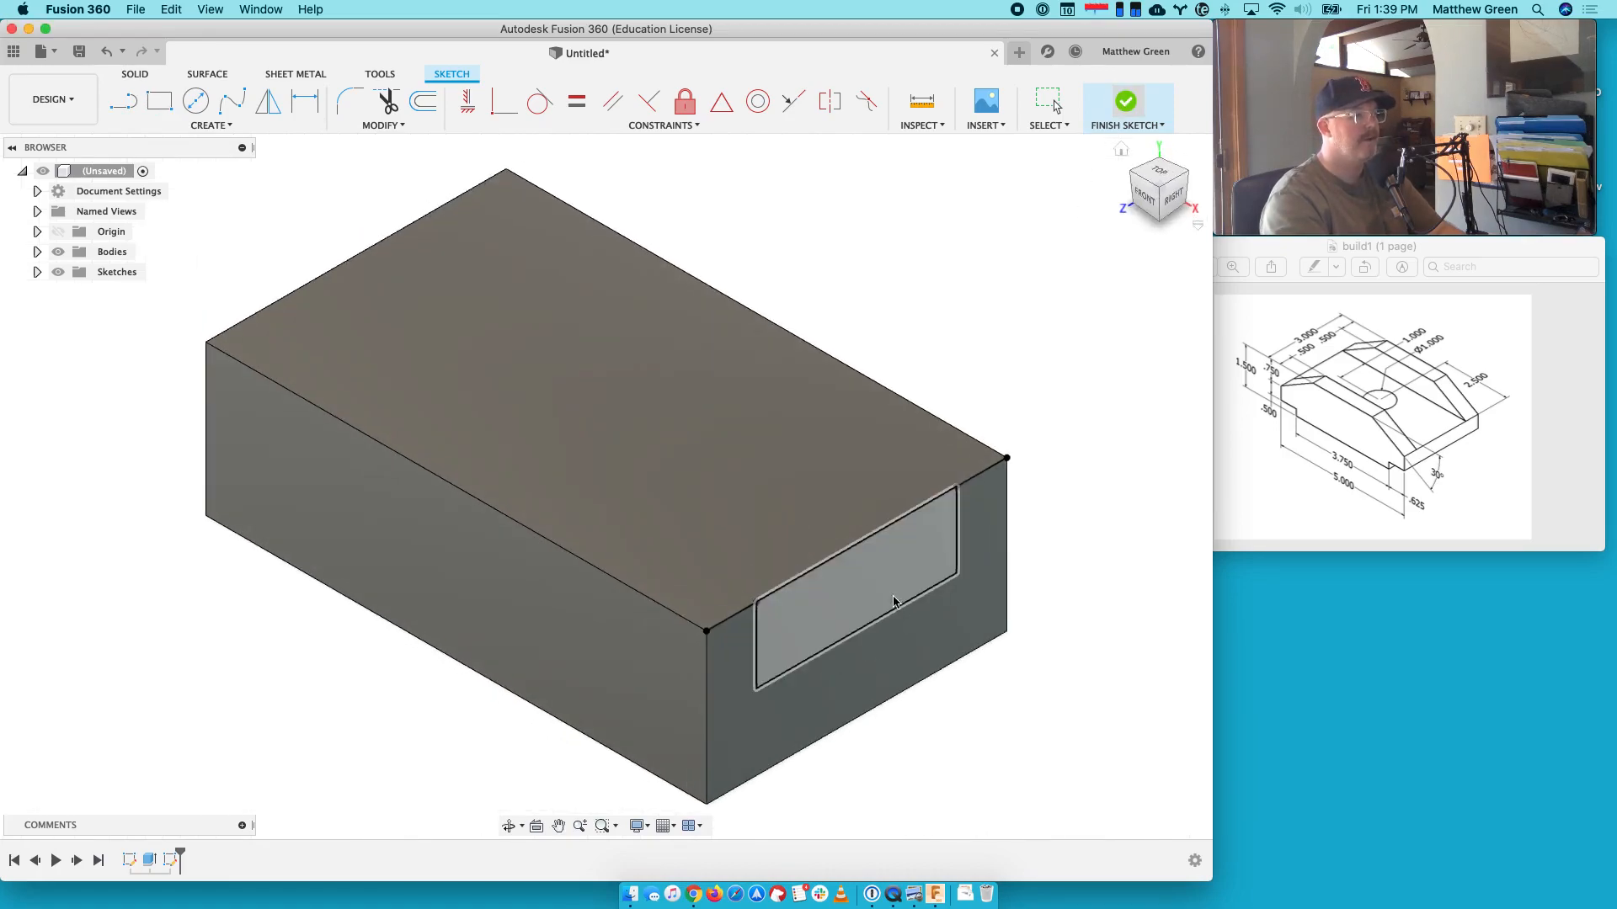
# Cut the channel rectangle through the block's full length with a -5.50 in extrusion
pyautogui.click(888, 593)
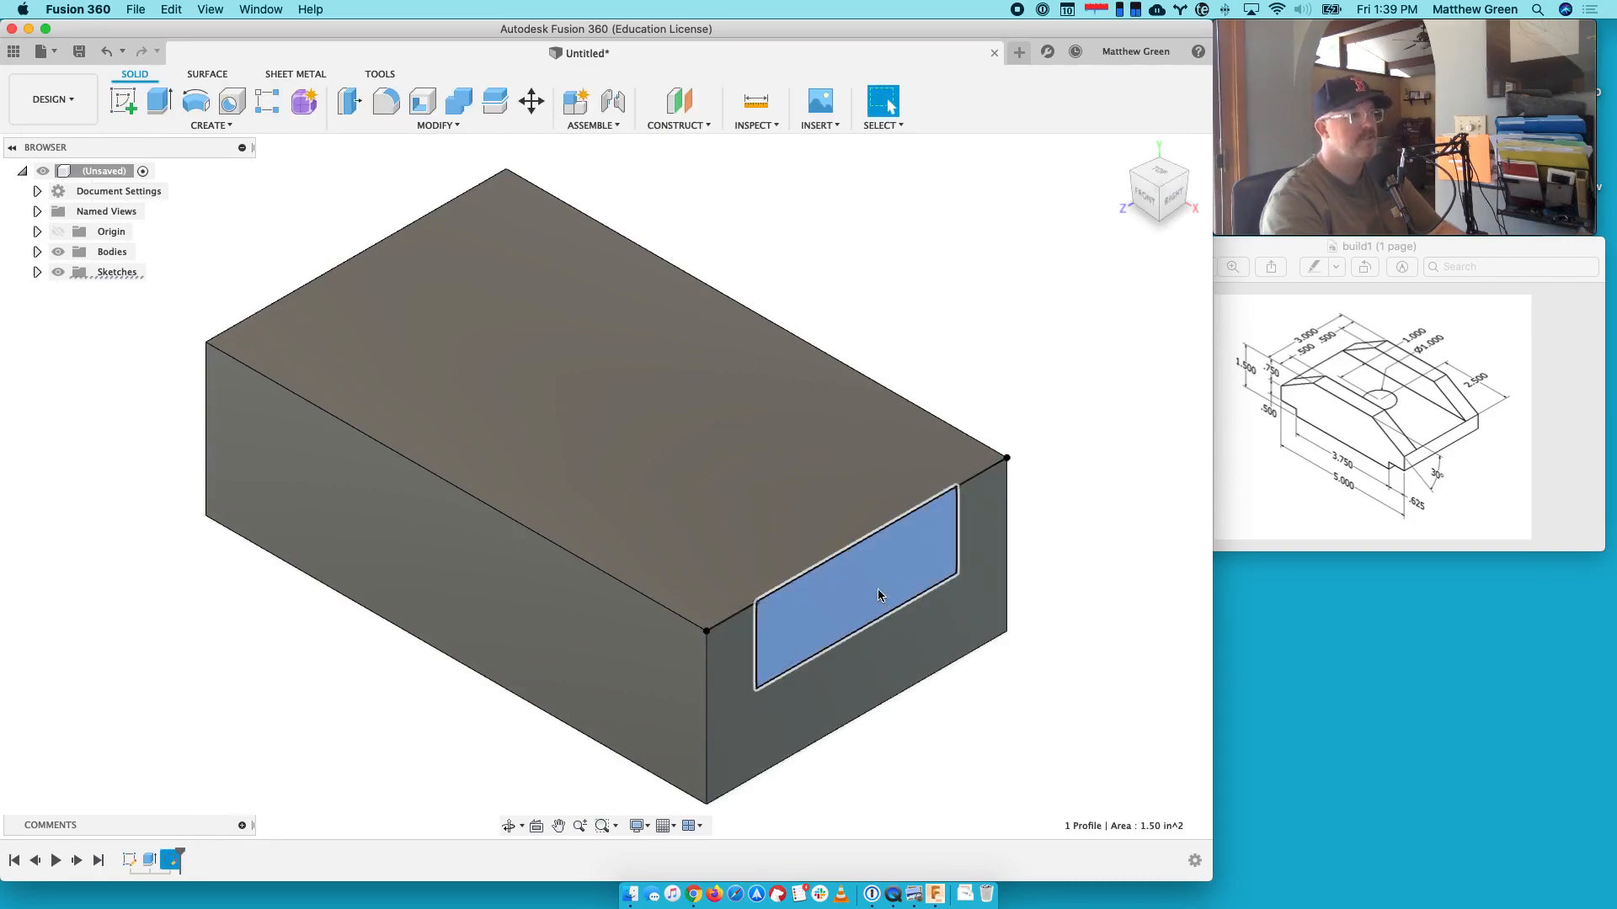
pyautogui.click(159, 100)
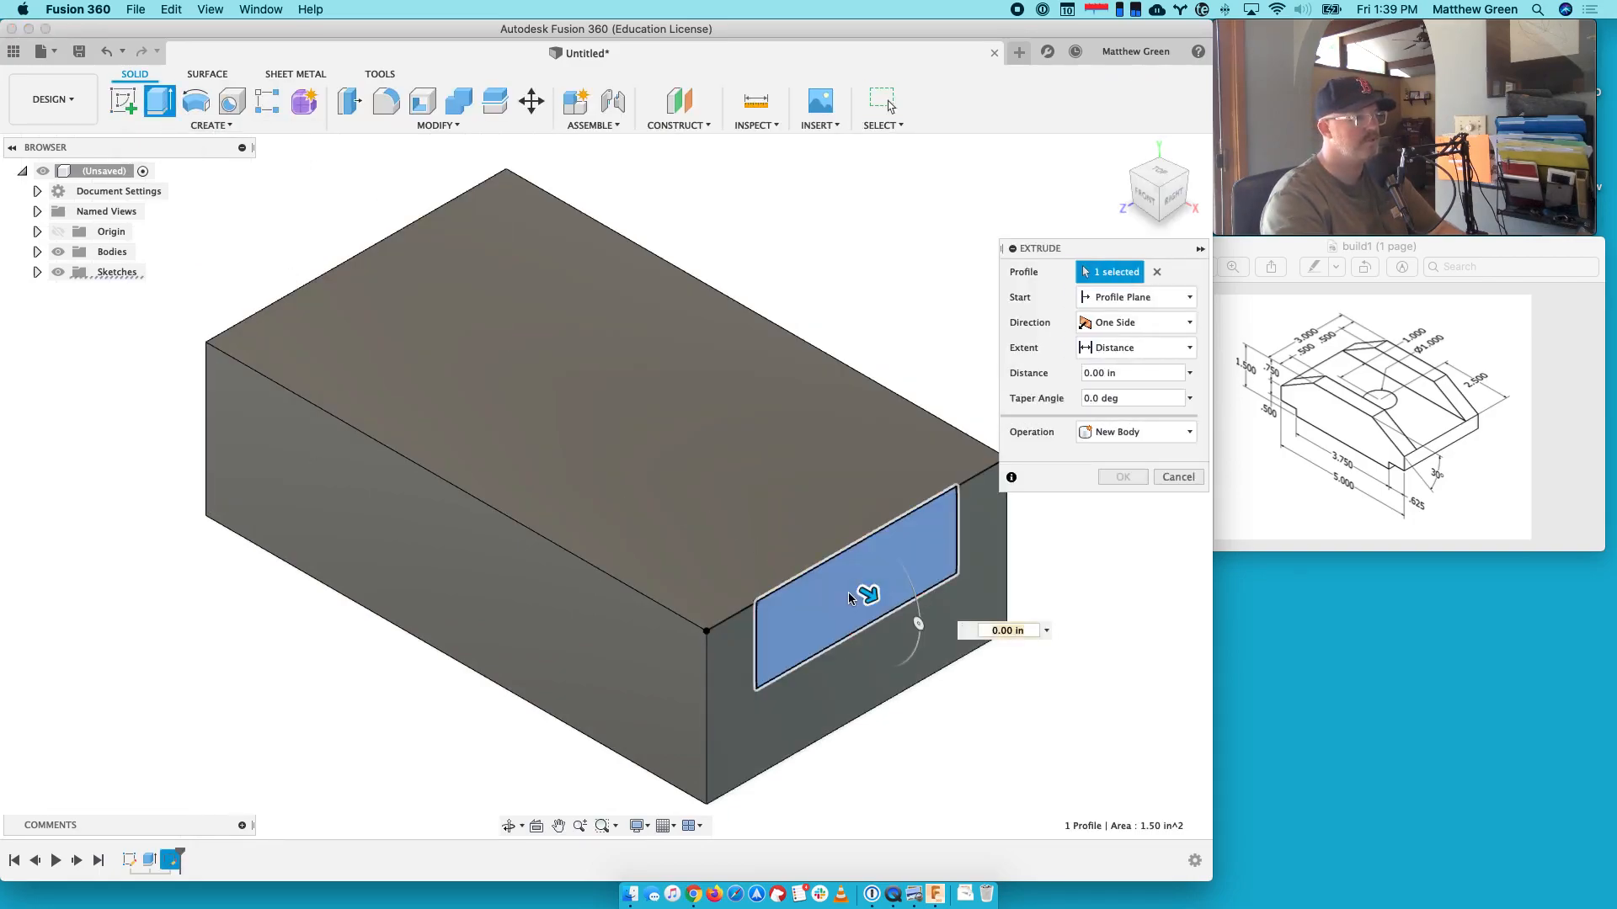
pyautogui.moveTo(857, 591); pyautogui.dragTo(466, 245)
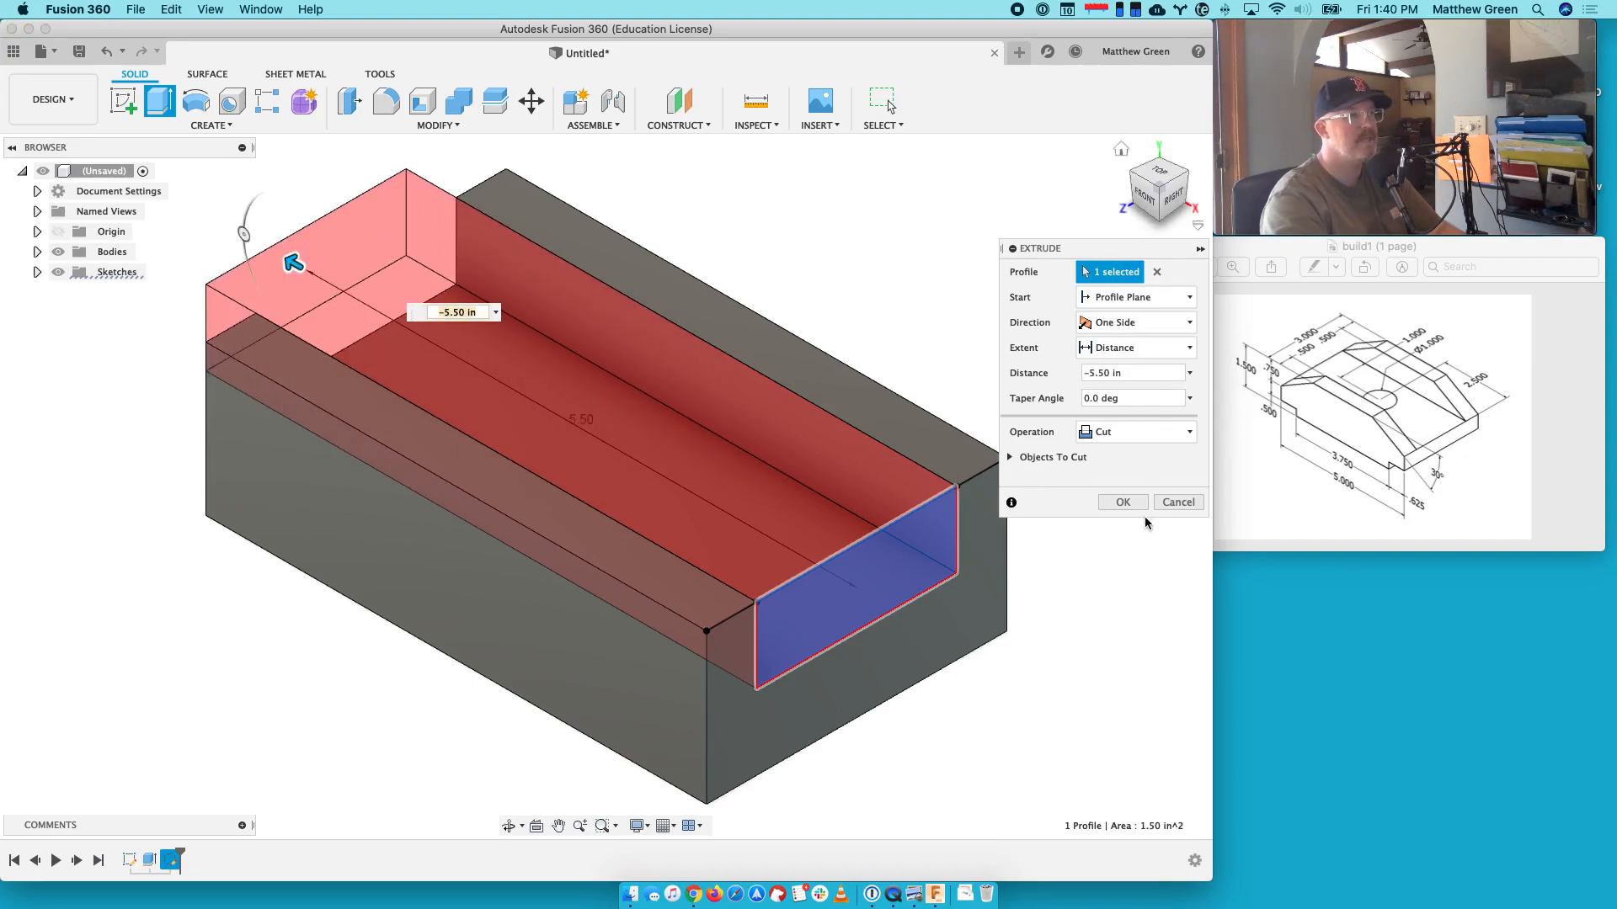
pyautogui.click(1123, 502)
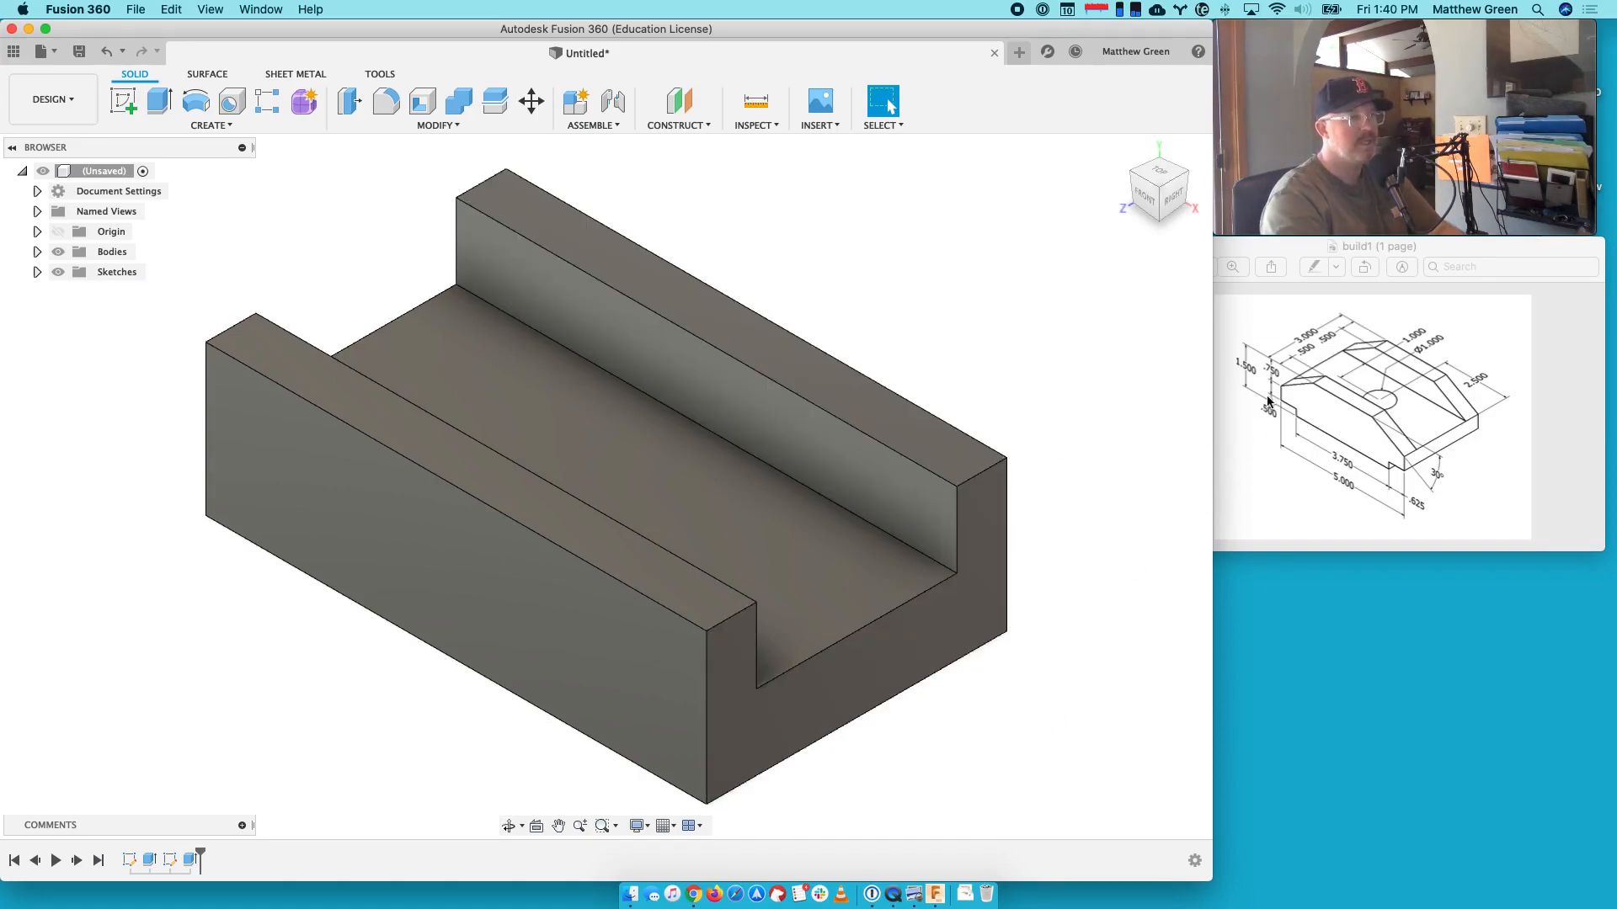
# On the long front face, sketch a rectangle from the origin corner, 1.5-.75-.5 in high and about 0.635 in wide
pyautogui.click(123, 102)
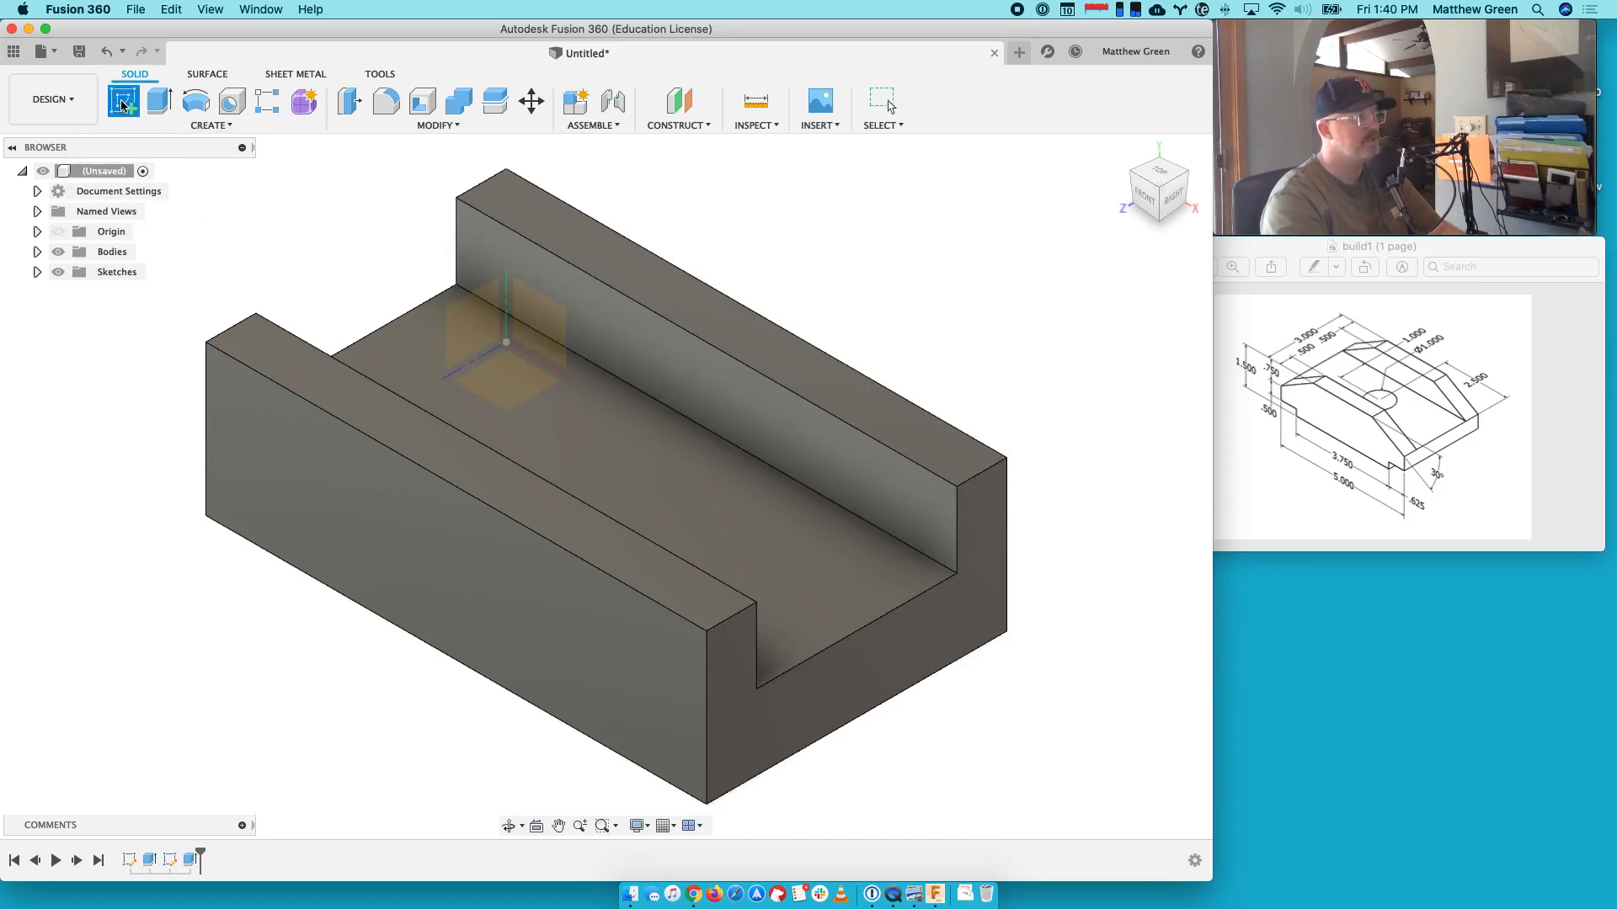
pyautogui.click(408, 533)
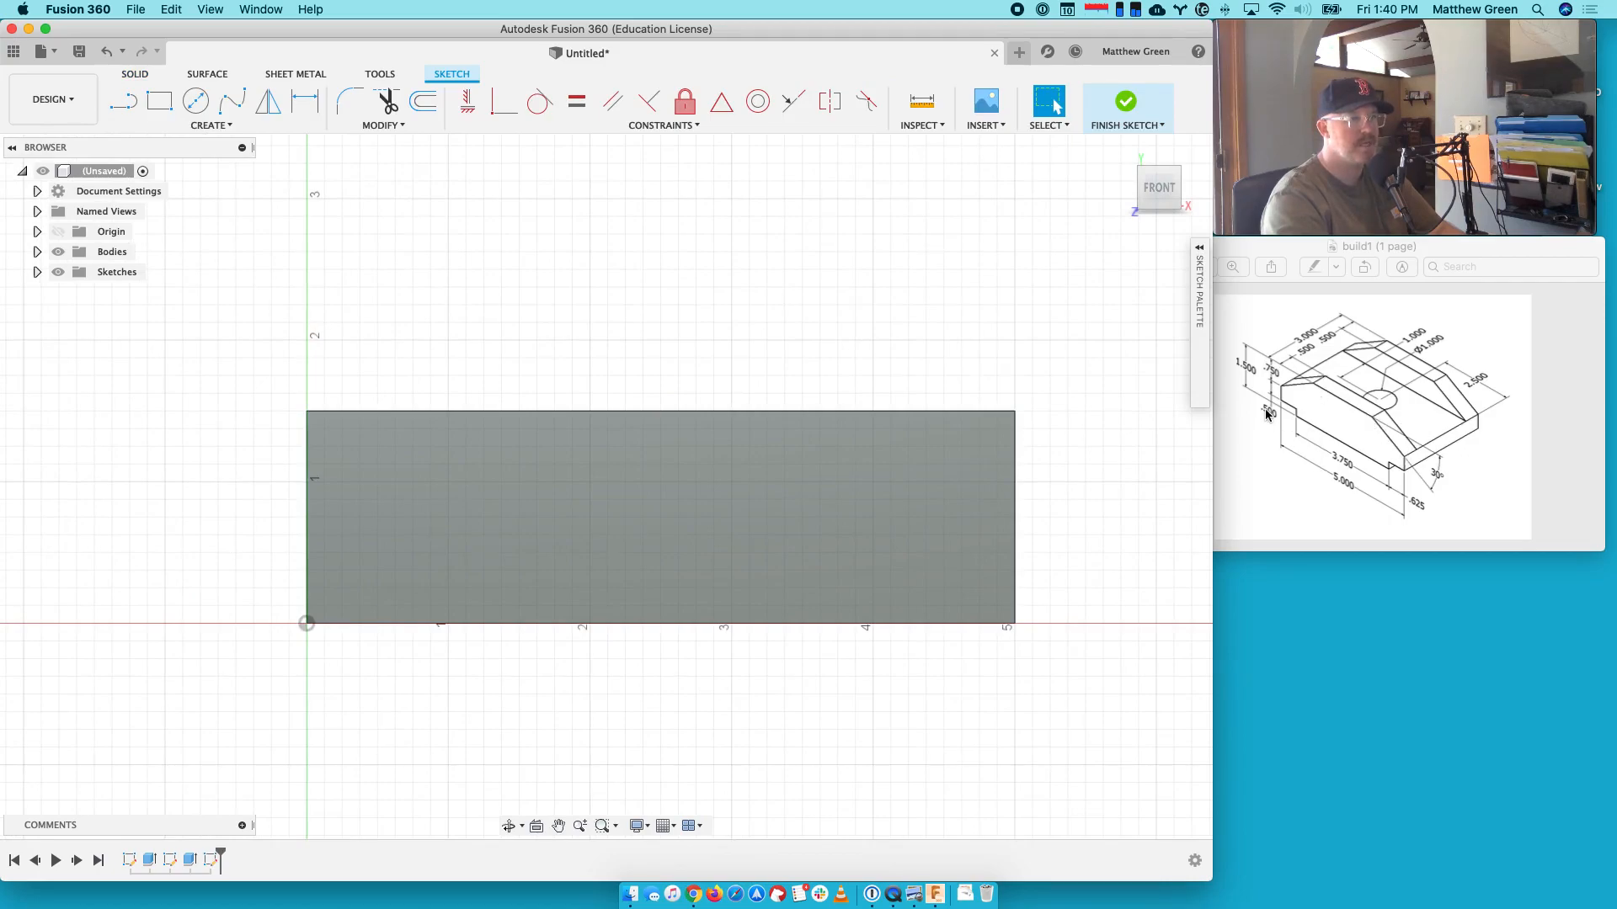
pyautogui.click(159, 101)
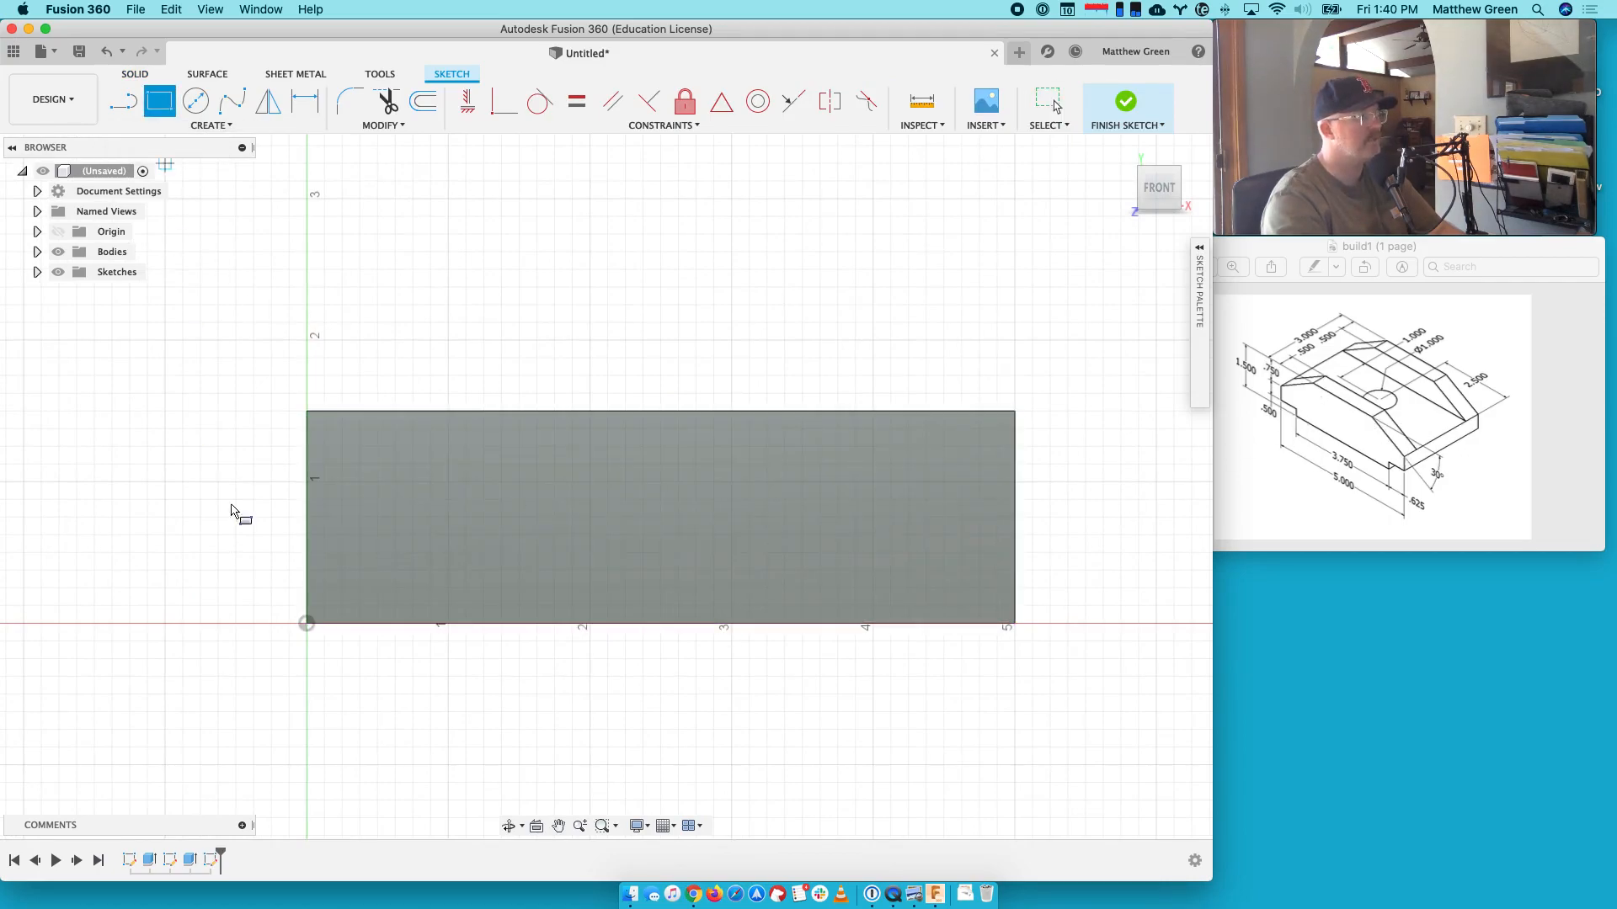
pyautogui.click(306, 623)
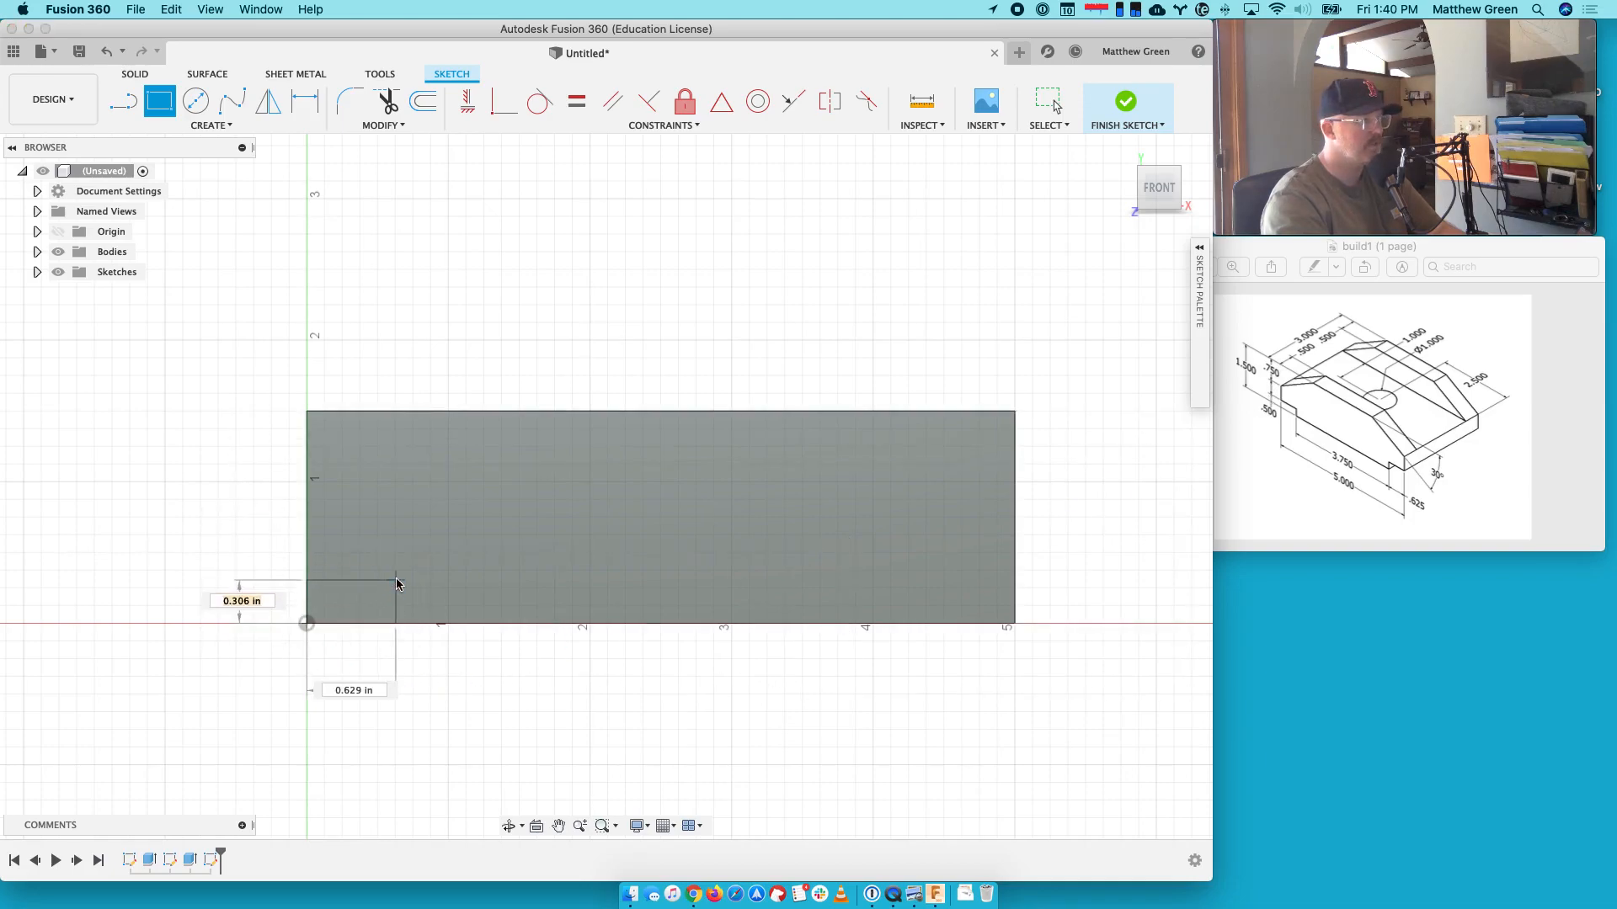
pyautogui.write('1.5-.')
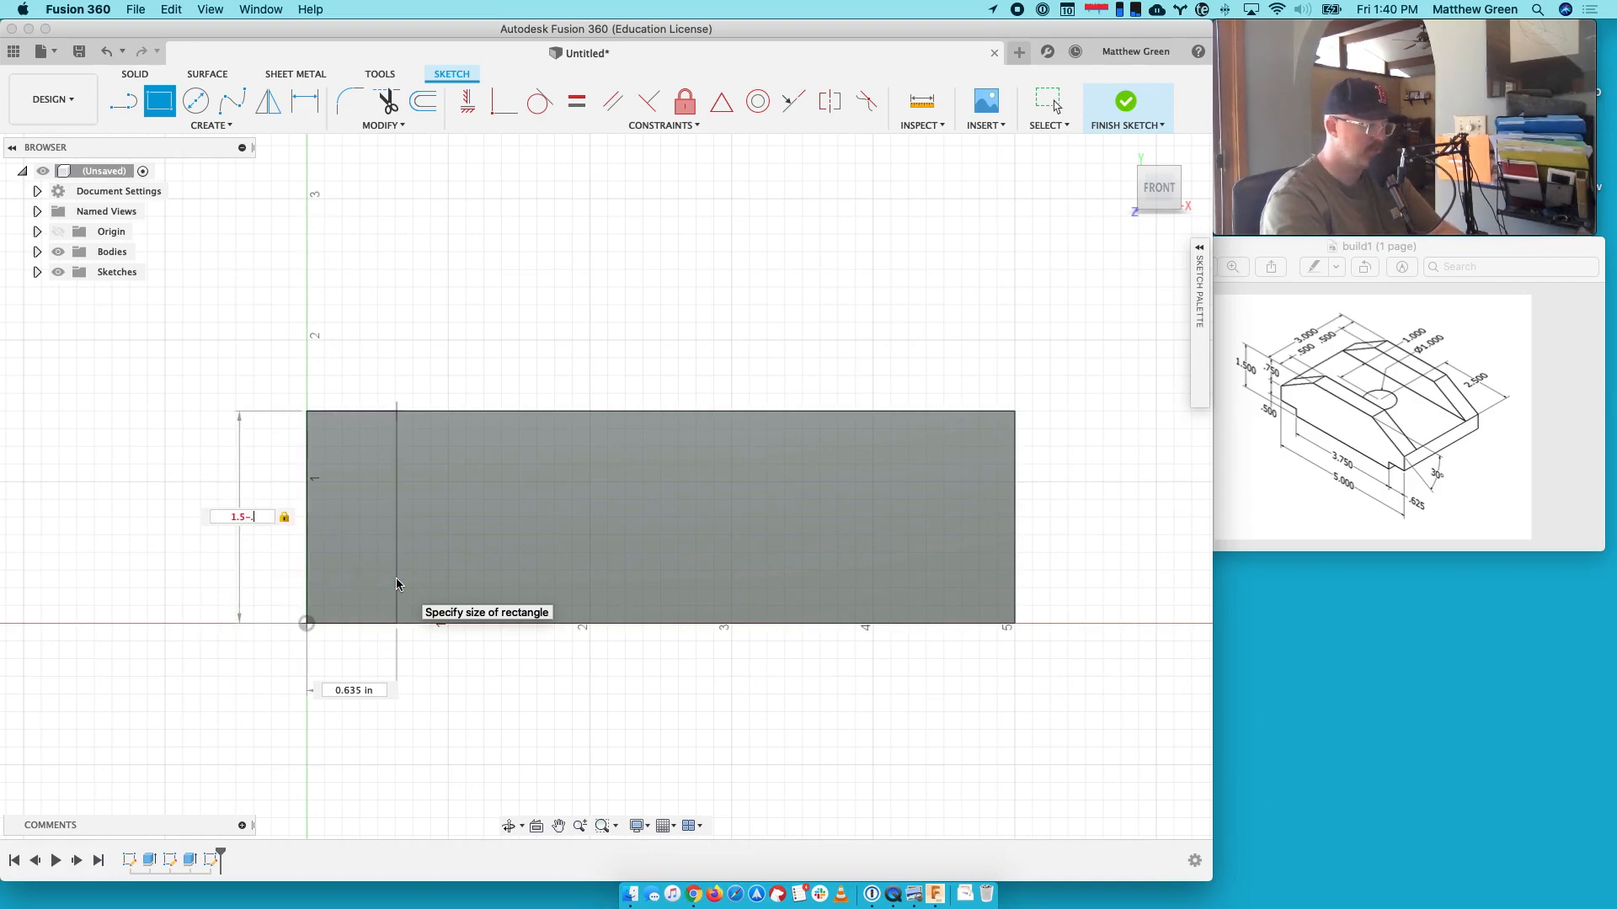
pyautogui.write('75-.5')
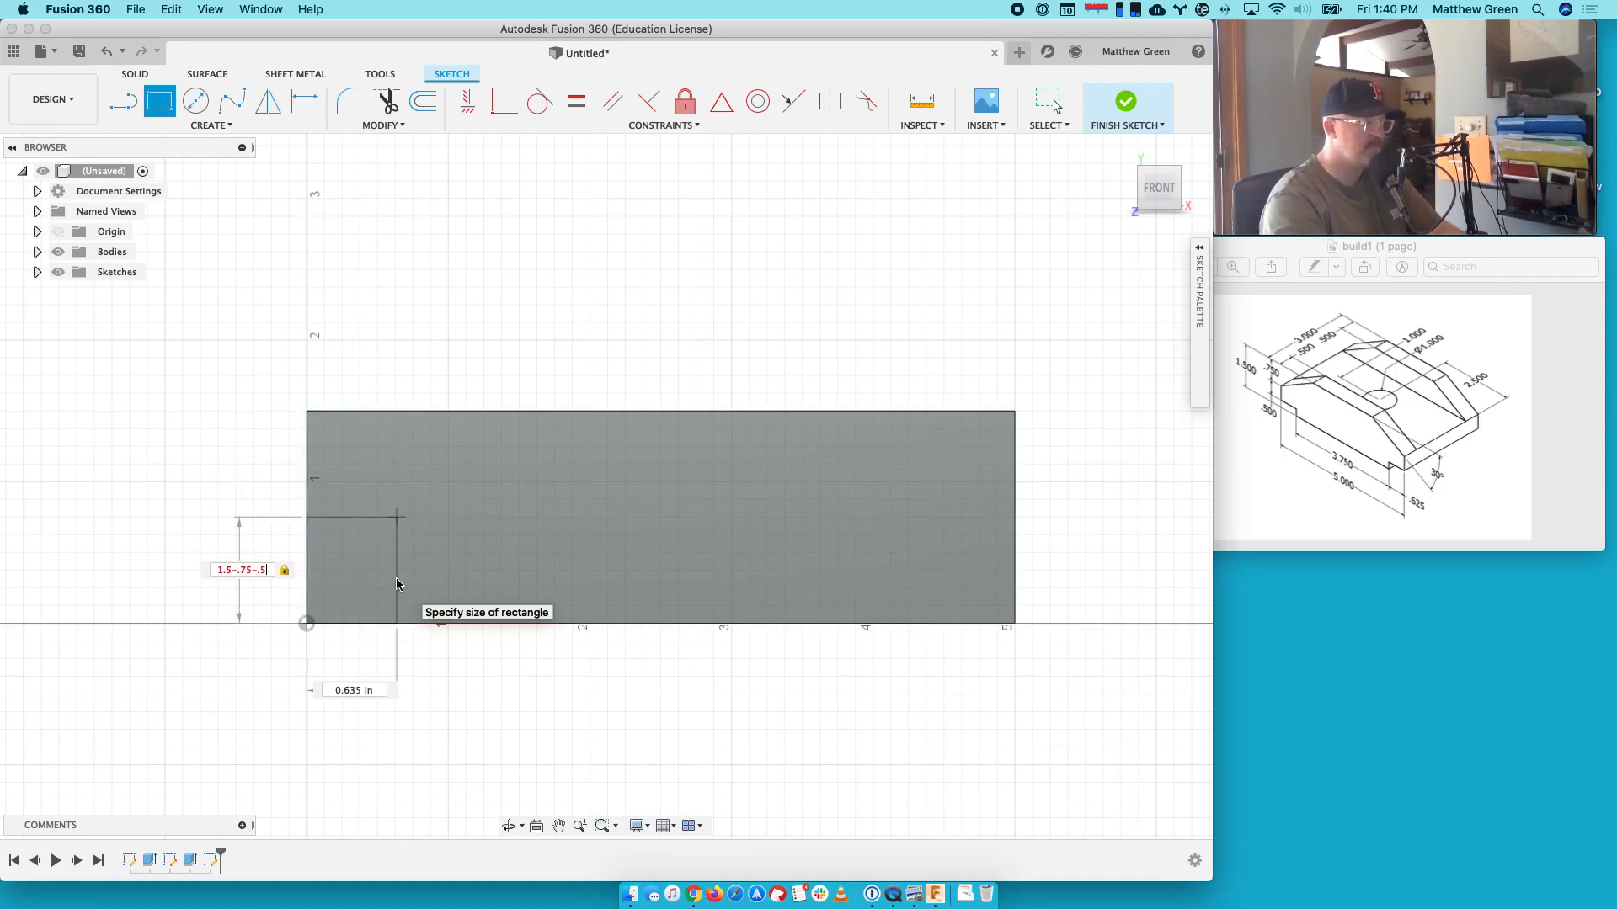
pyautogui.press('Return')
pyautogui.press('Escape')
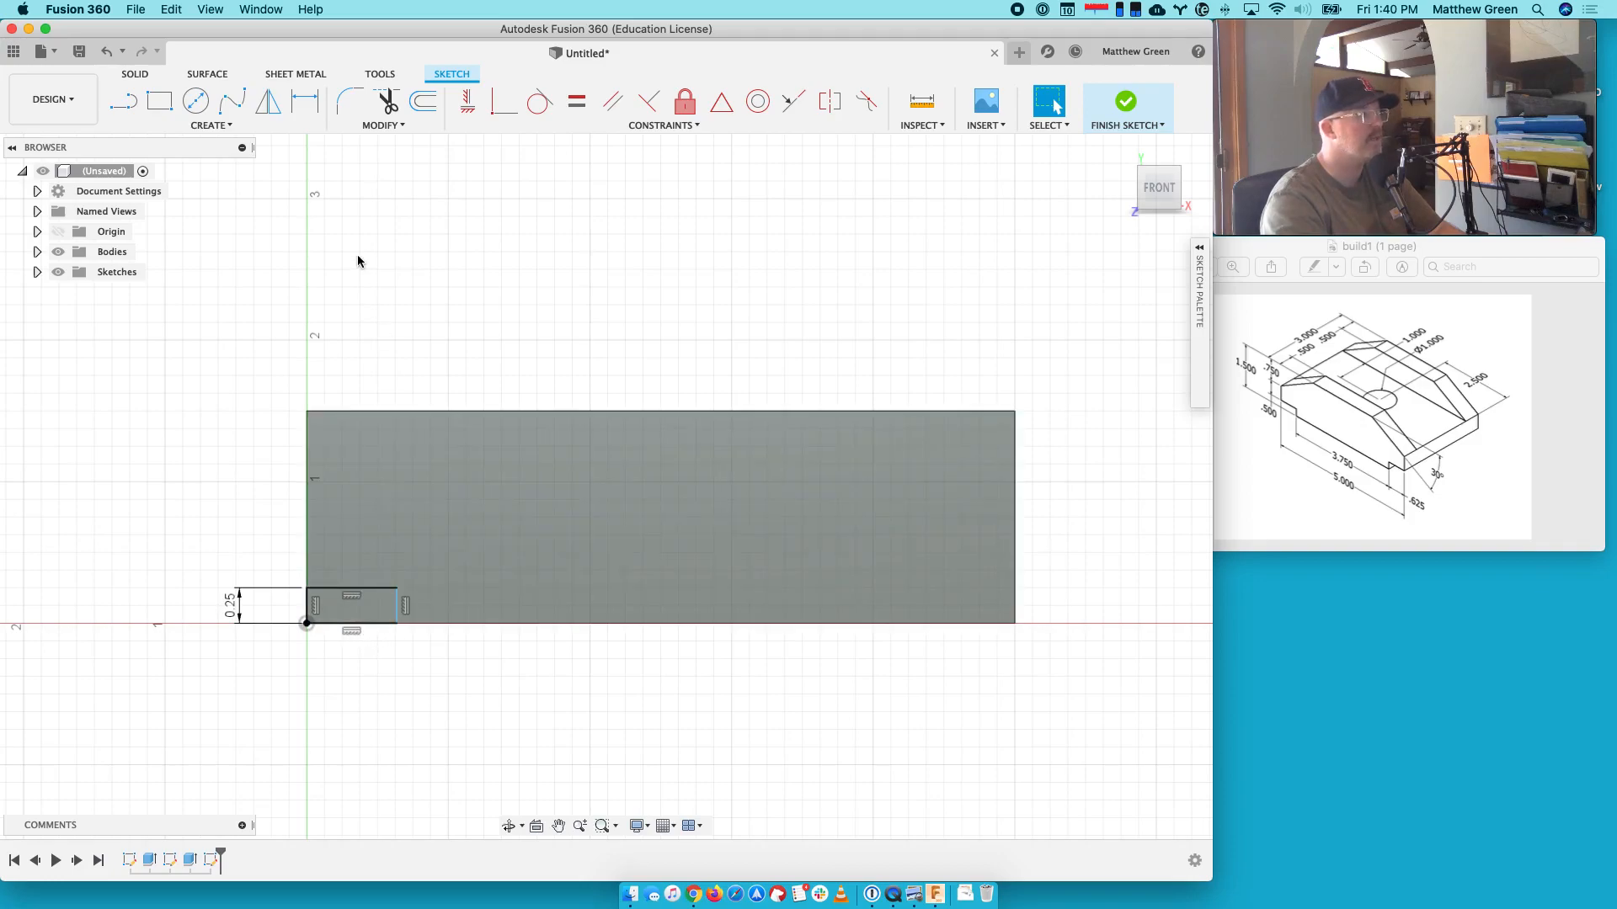
# Dimension the width of the notch rectangle at the origin corner and set it to 0.625 in
pyautogui.click(305, 102)
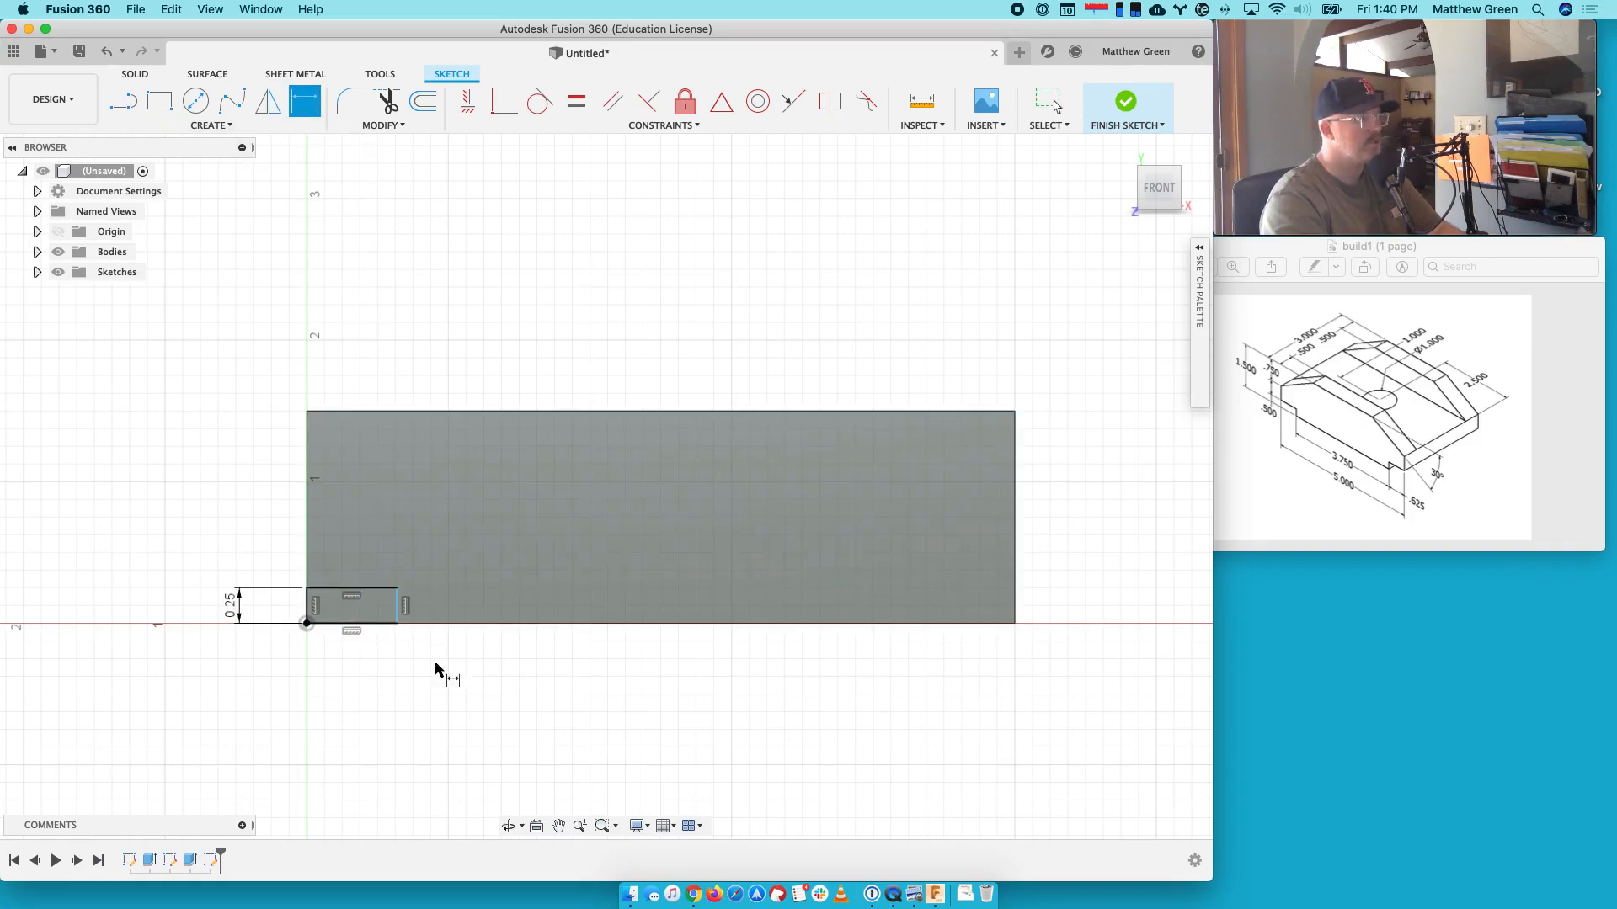
pyautogui.click(347, 623)
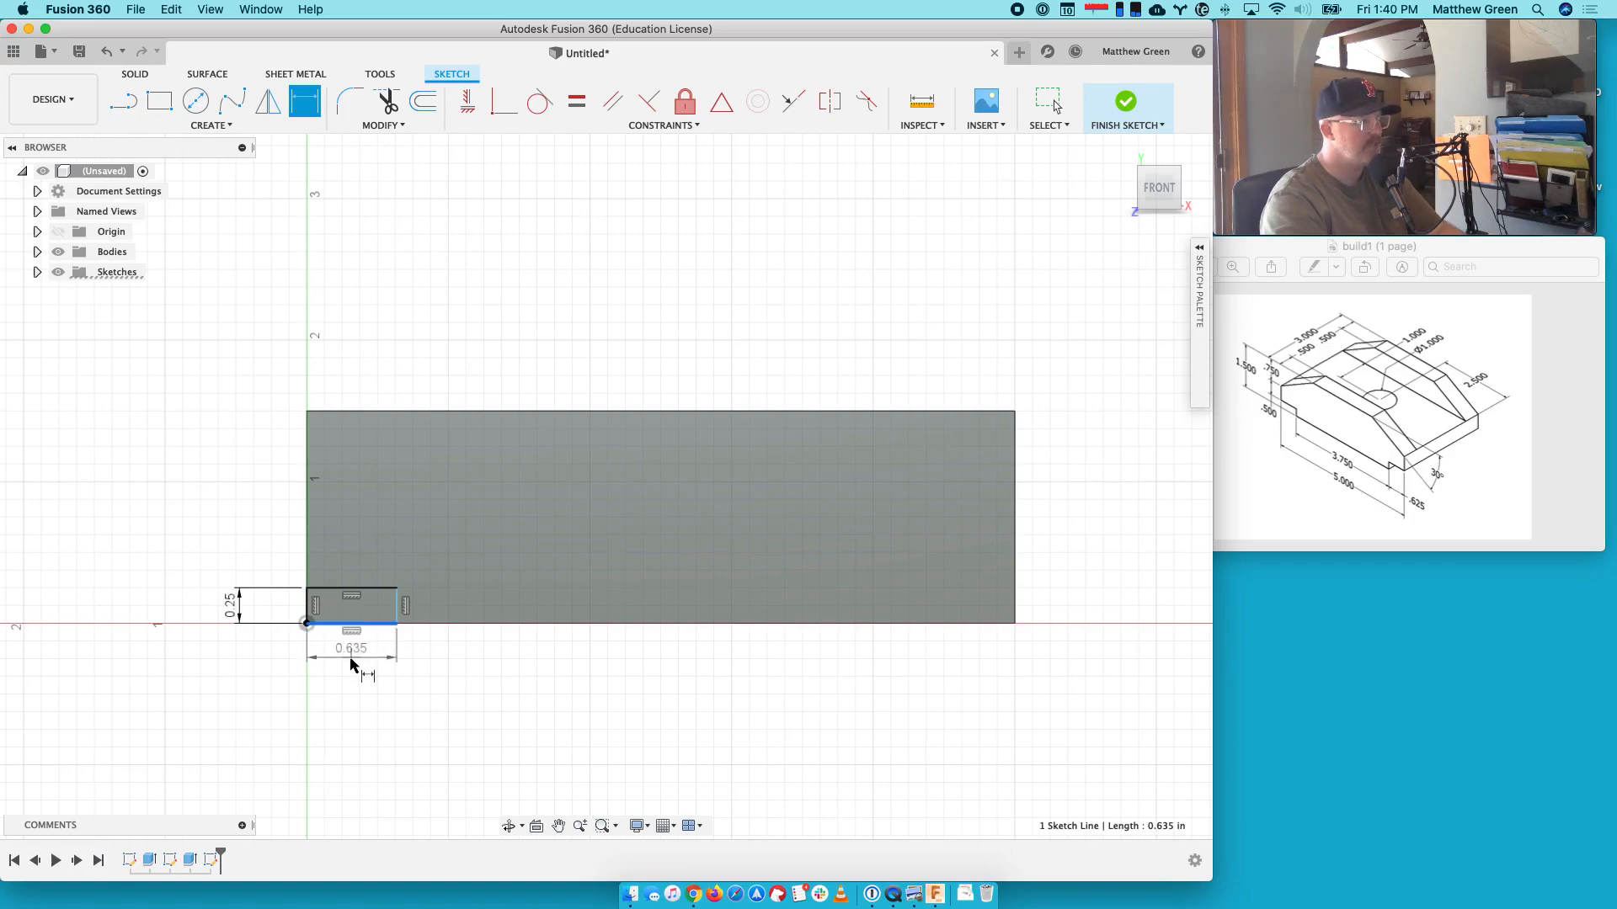
pyautogui.click(357, 664)
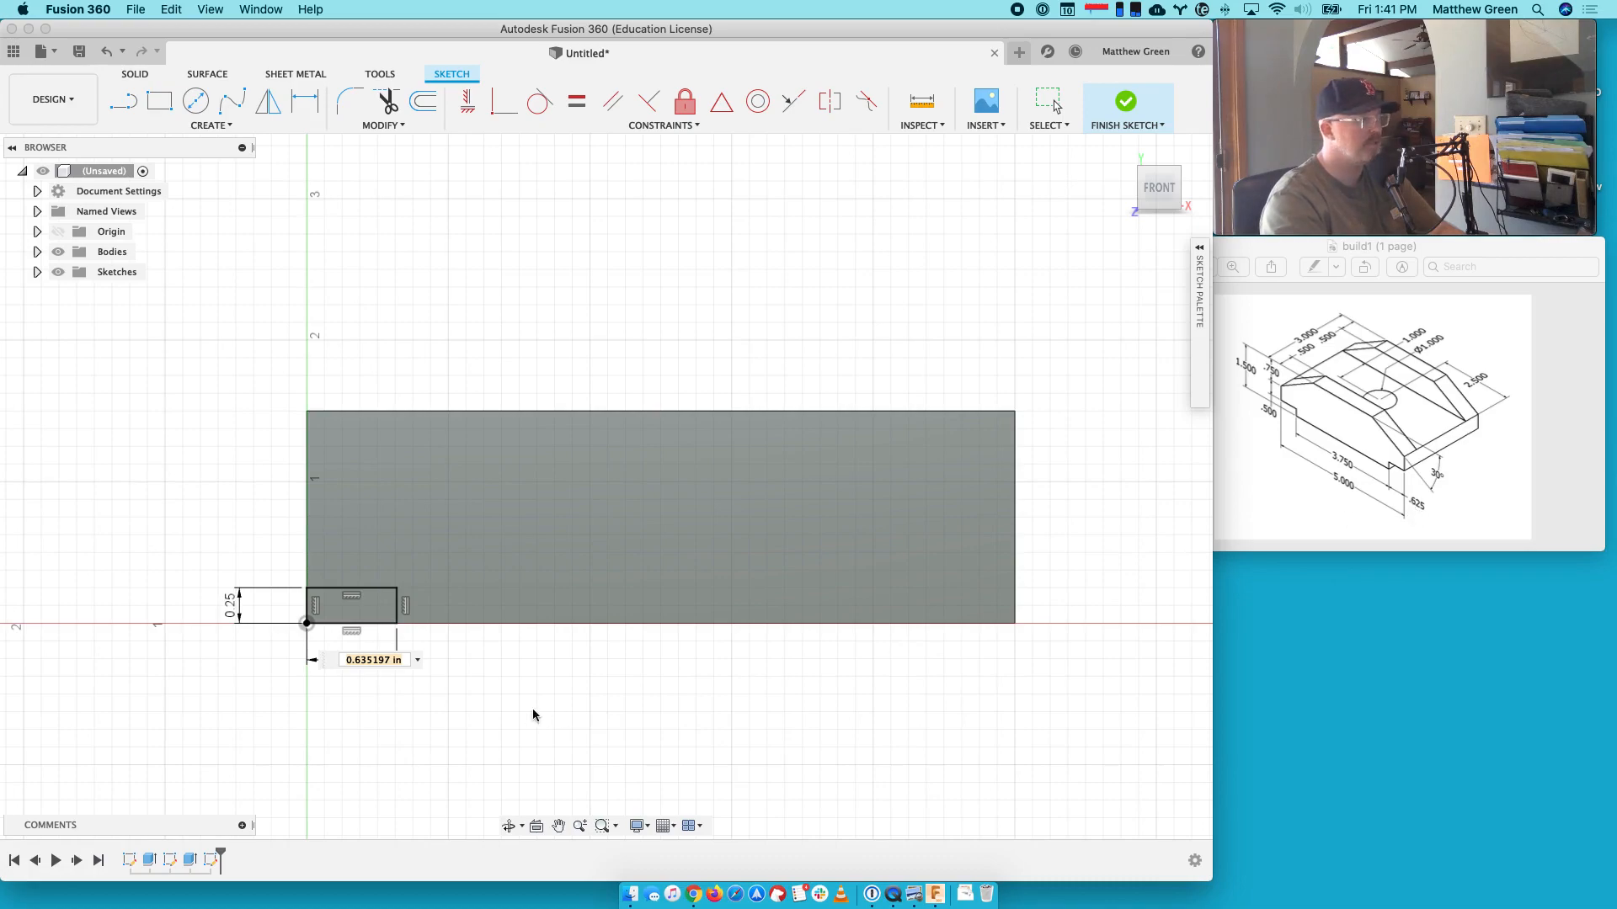
pyautogui.write('.625')
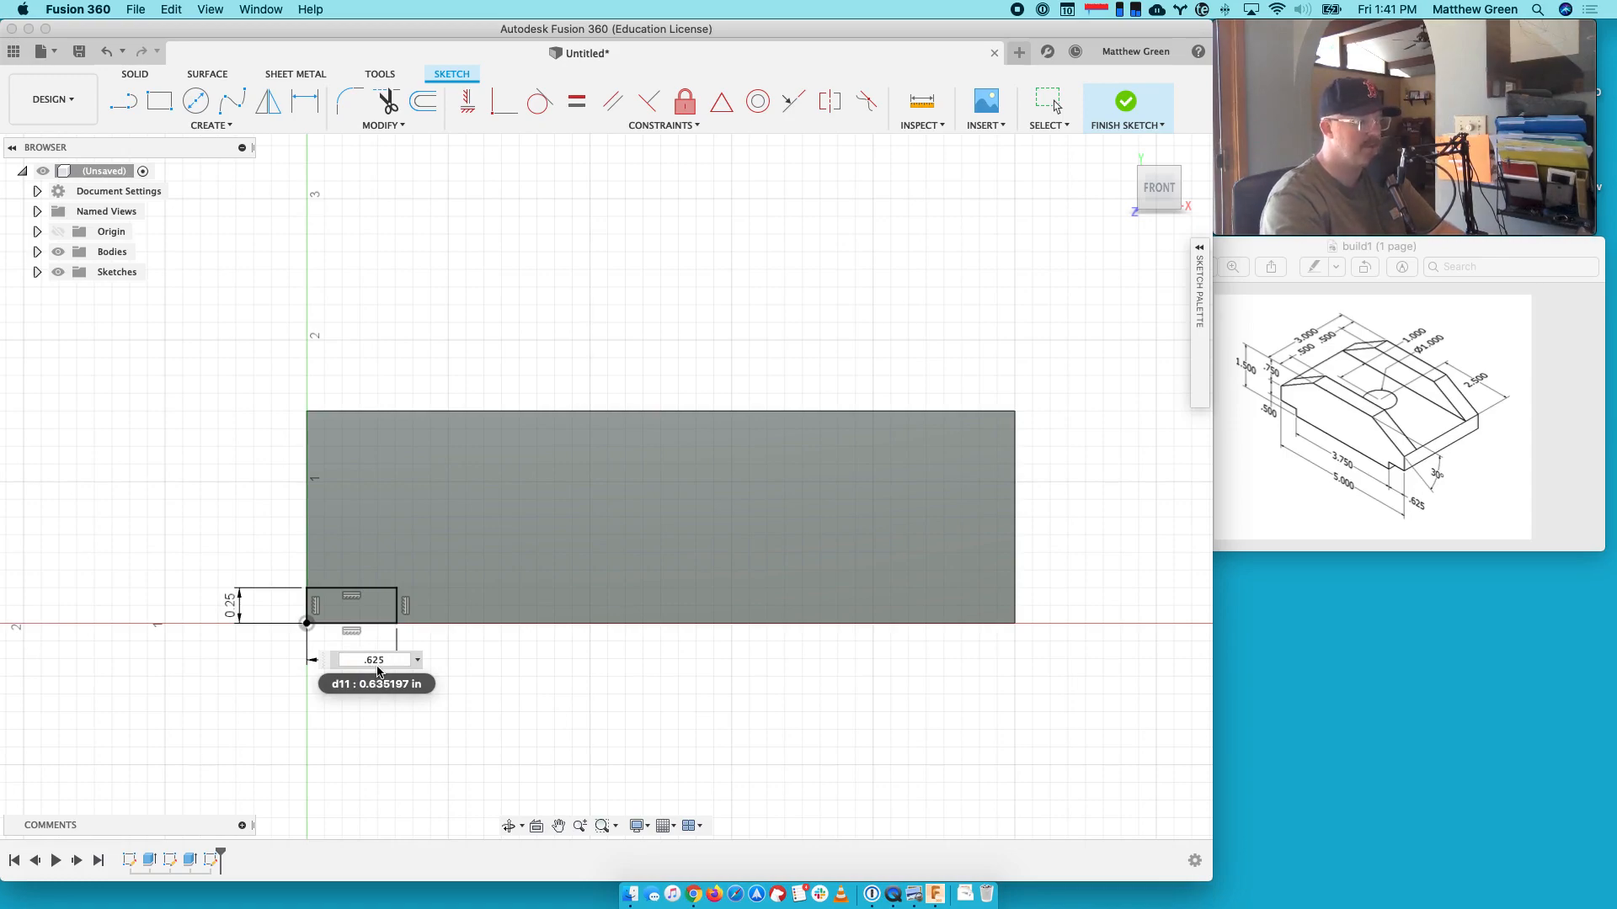
pyautogui.press('Return')
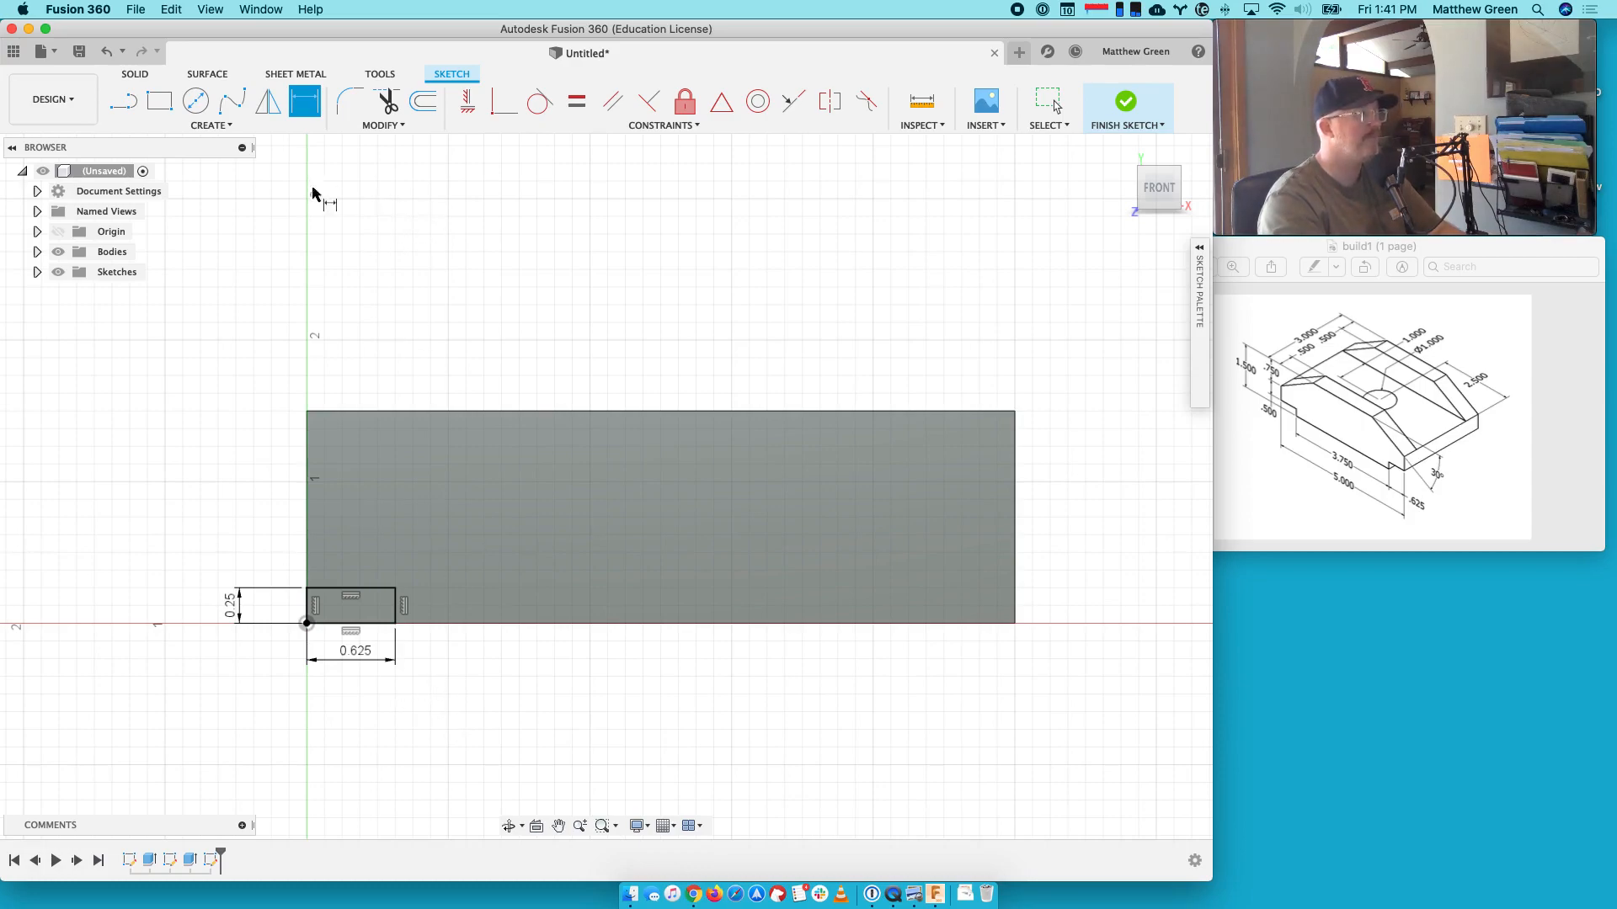
# Sketch a vertical centre line on the front face from the top edge's midpoint down to the bottom edge
pyautogui.click(125, 112)
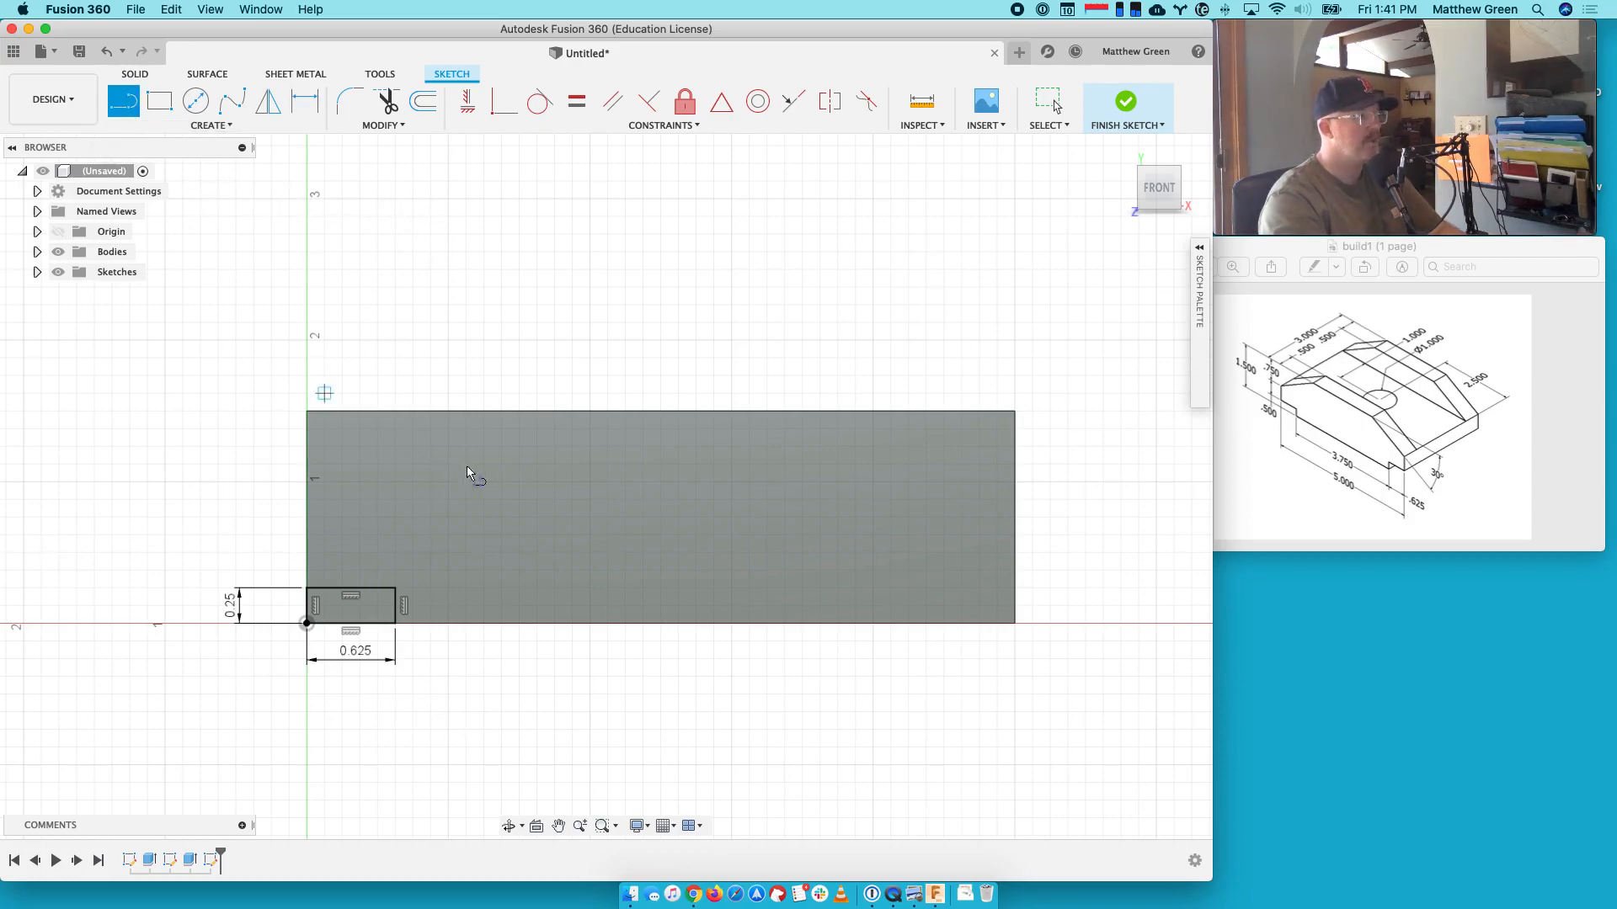
pyautogui.click(661, 413)
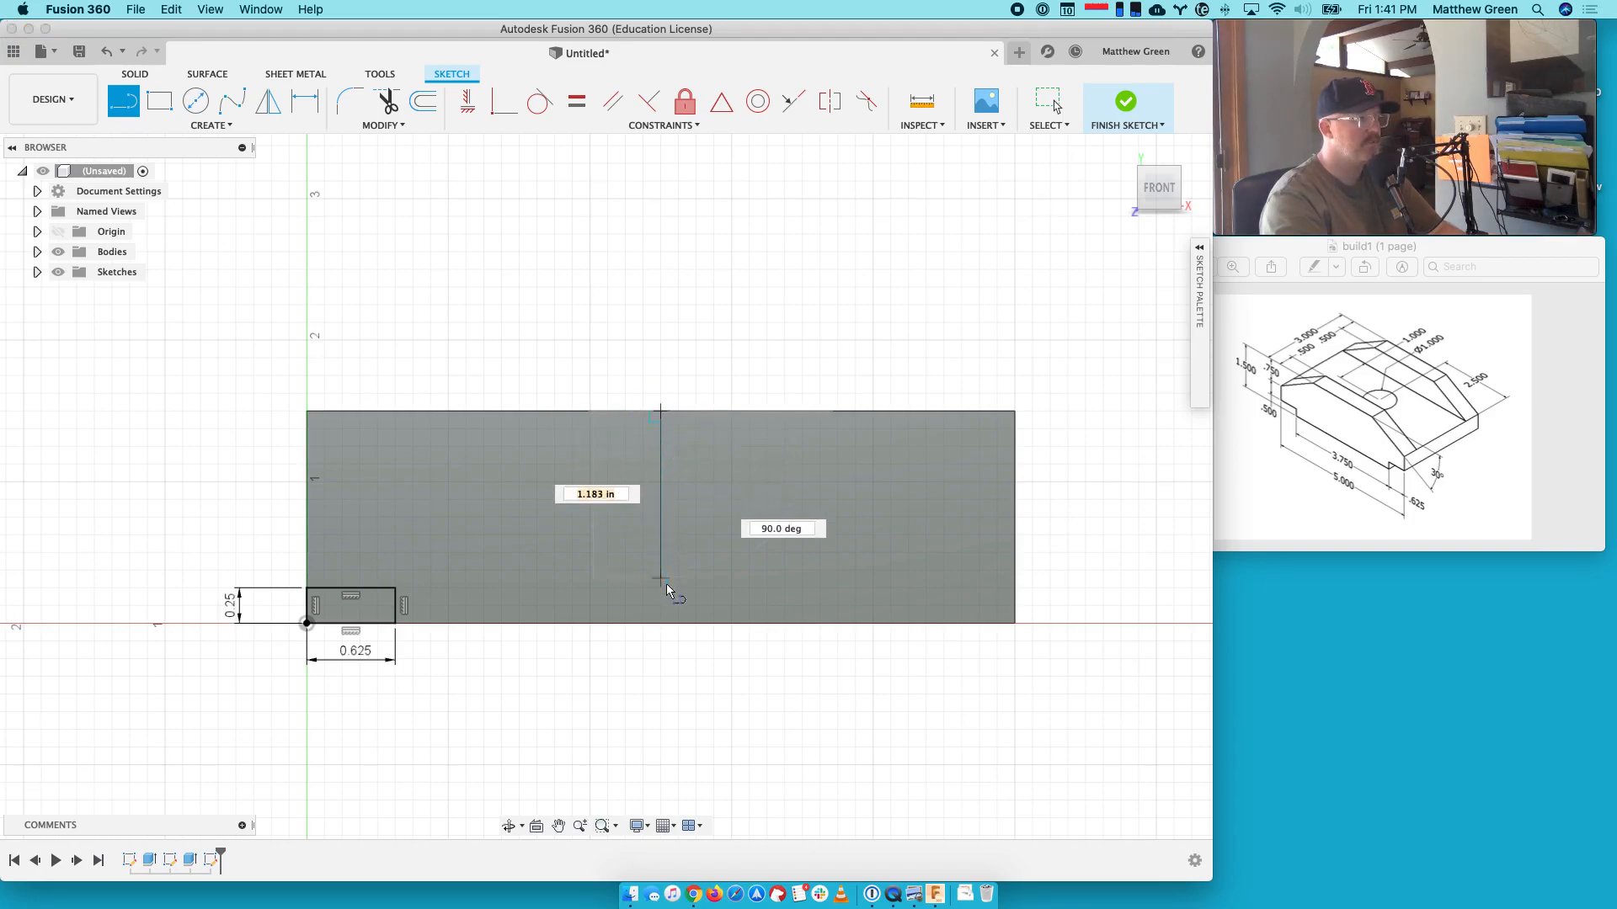
pyautogui.doubleClick(661, 623)
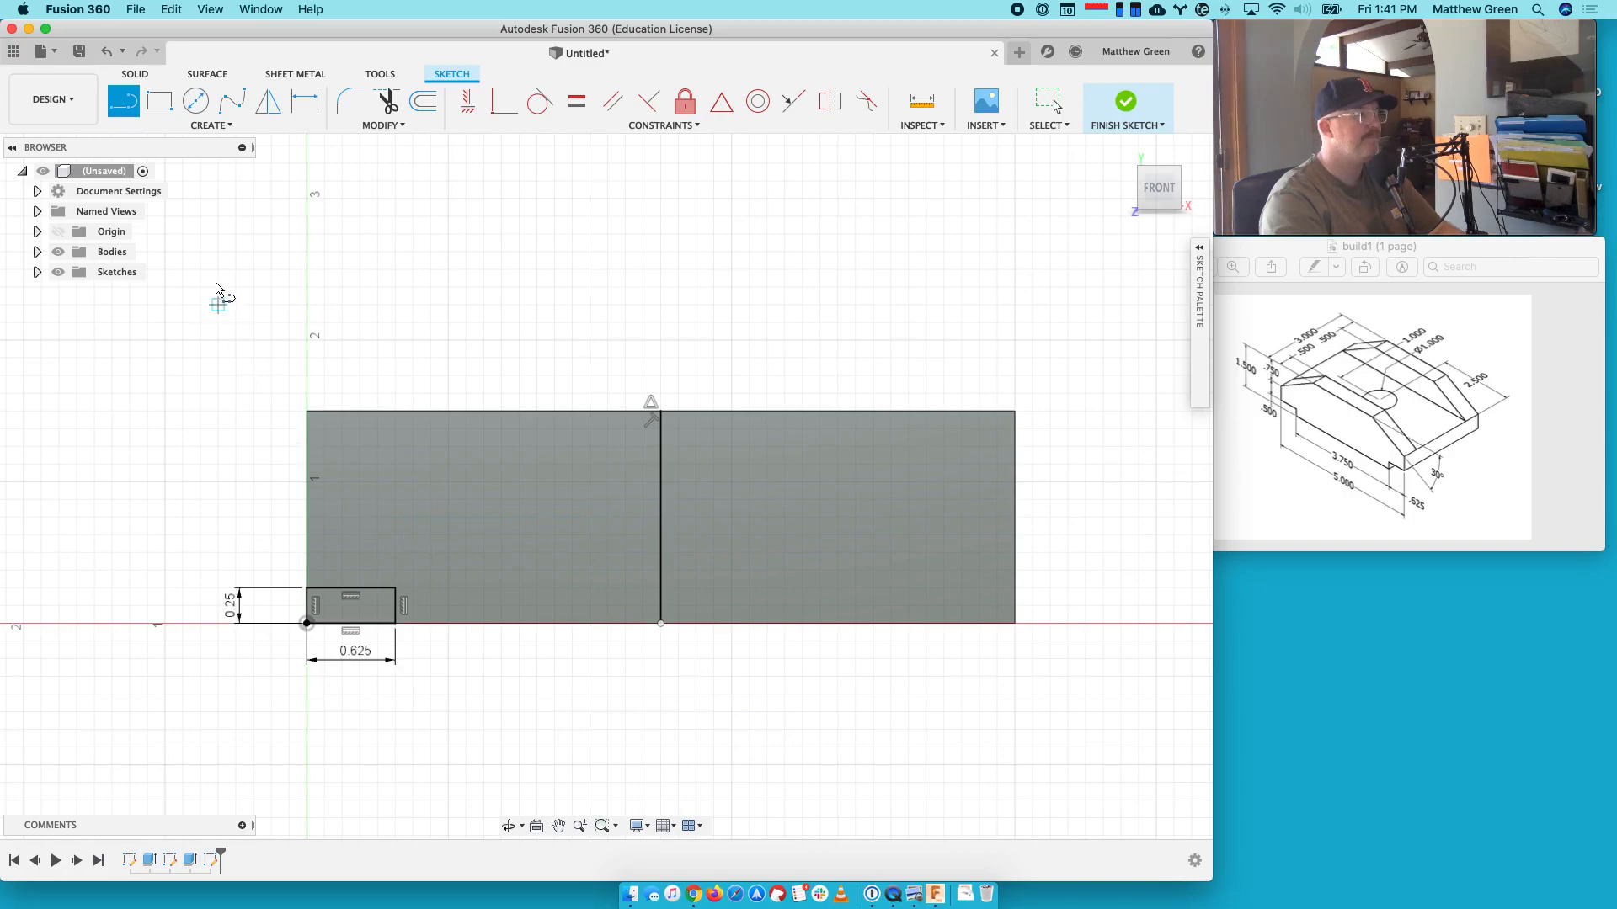
# Mirror the notch rectangle's upper and inner side lines across the vertical centre line
pyautogui.click(268, 107)
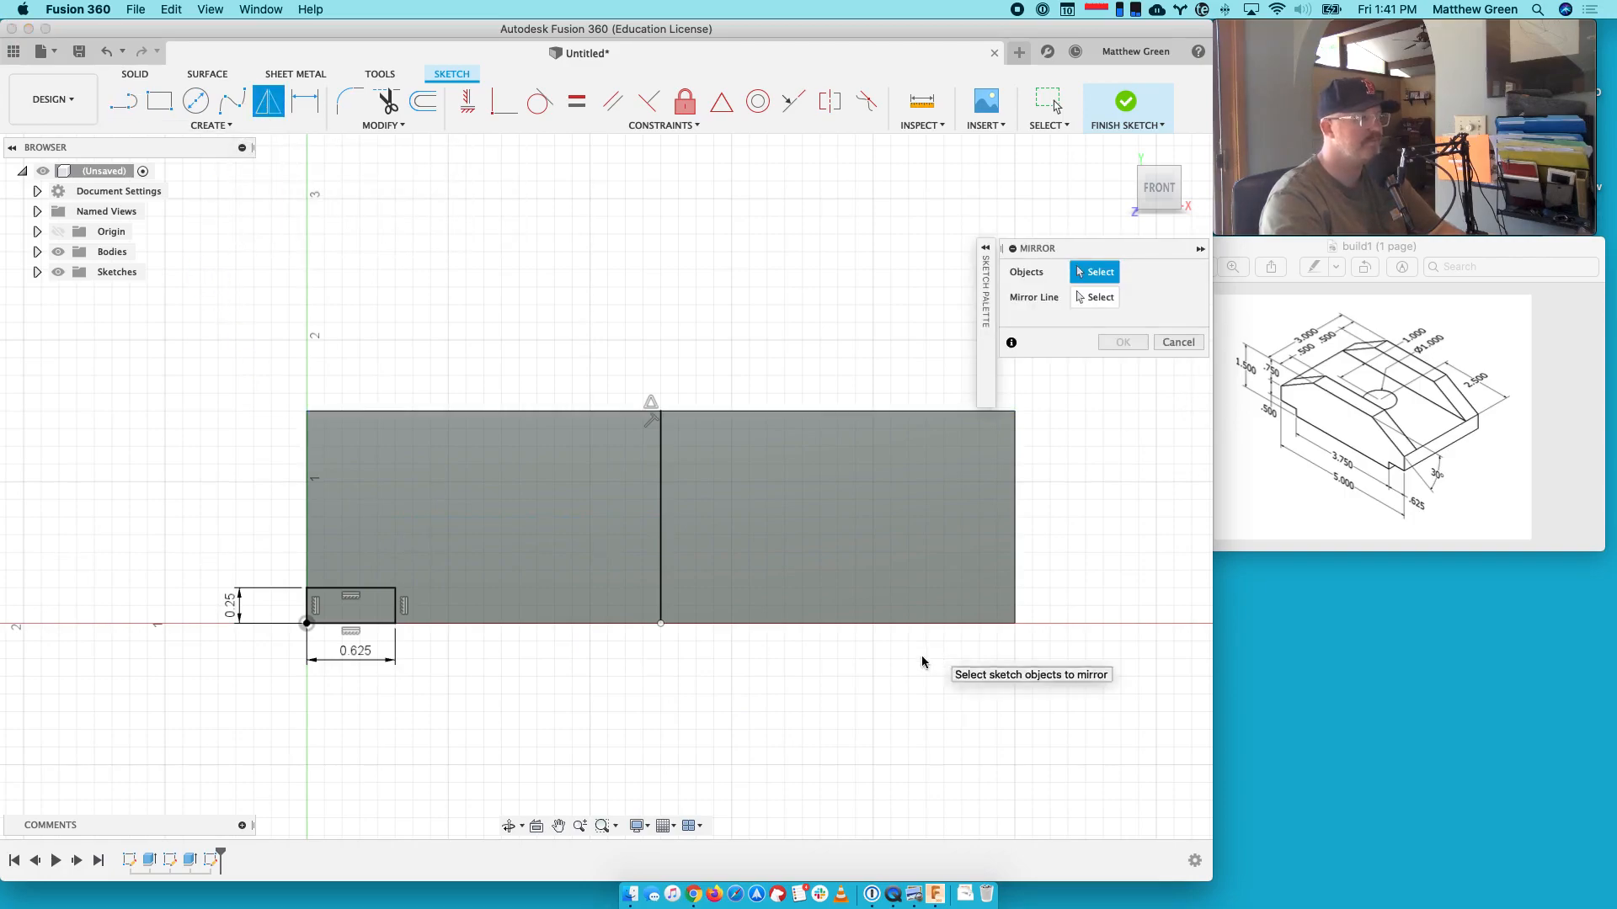
pyautogui.click(341, 590)
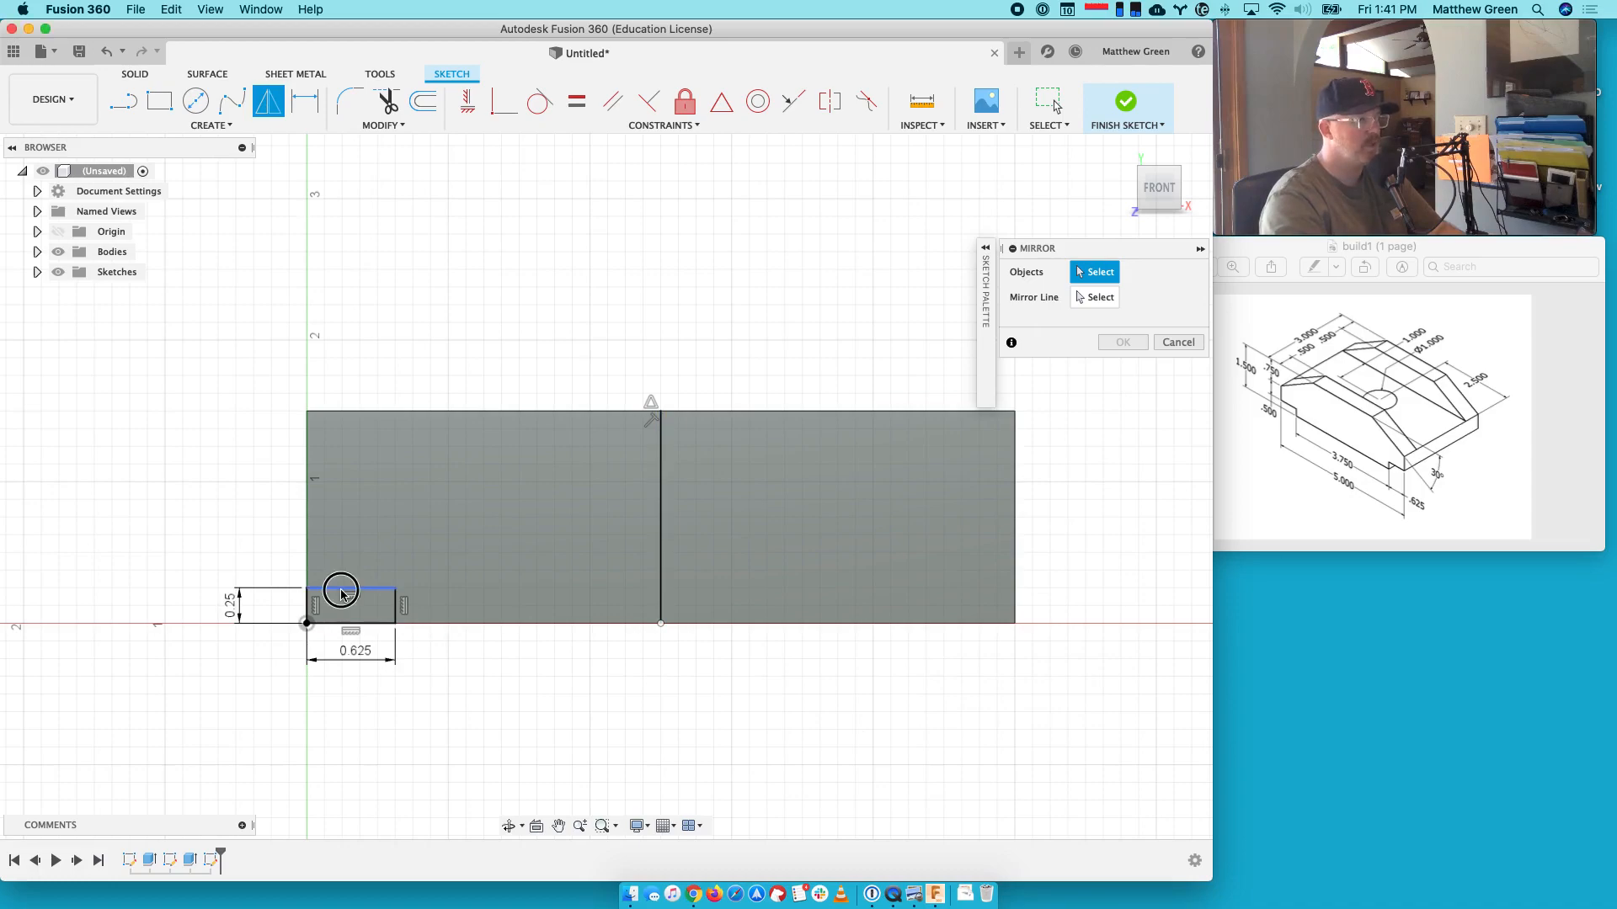
pyautogui.click(395, 606)
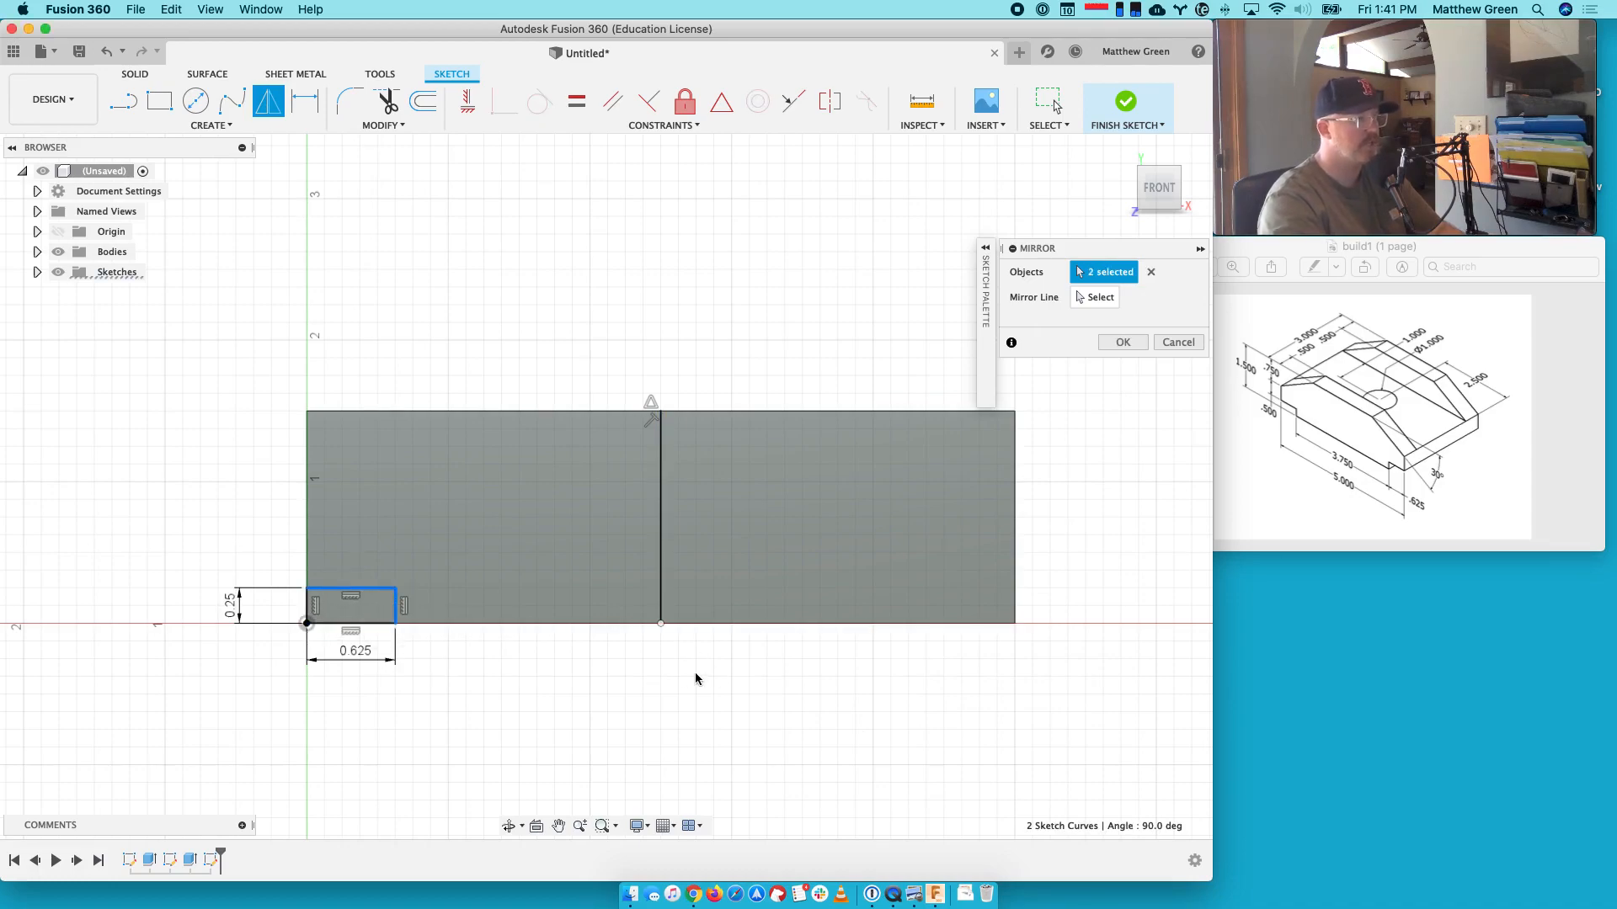
pyautogui.click(1095, 298)
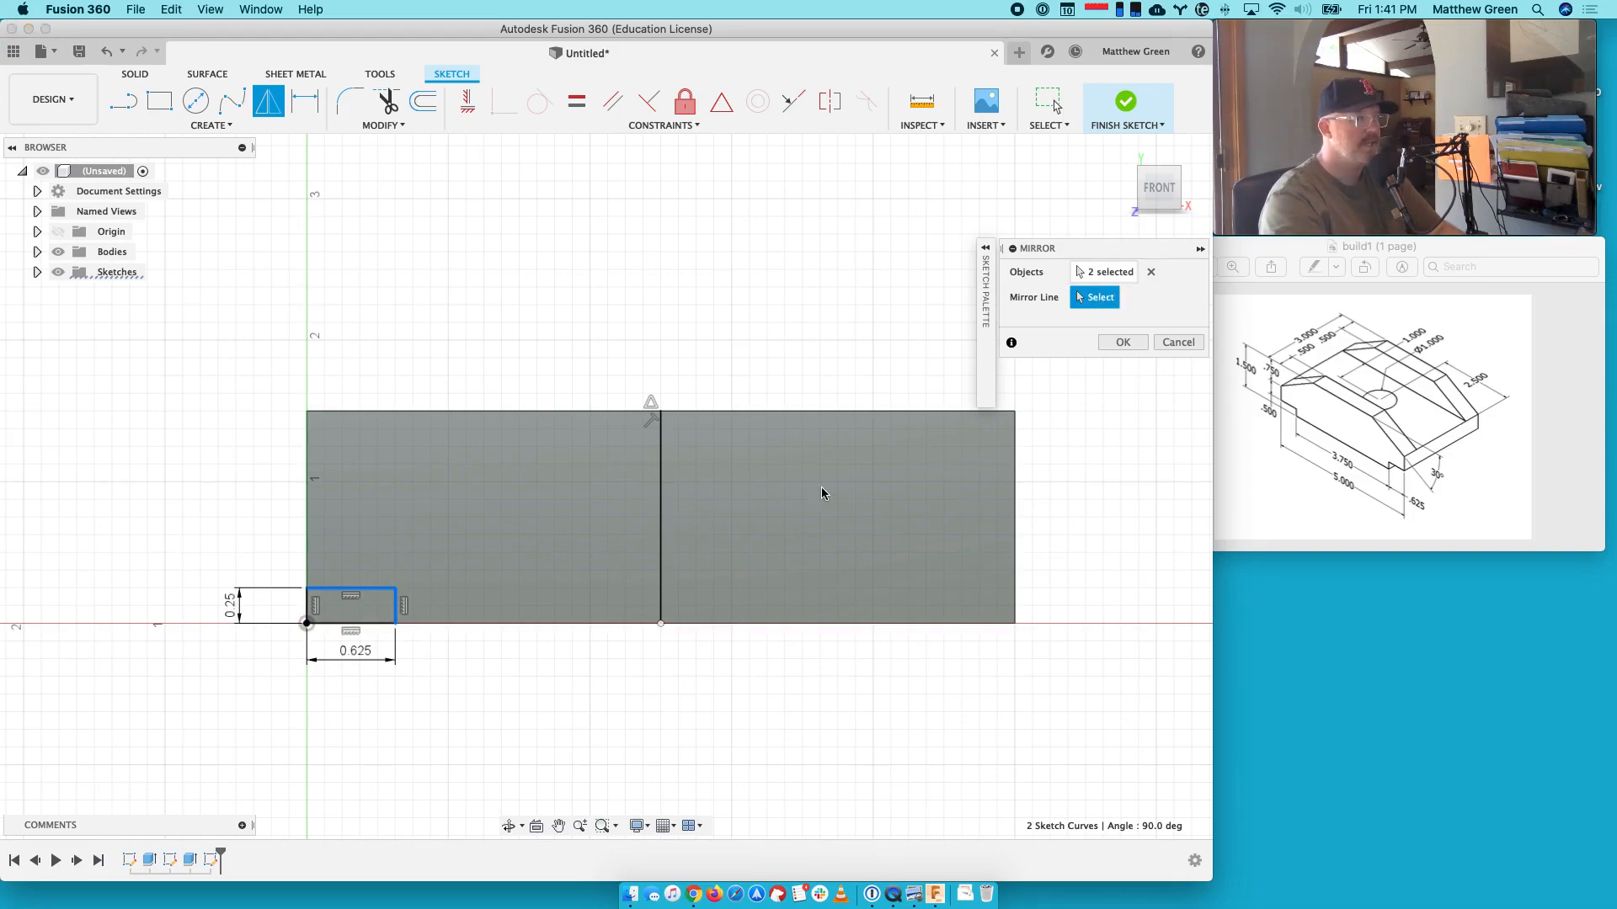
pyautogui.click(661, 488)
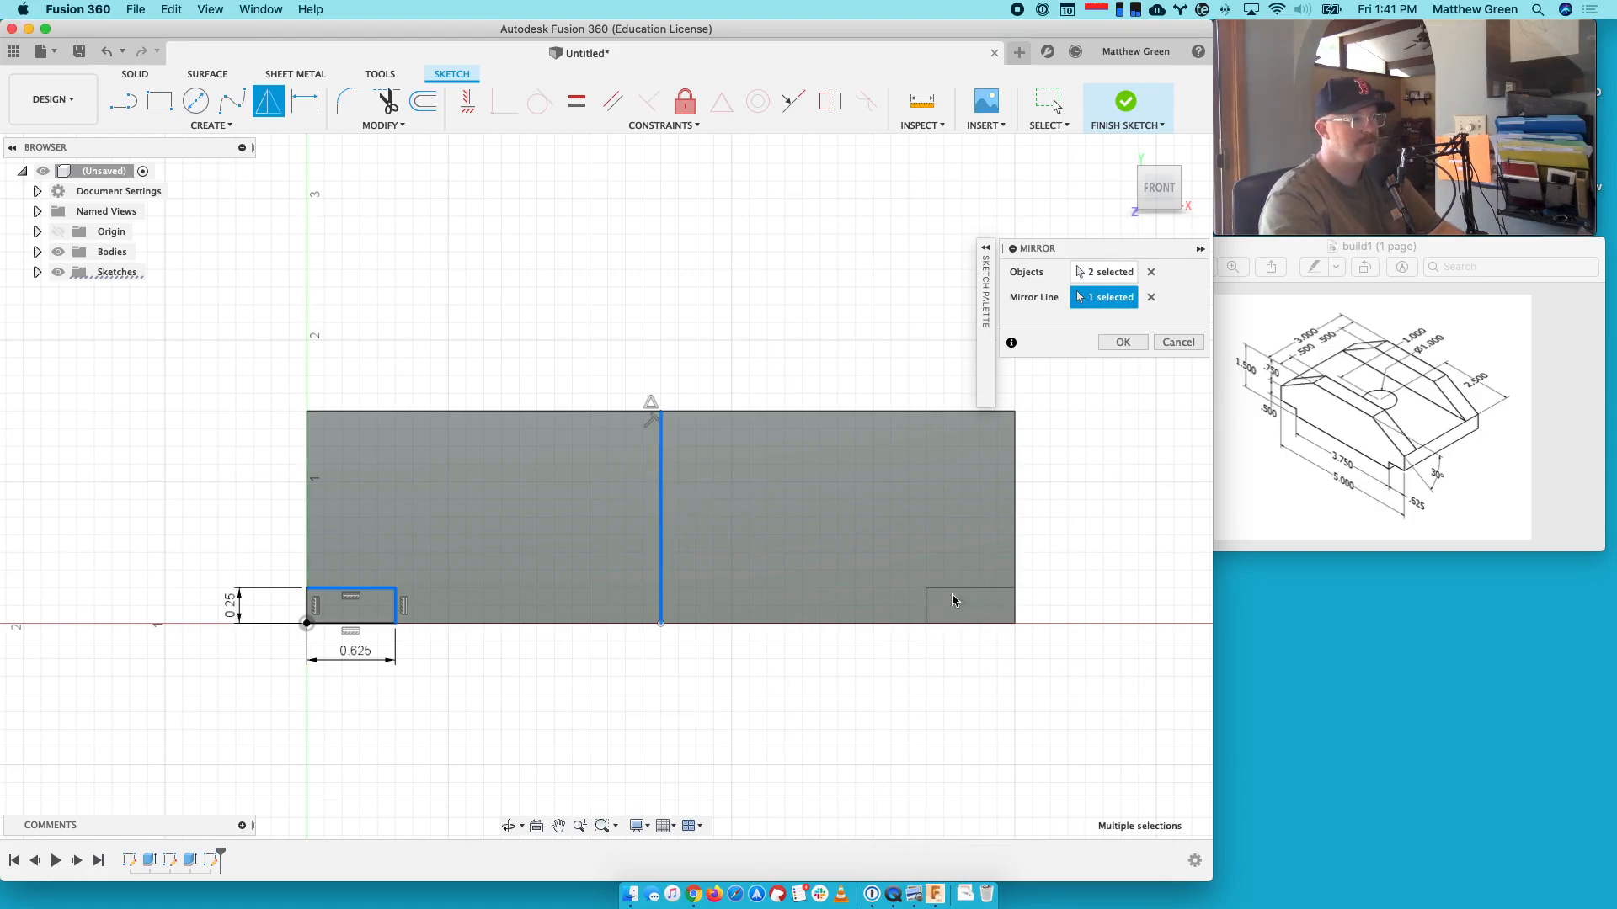
pyautogui.click(1126, 344)
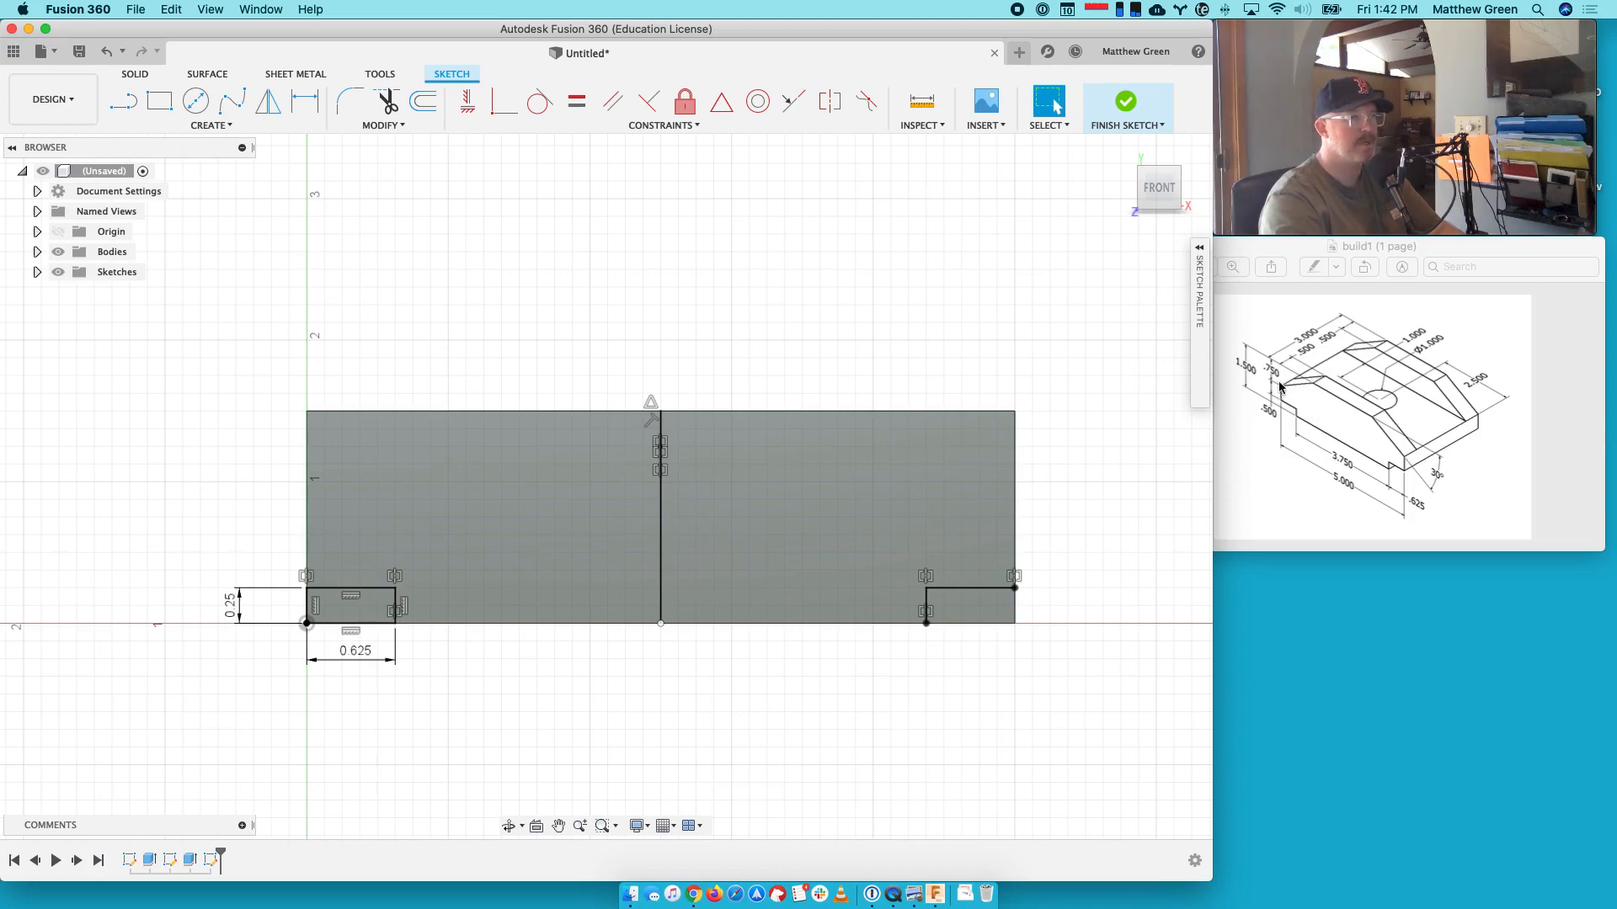
# Sketch a 0.75 in line down the face's left edge from its upper corner
pyautogui.click(123, 101)
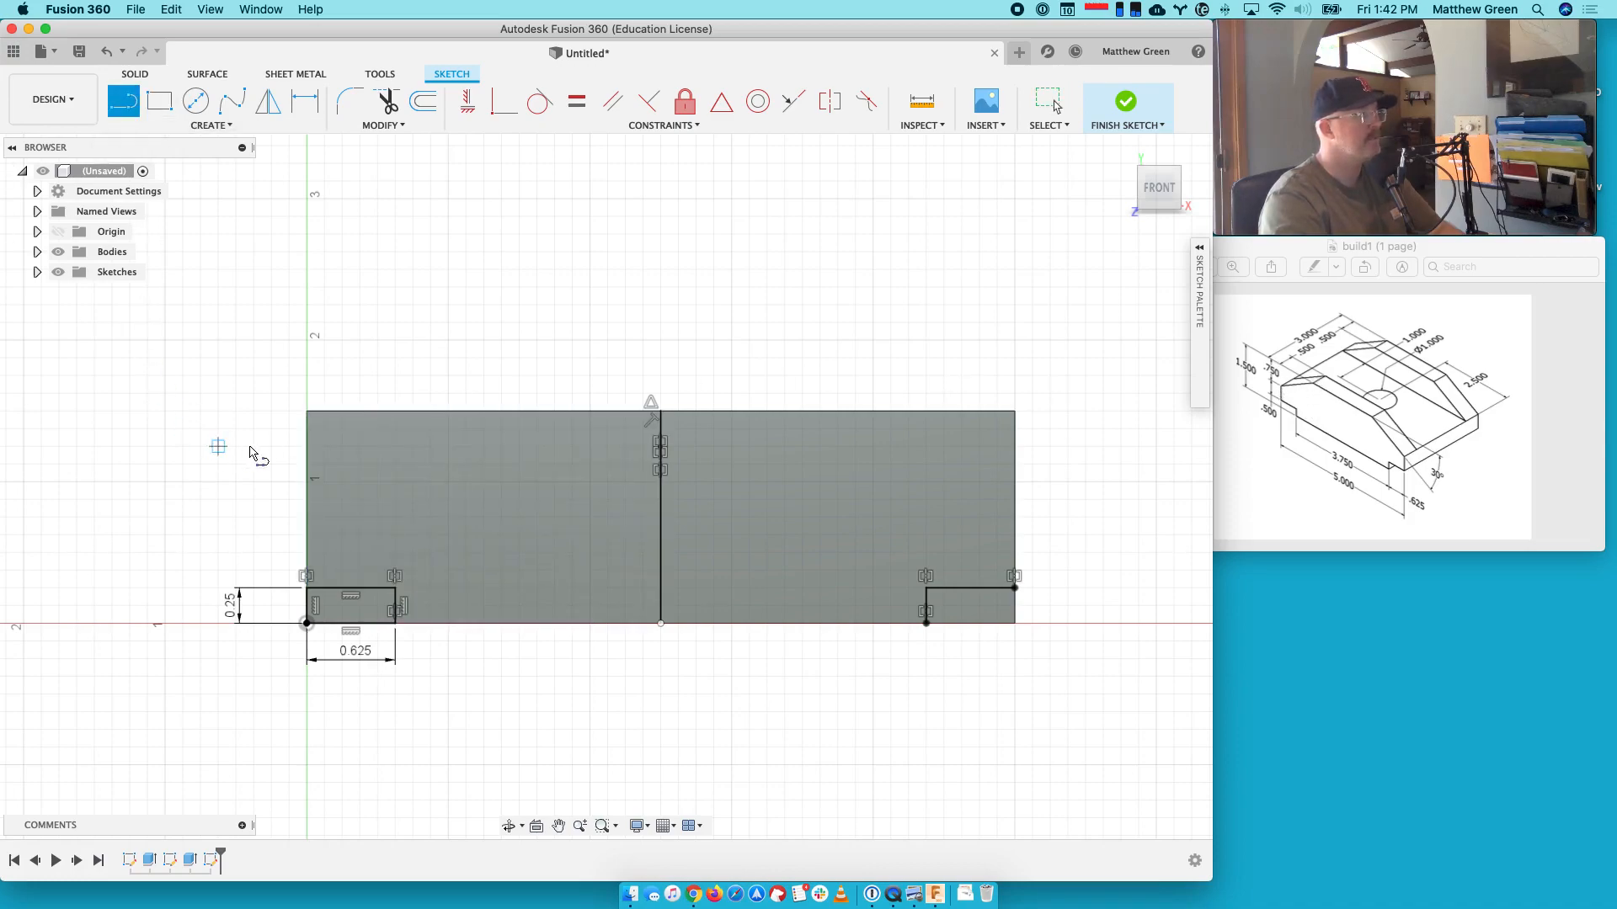
pyautogui.click(308, 412)
pyautogui.write('.75')
pyautogui.press('Return')
pyautogui.press('Escape')
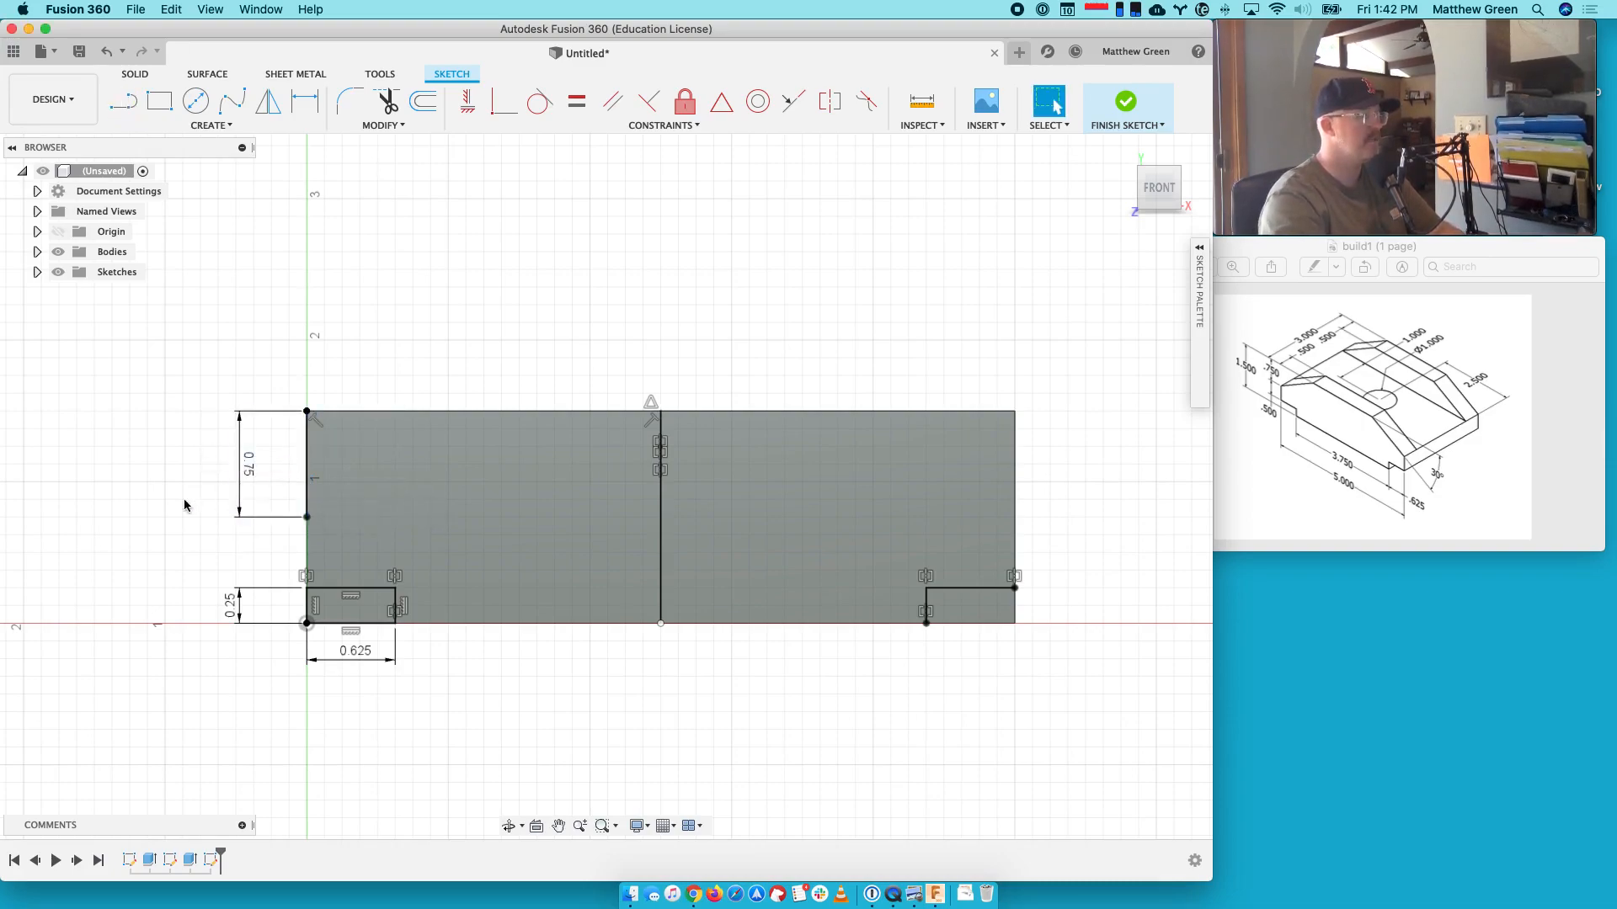
pyautogui.click(123, 101)
pyautogui.click(308, 517)
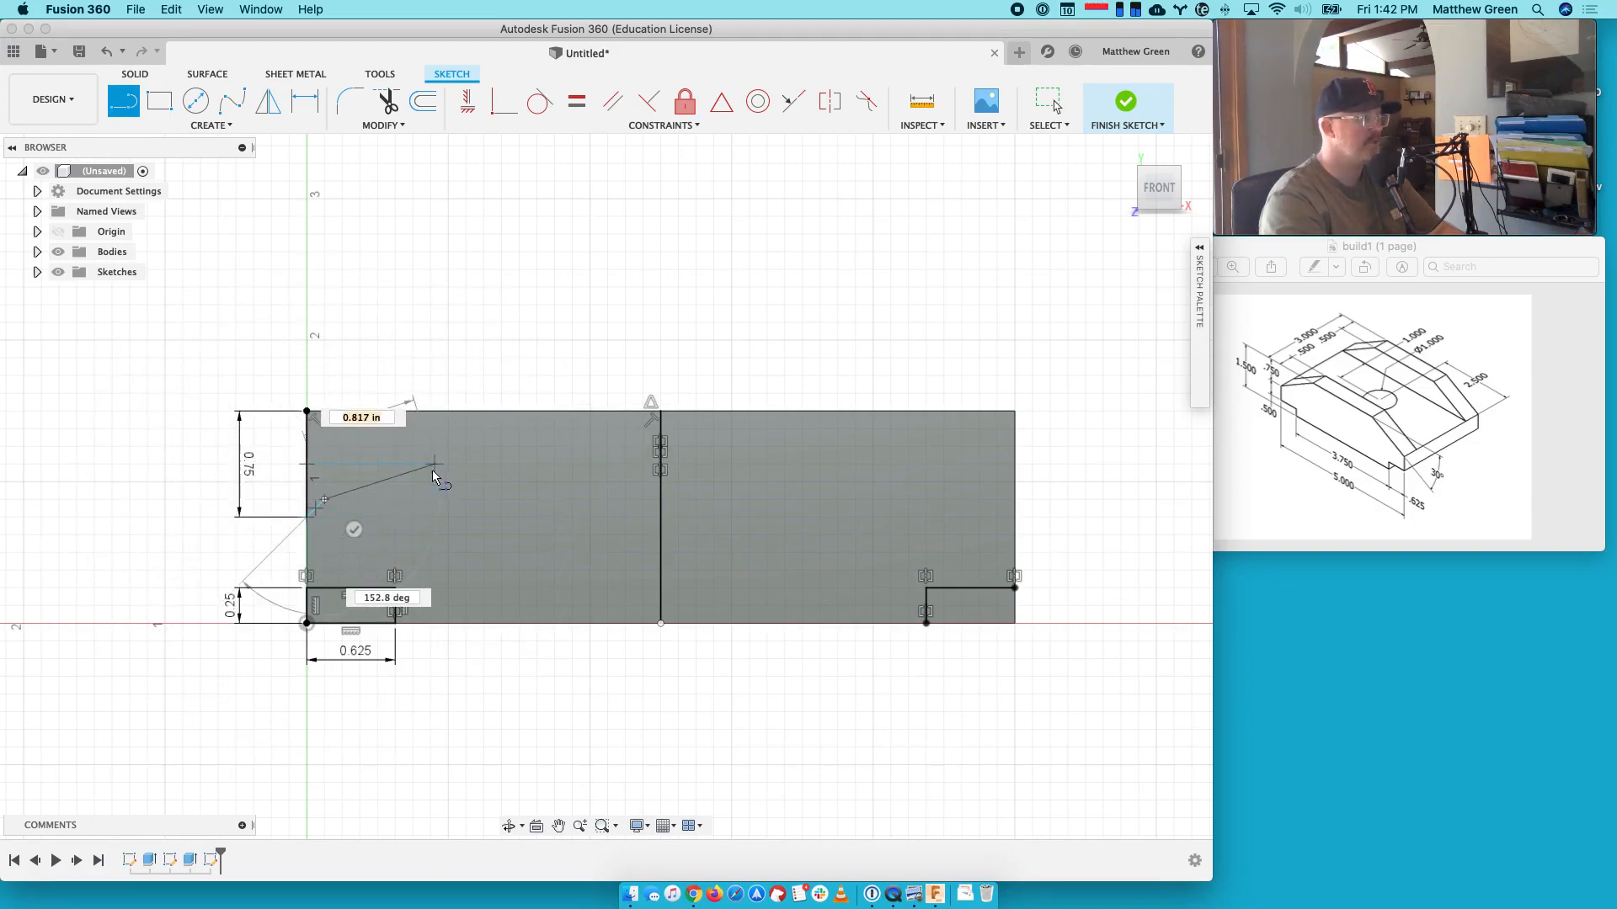
pyautogui.press('Escape')
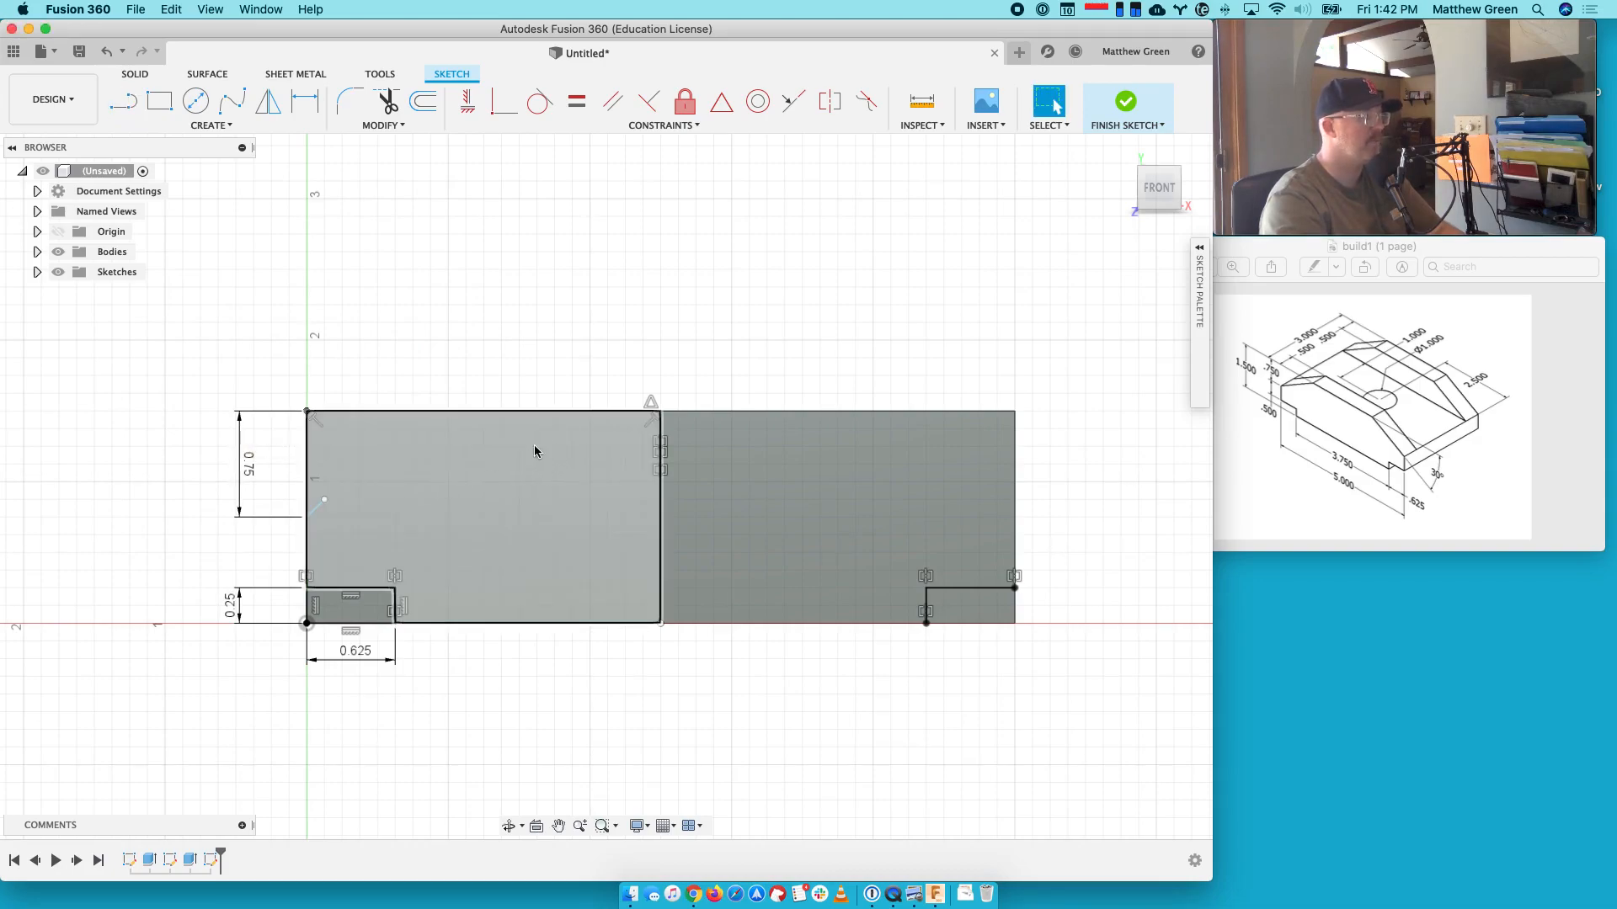
pyautogui.click(105, 53)
# Sketch a line rising at 30 degrees from the 0.75 in line's lower end and extend it past the block's top edge
pyautogui.click(123, 101)
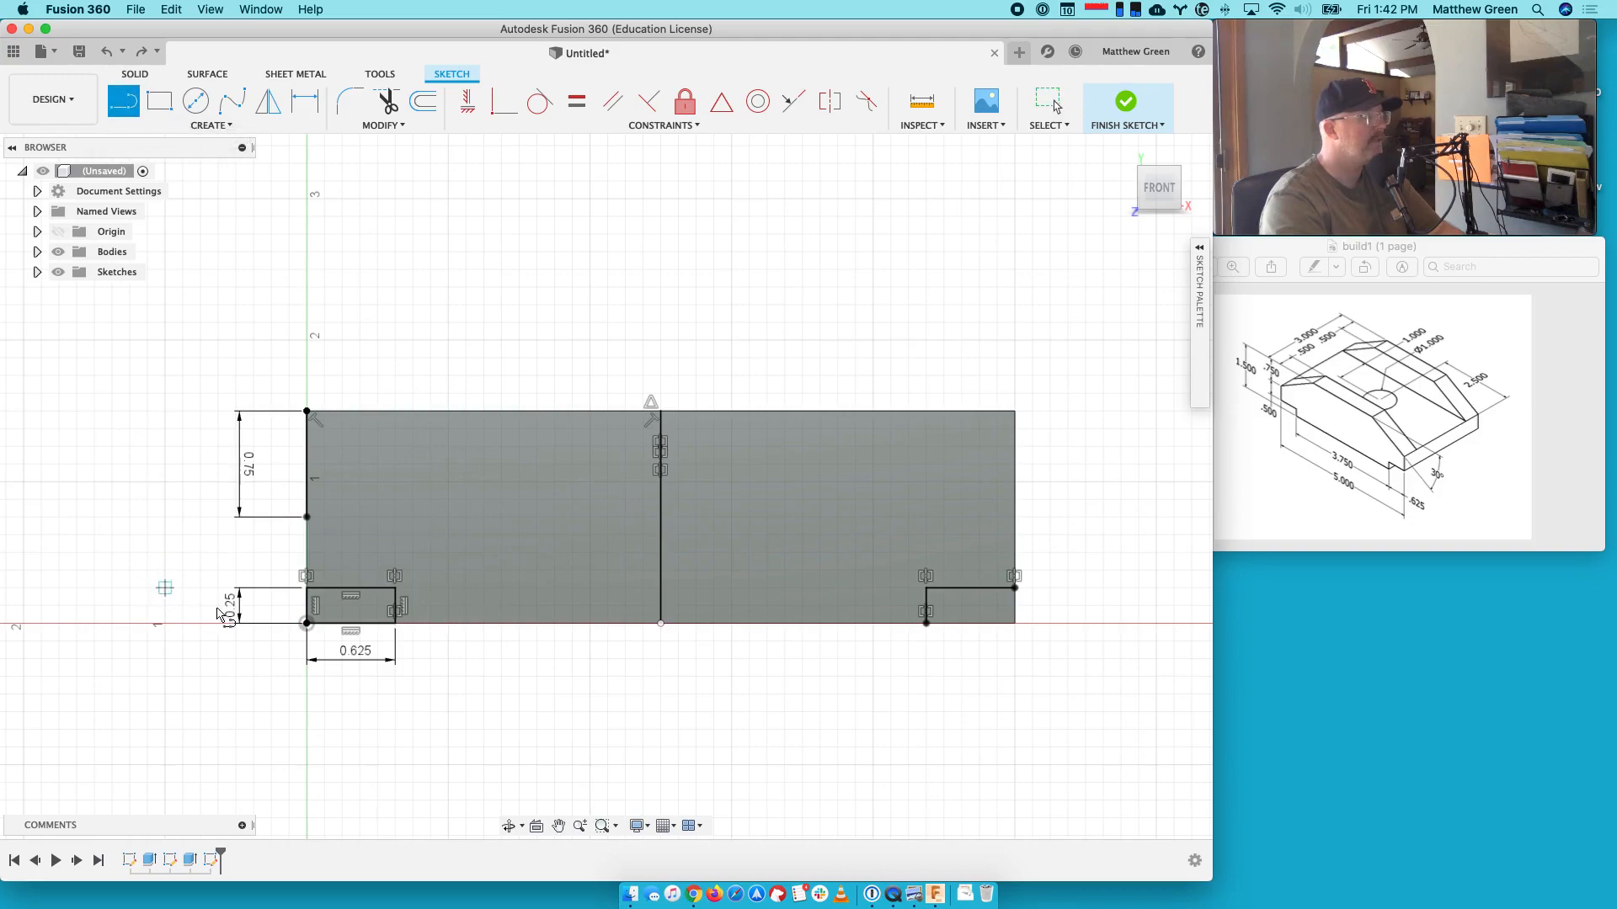
pyautogui.click(307, 517)
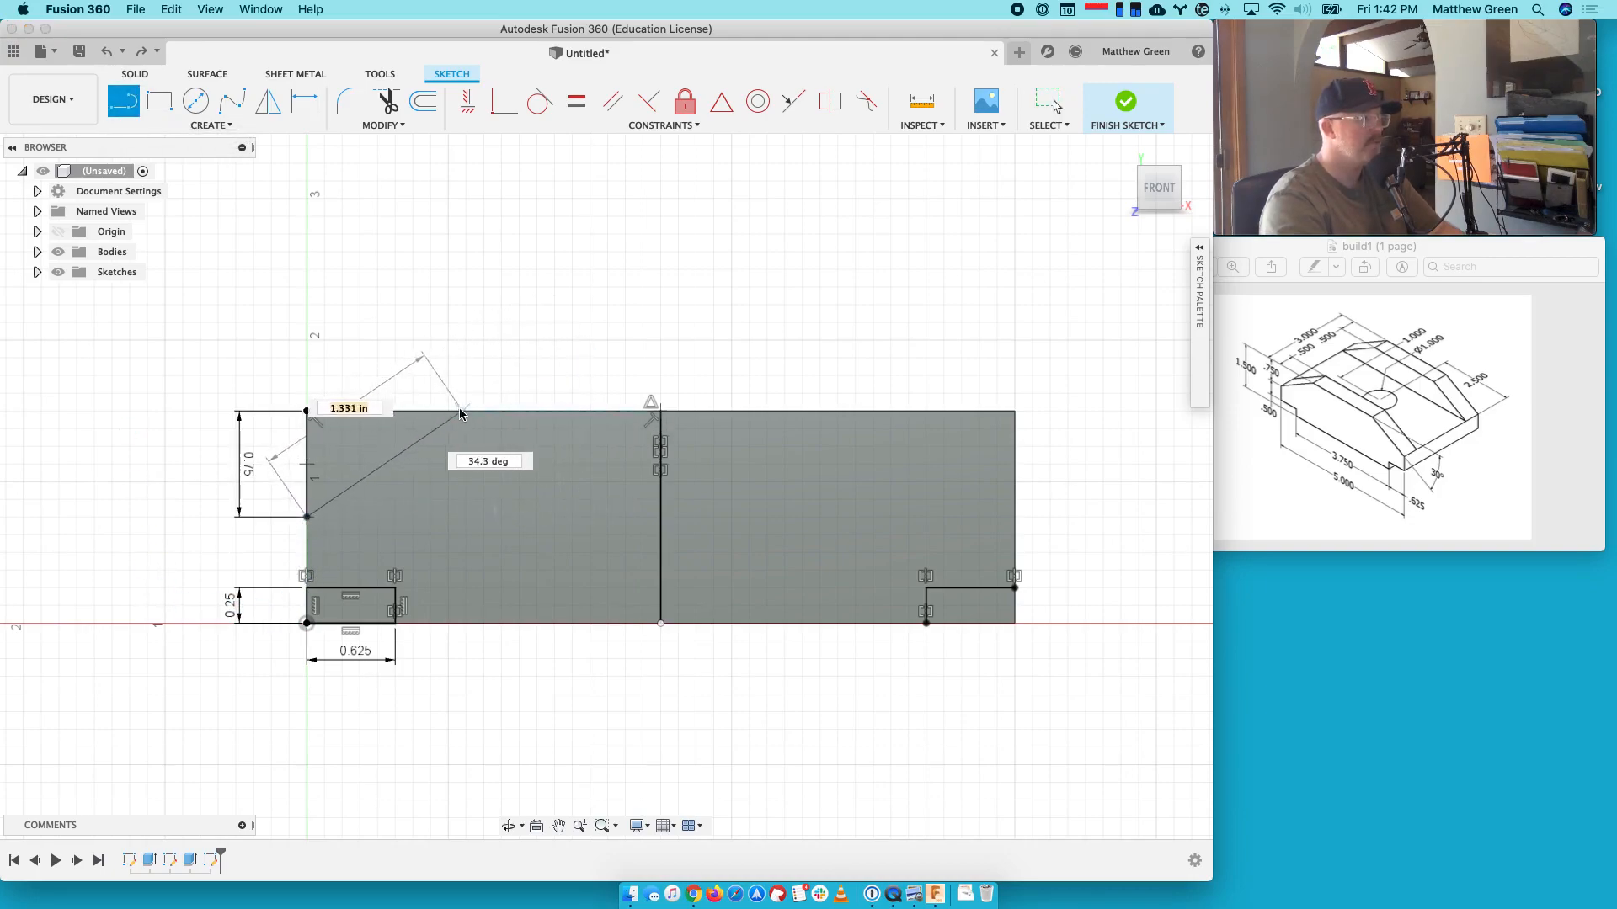
pyautogui.write('30')
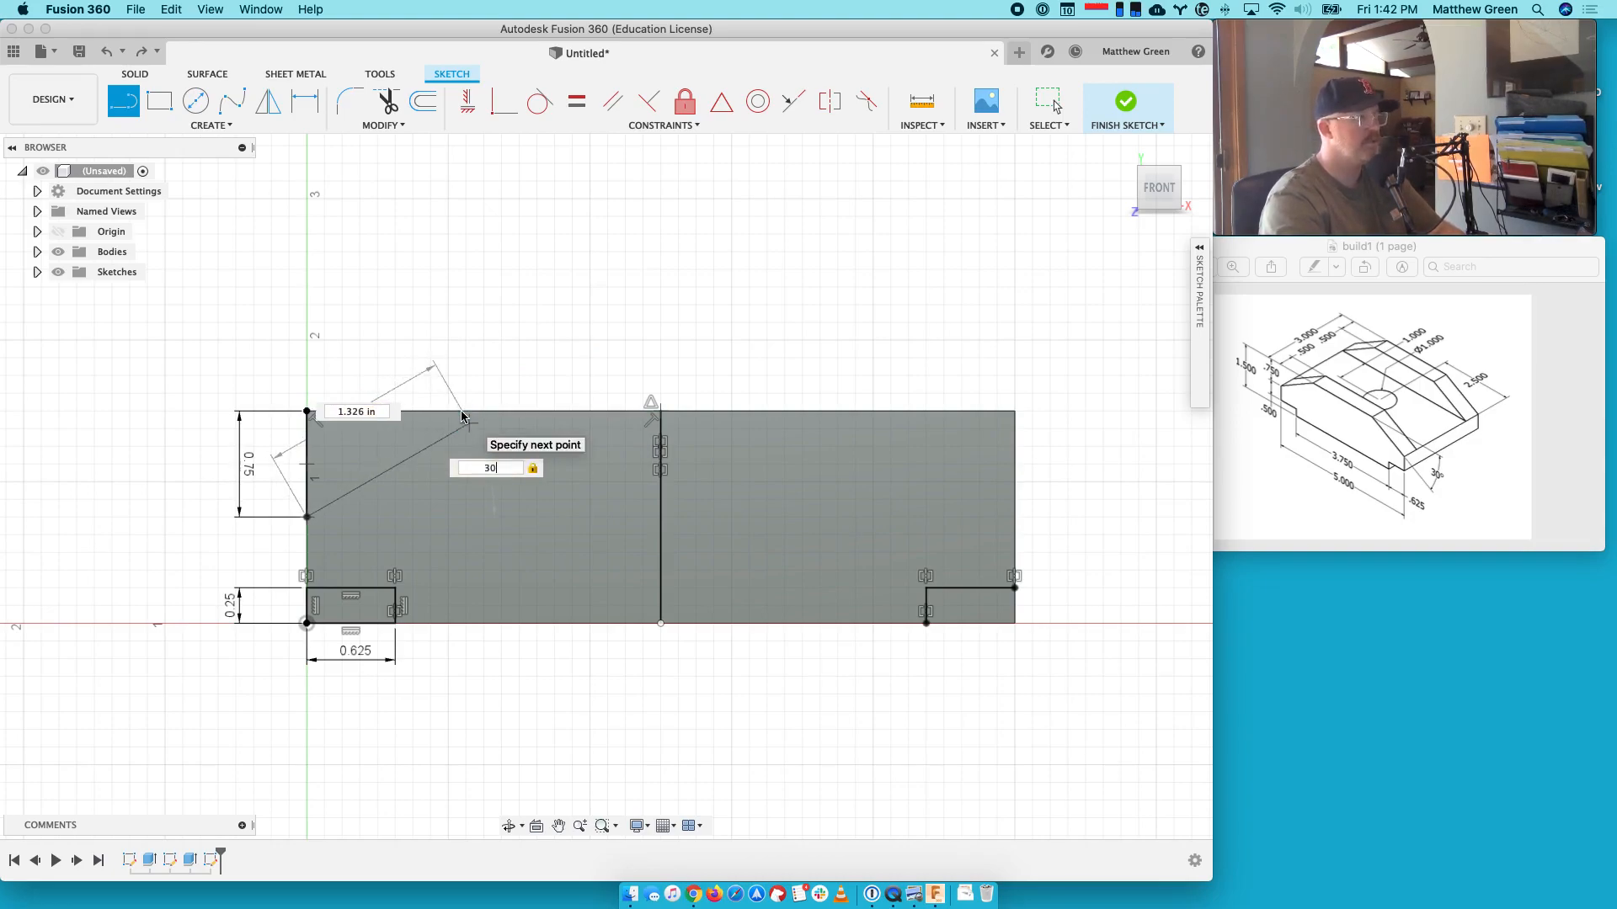
pyautogui.click(462, 416)
pyautogui.press('Escape')
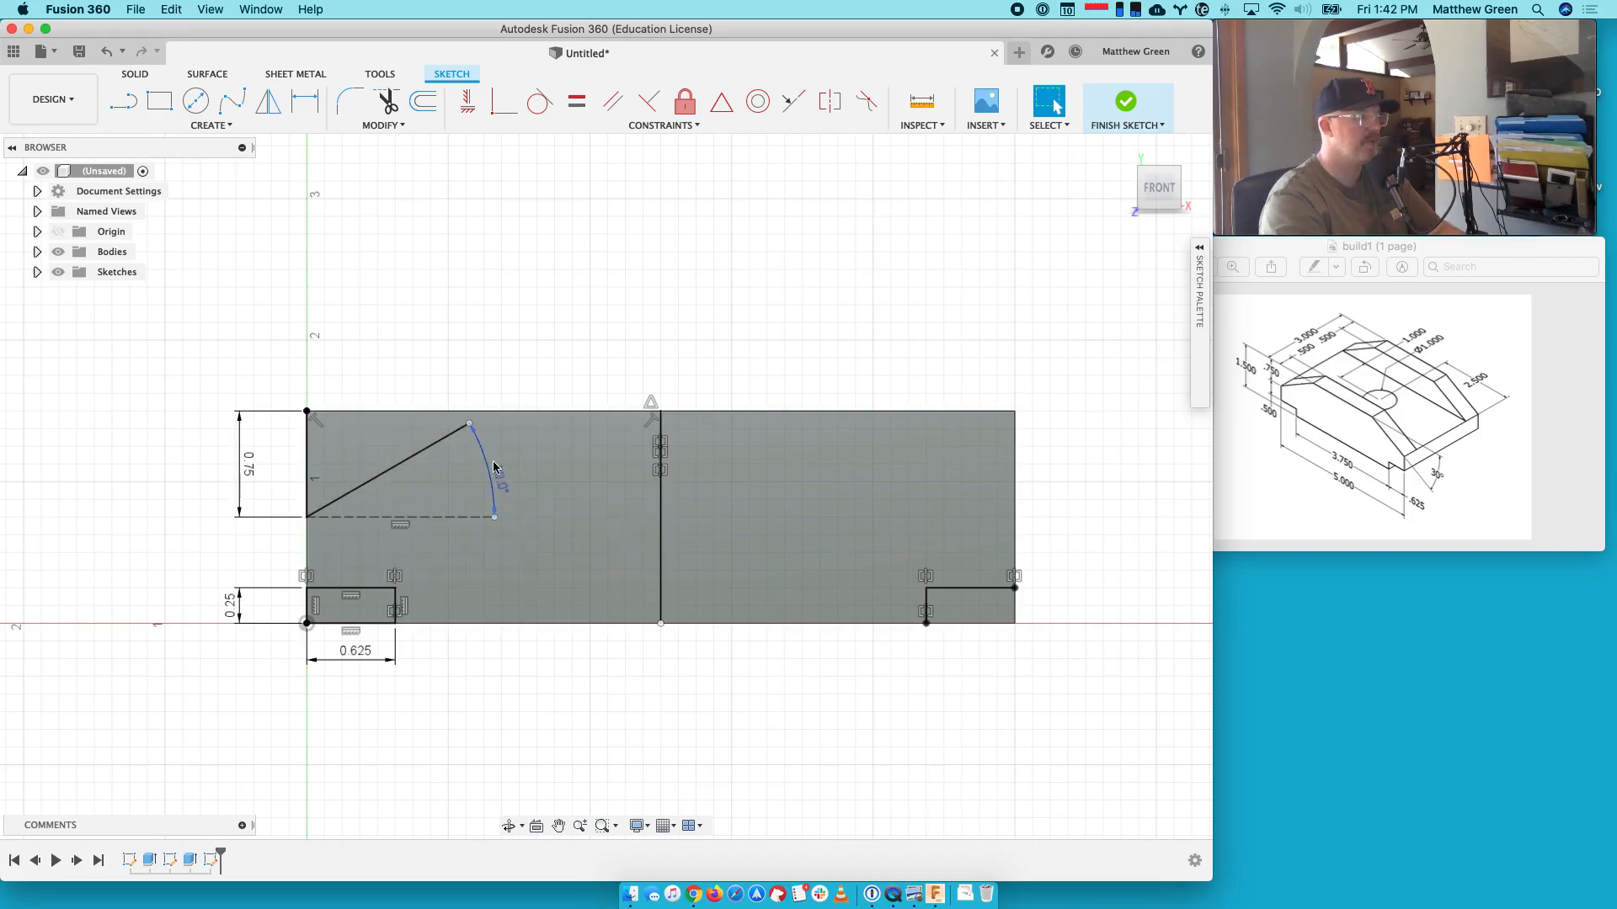
pyautogui.moveTo(469, 426); pyautogui.dragTo(557, 371)
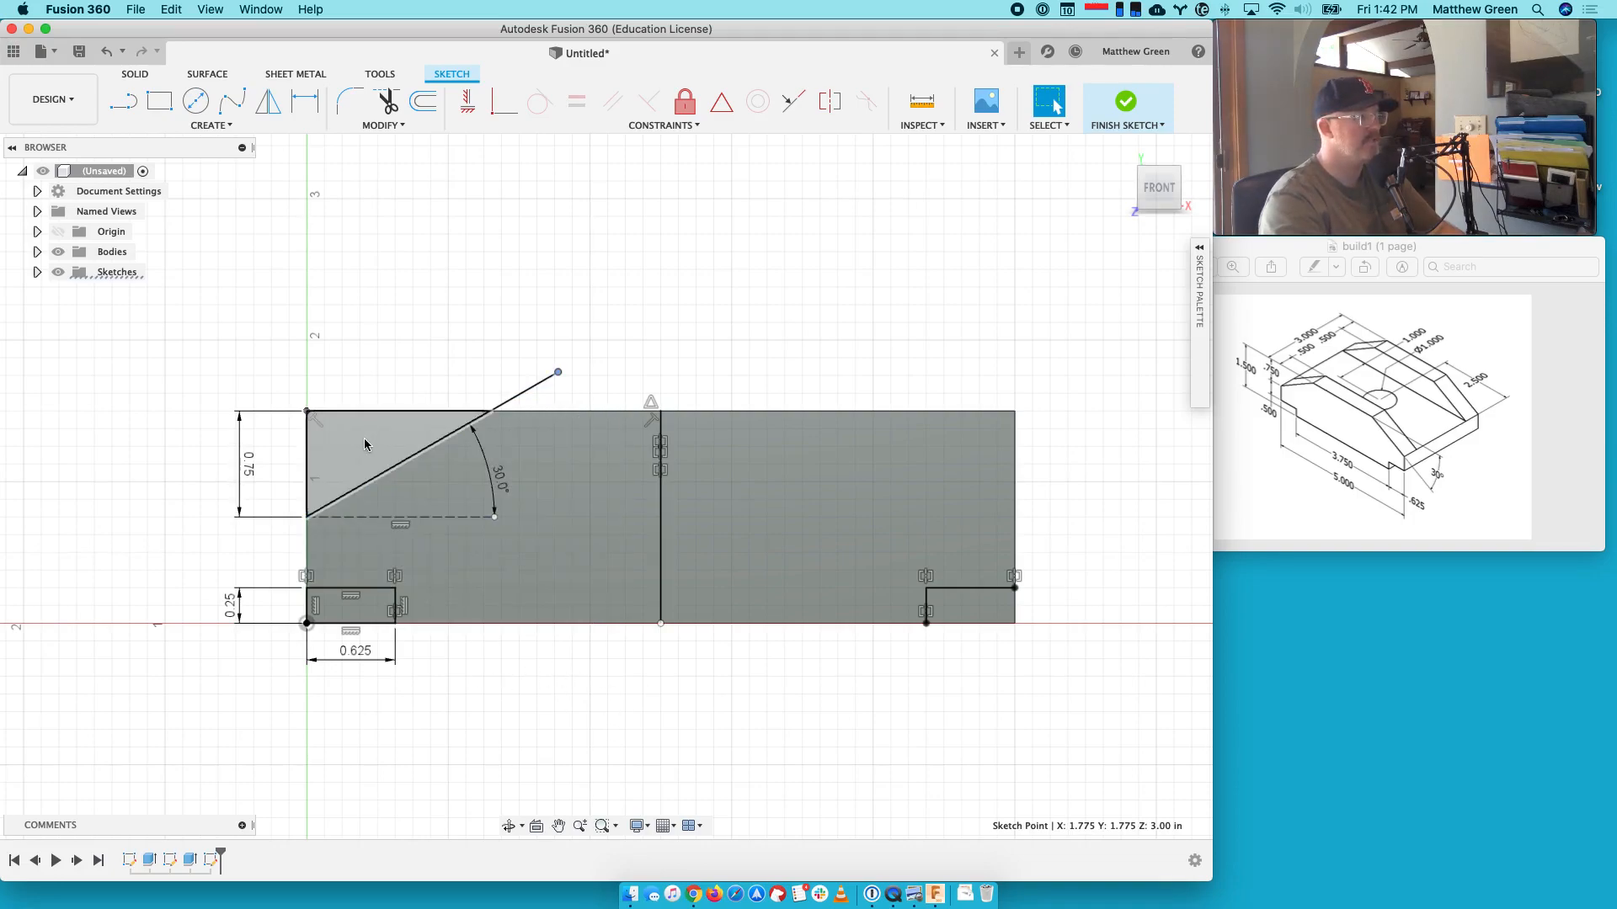
# Mirror the 30-degree line across the vertical centre line and finish the sketch
pyautogui.click(267, 108)
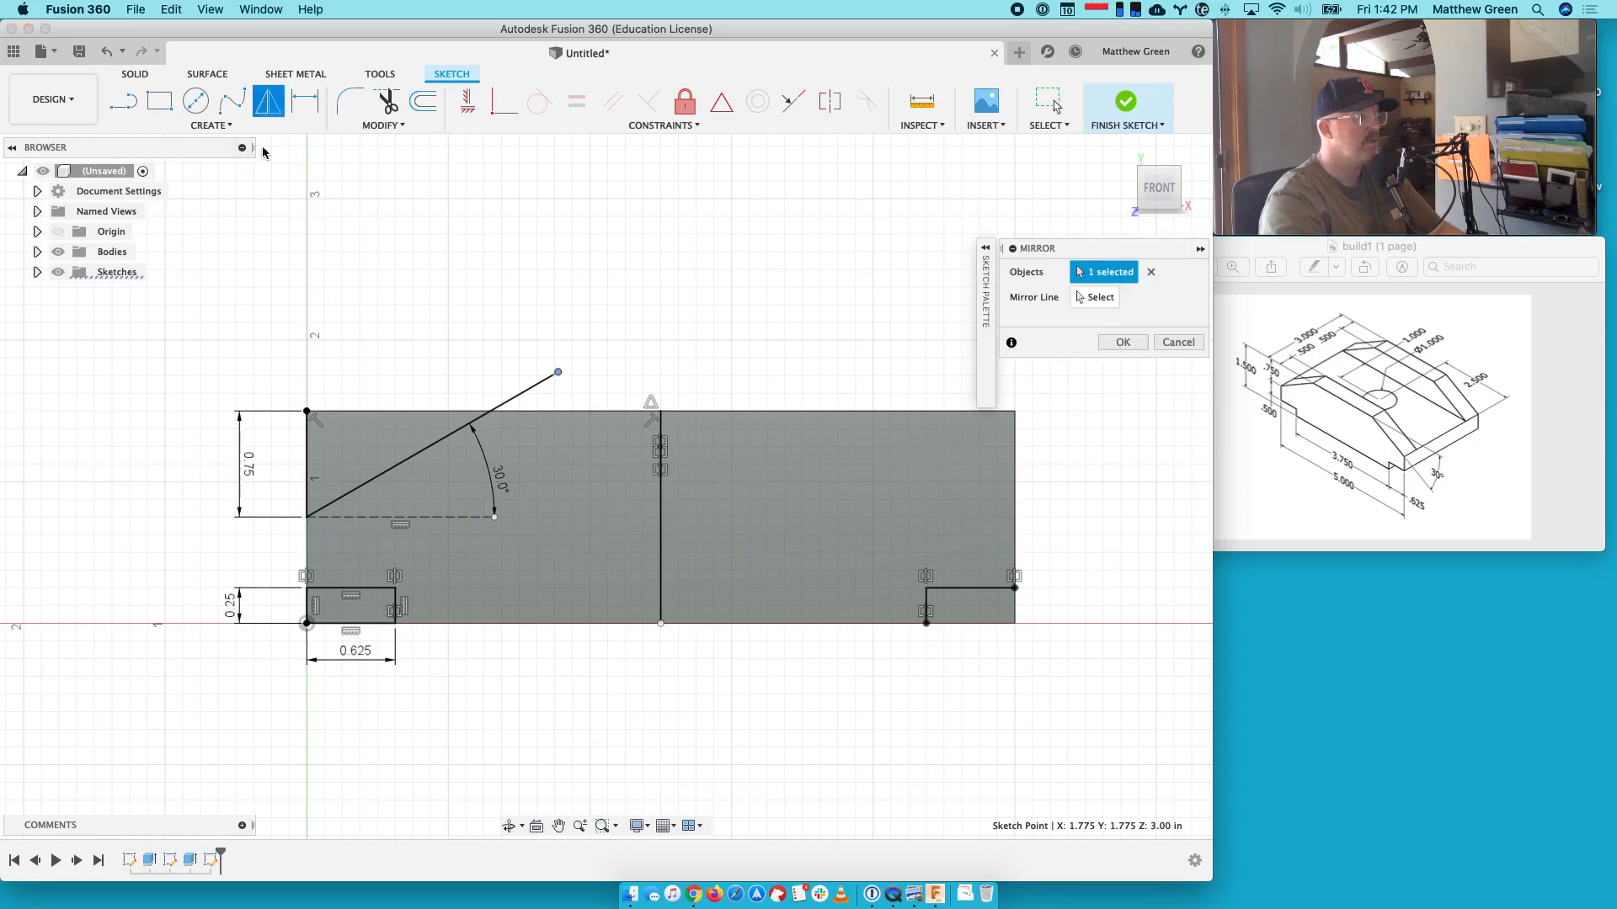
pyautogui.click(404, 457)
pyautogui.click(1095, 297)
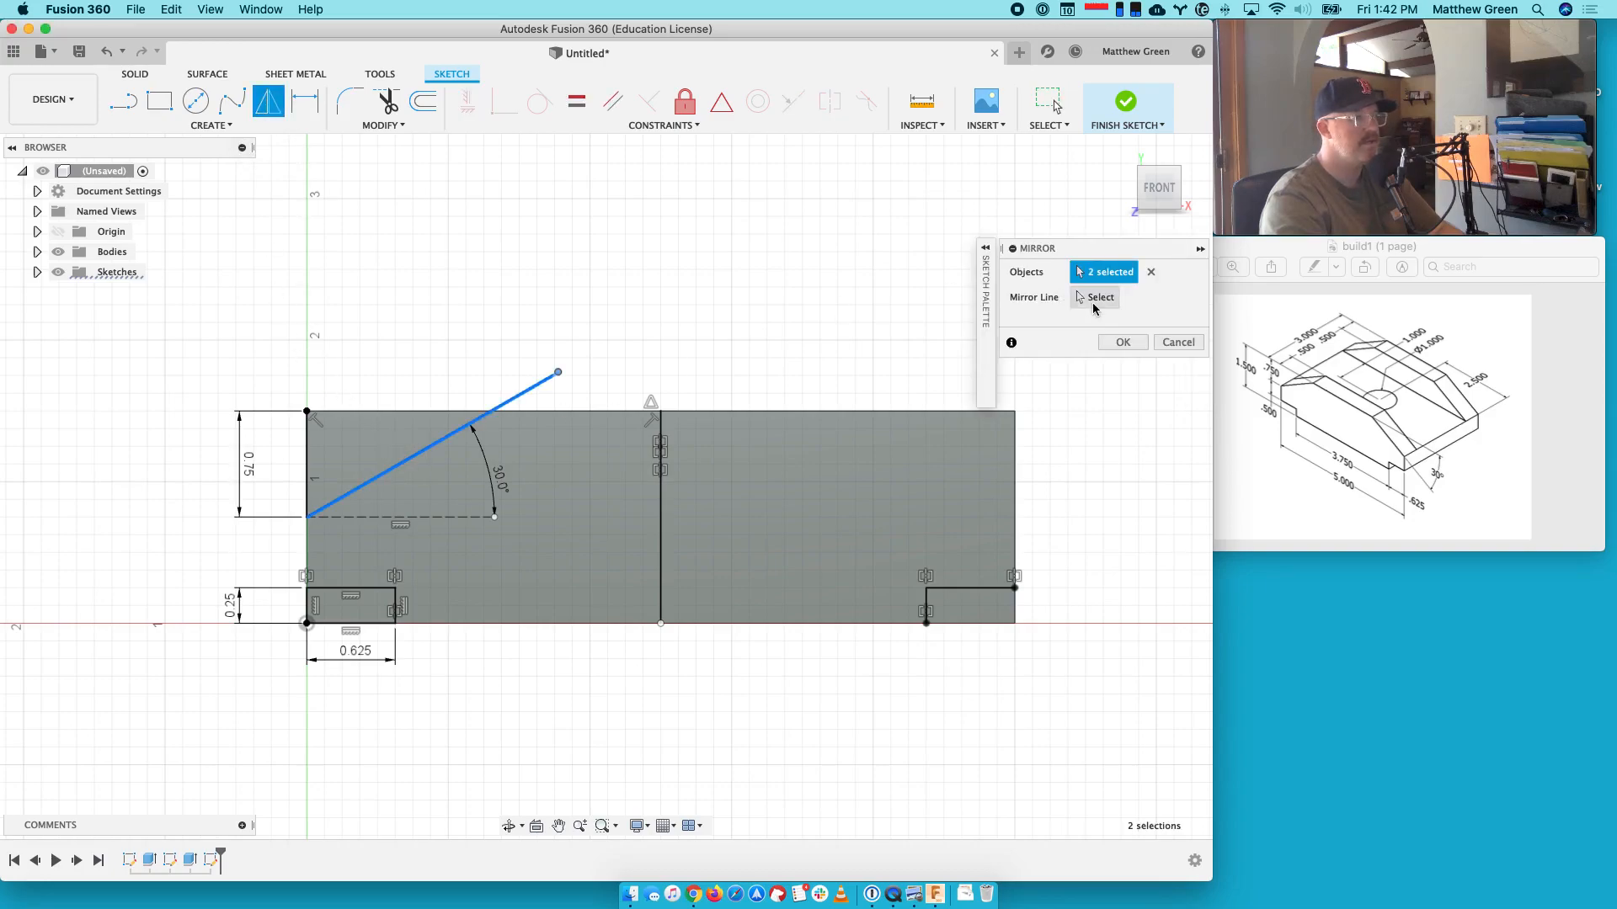
pyautogui.click(662, 521)
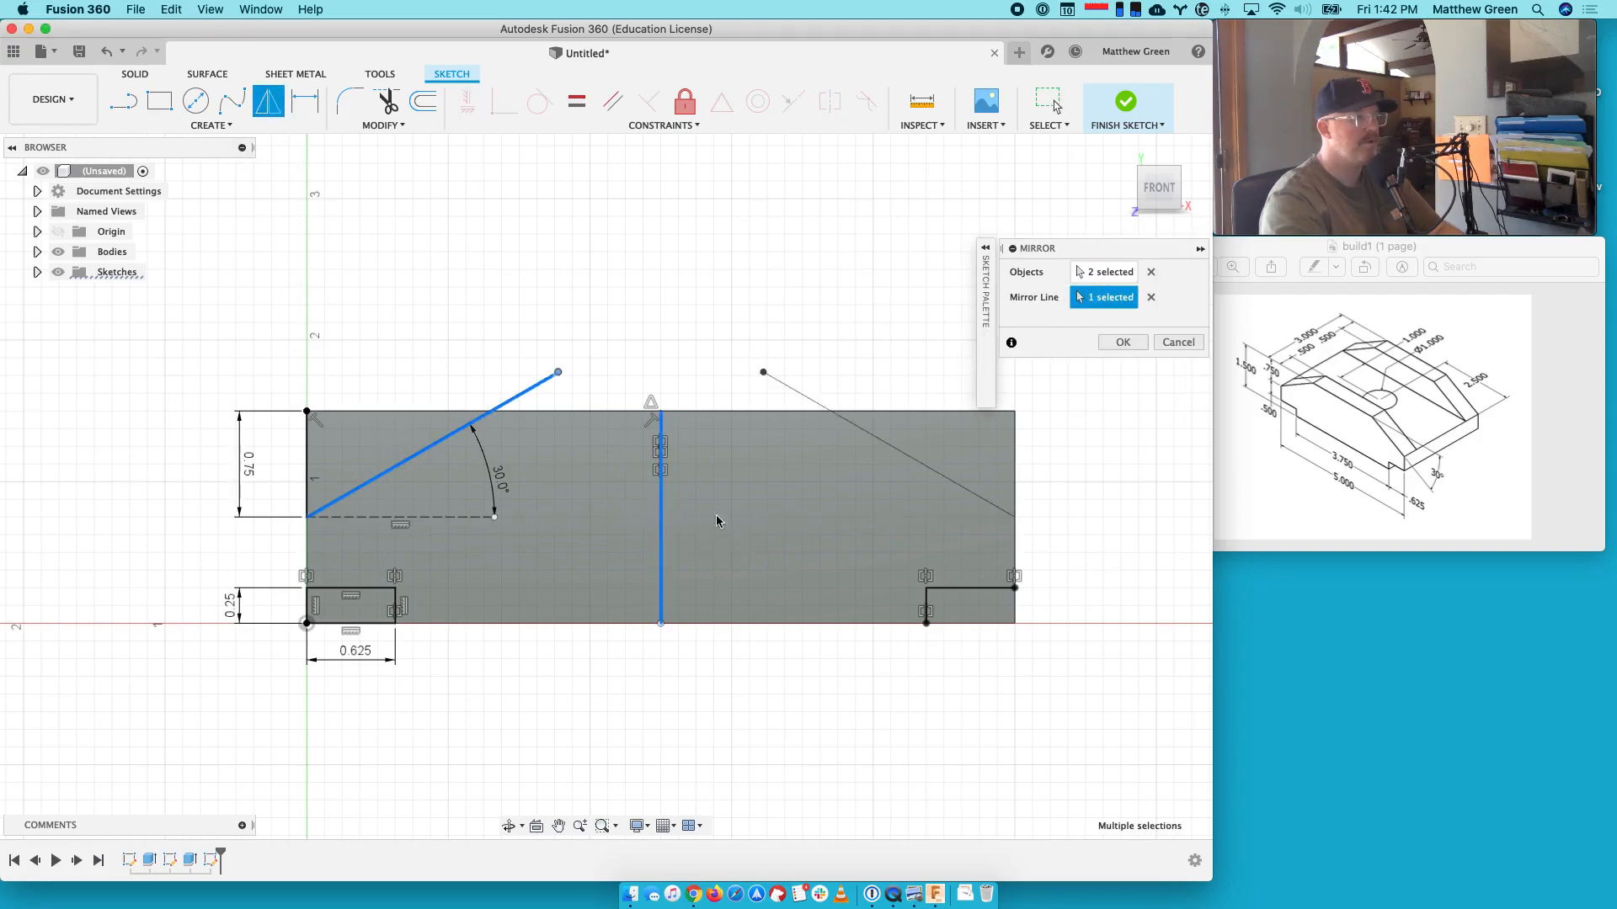
pyautogui.click(1143, 340)
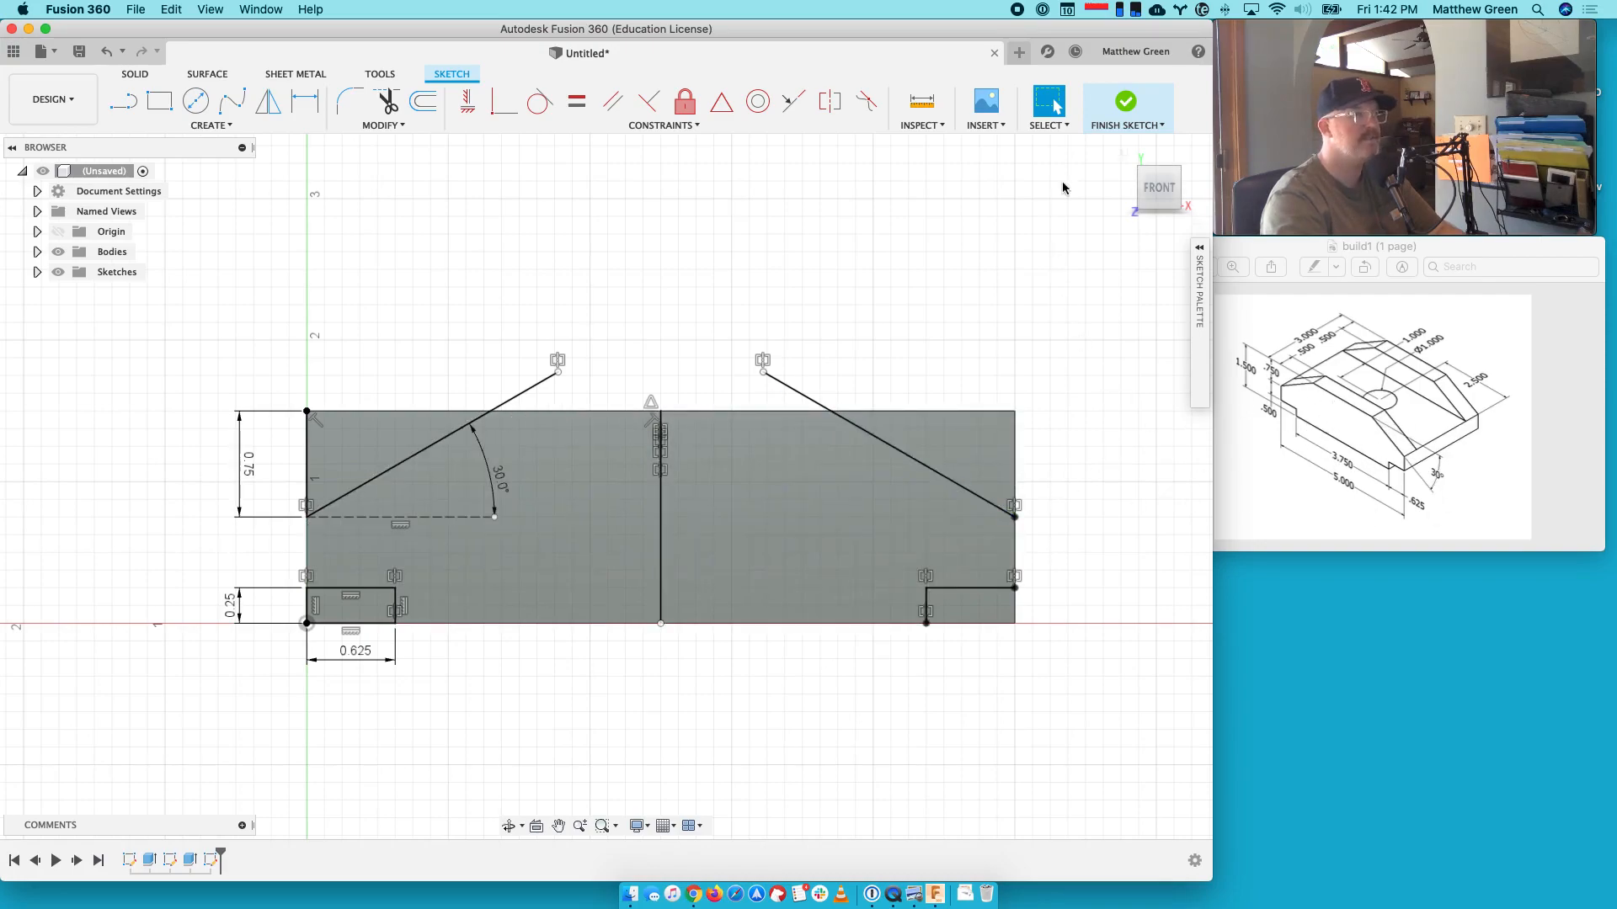
pyautogui.click(1117, 105)
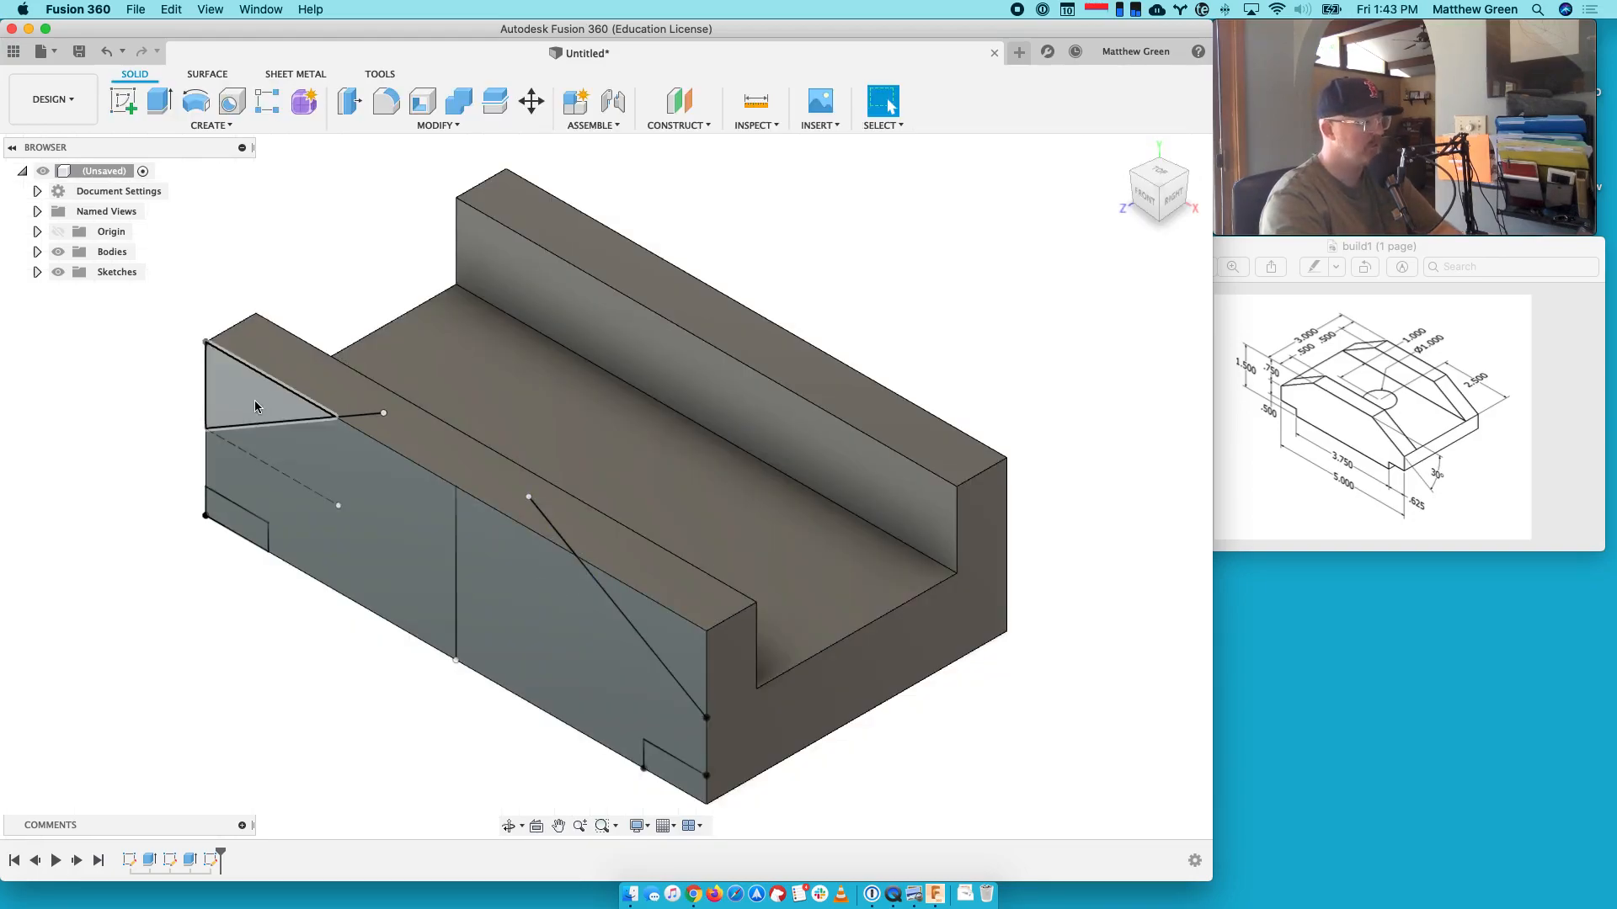
# Cut the two upper corner triangles and both bottom notch profiles through the block's full width with one extrusion
pyautogui.click(255, 403)
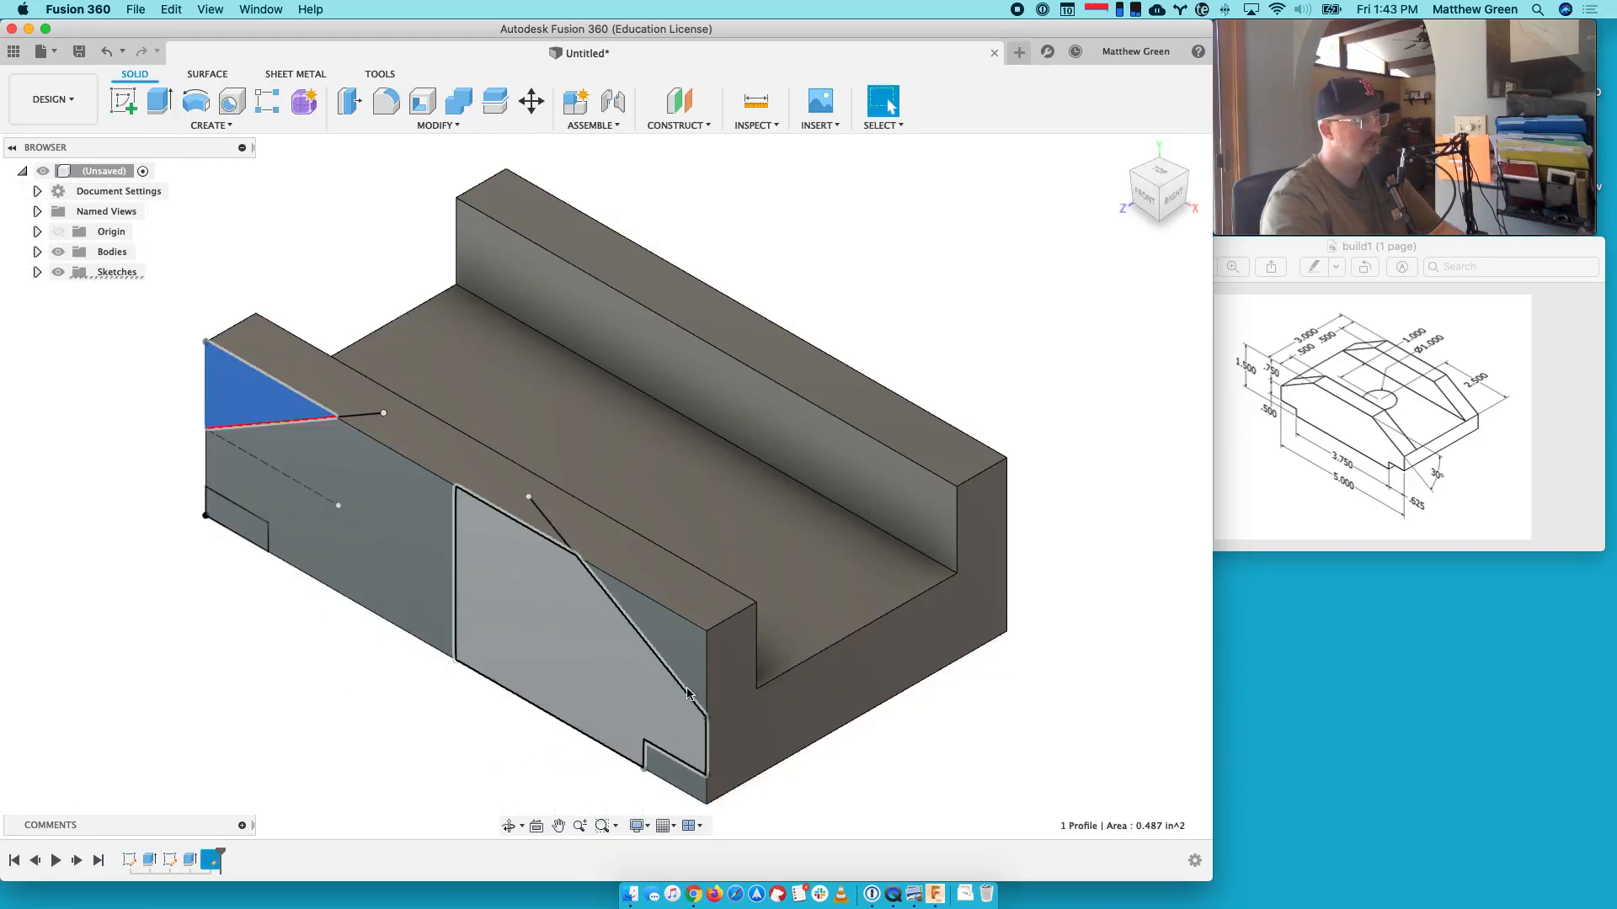
pyautogui.click(686, 641)
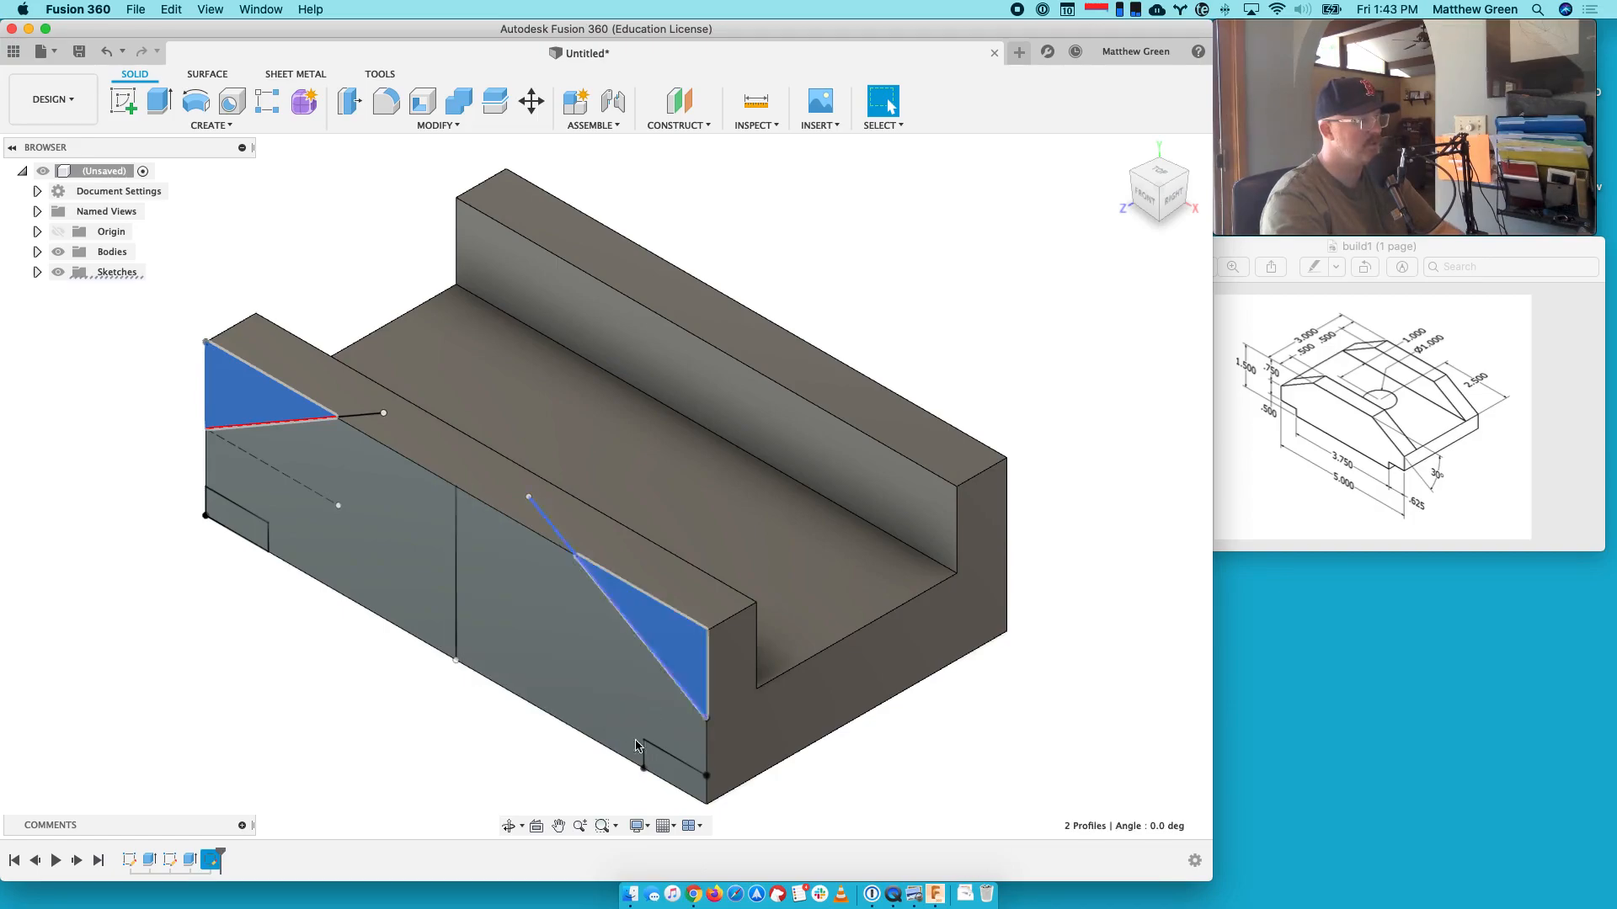
pyautogui.click(686, 784)
pyautogui.click(216, 524)
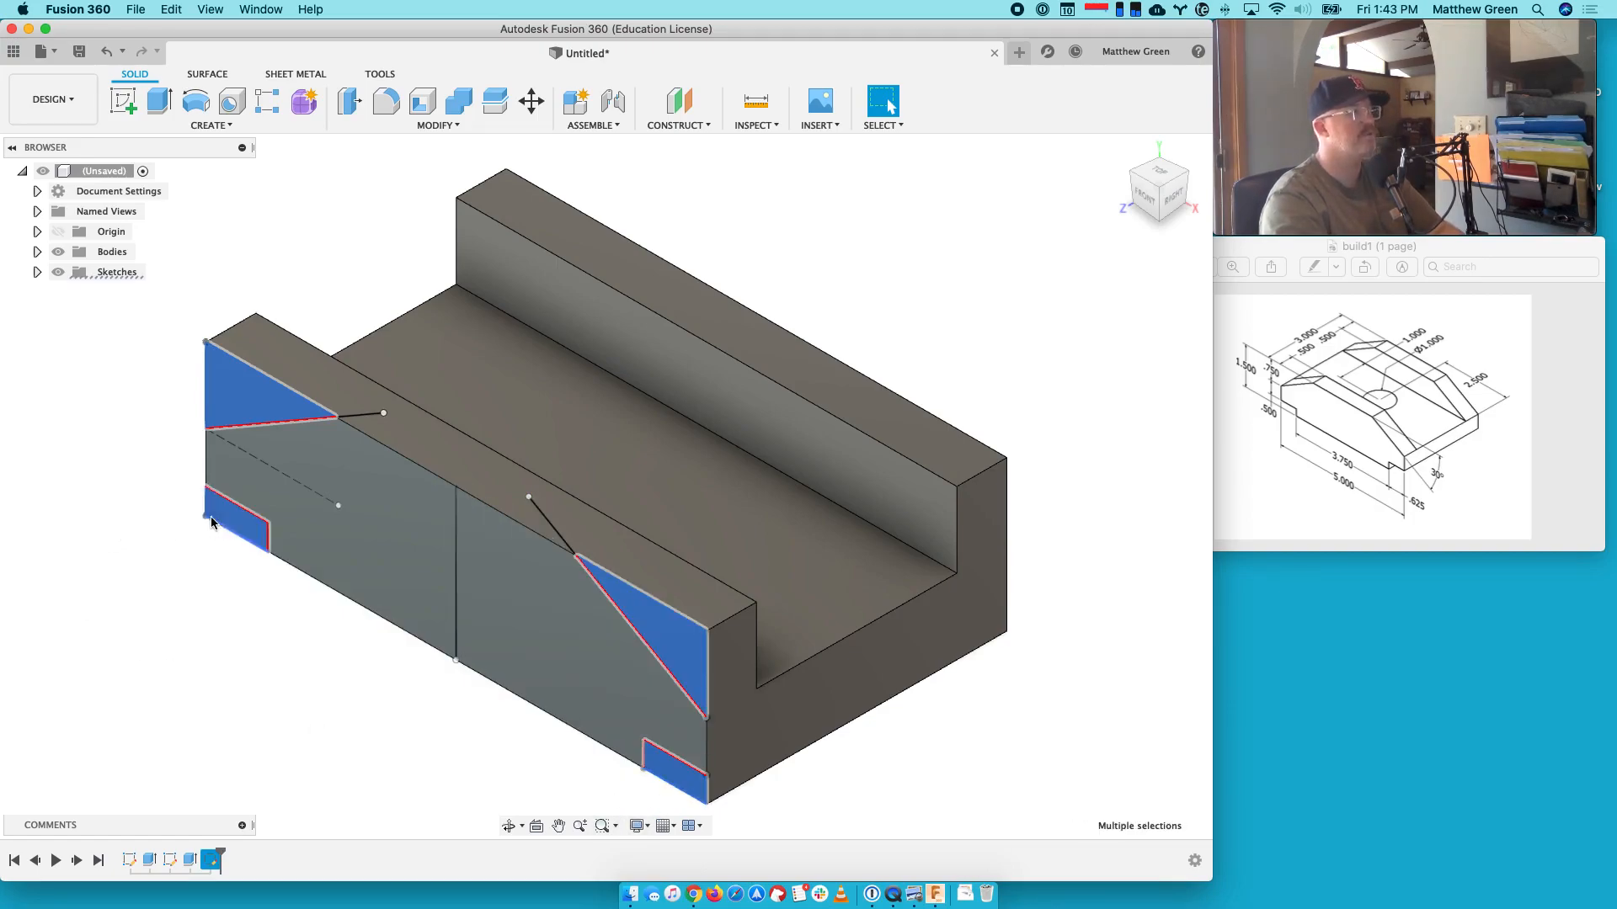
pyautogui.click(159, 101)
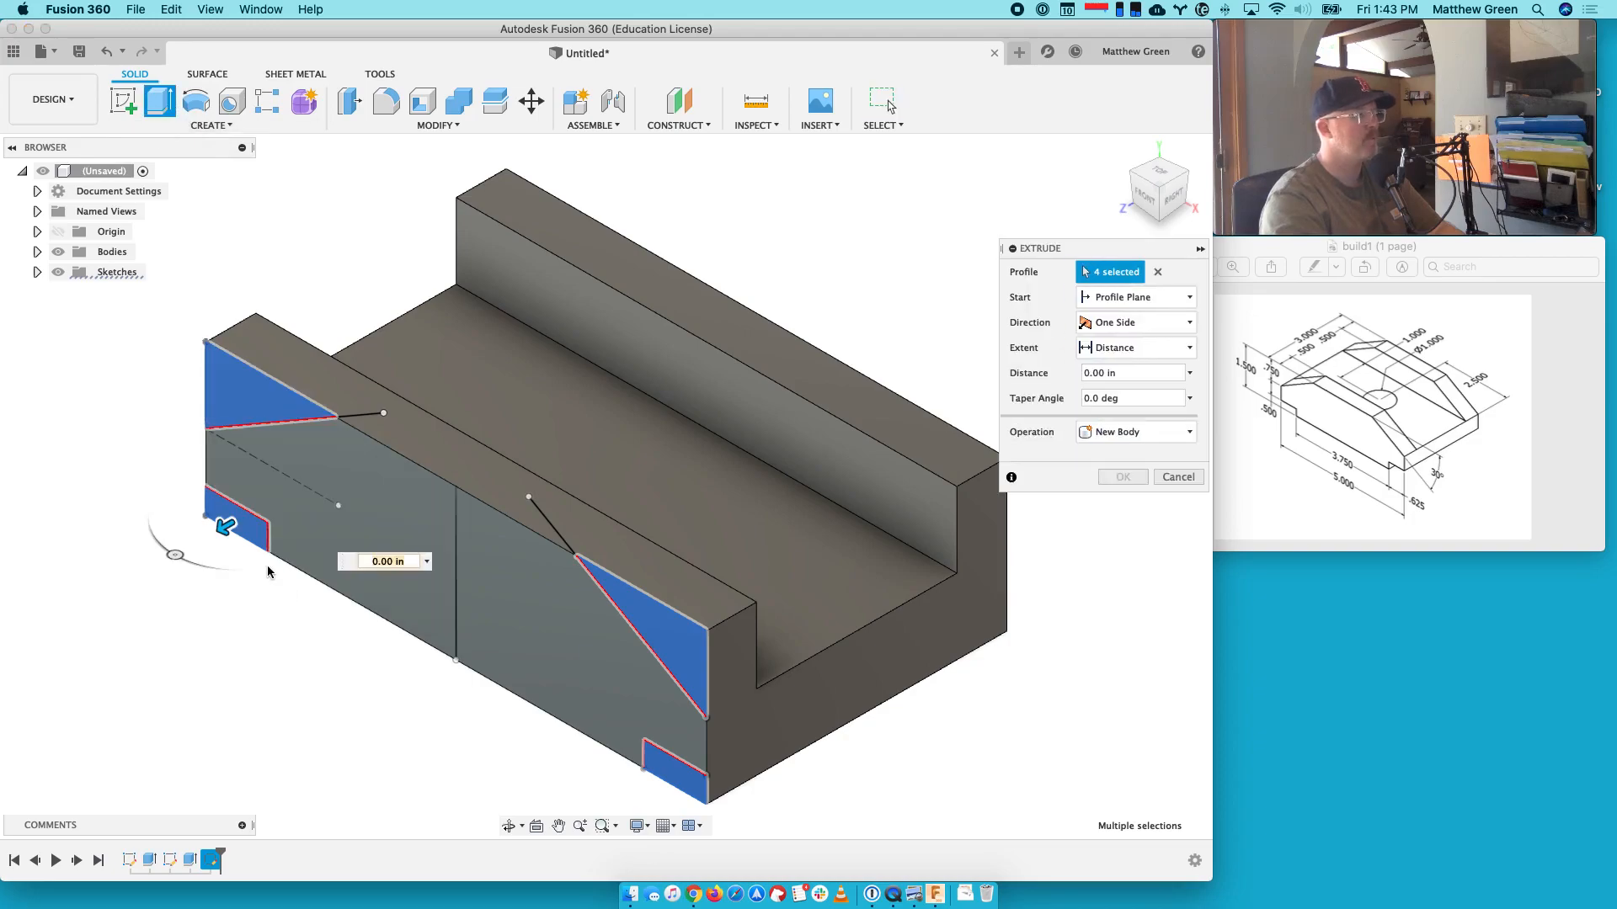
pyautogui.moveTo(227, 529); pyautogui.dragTo(709, 246)
pyautogui.click(1123, 503)
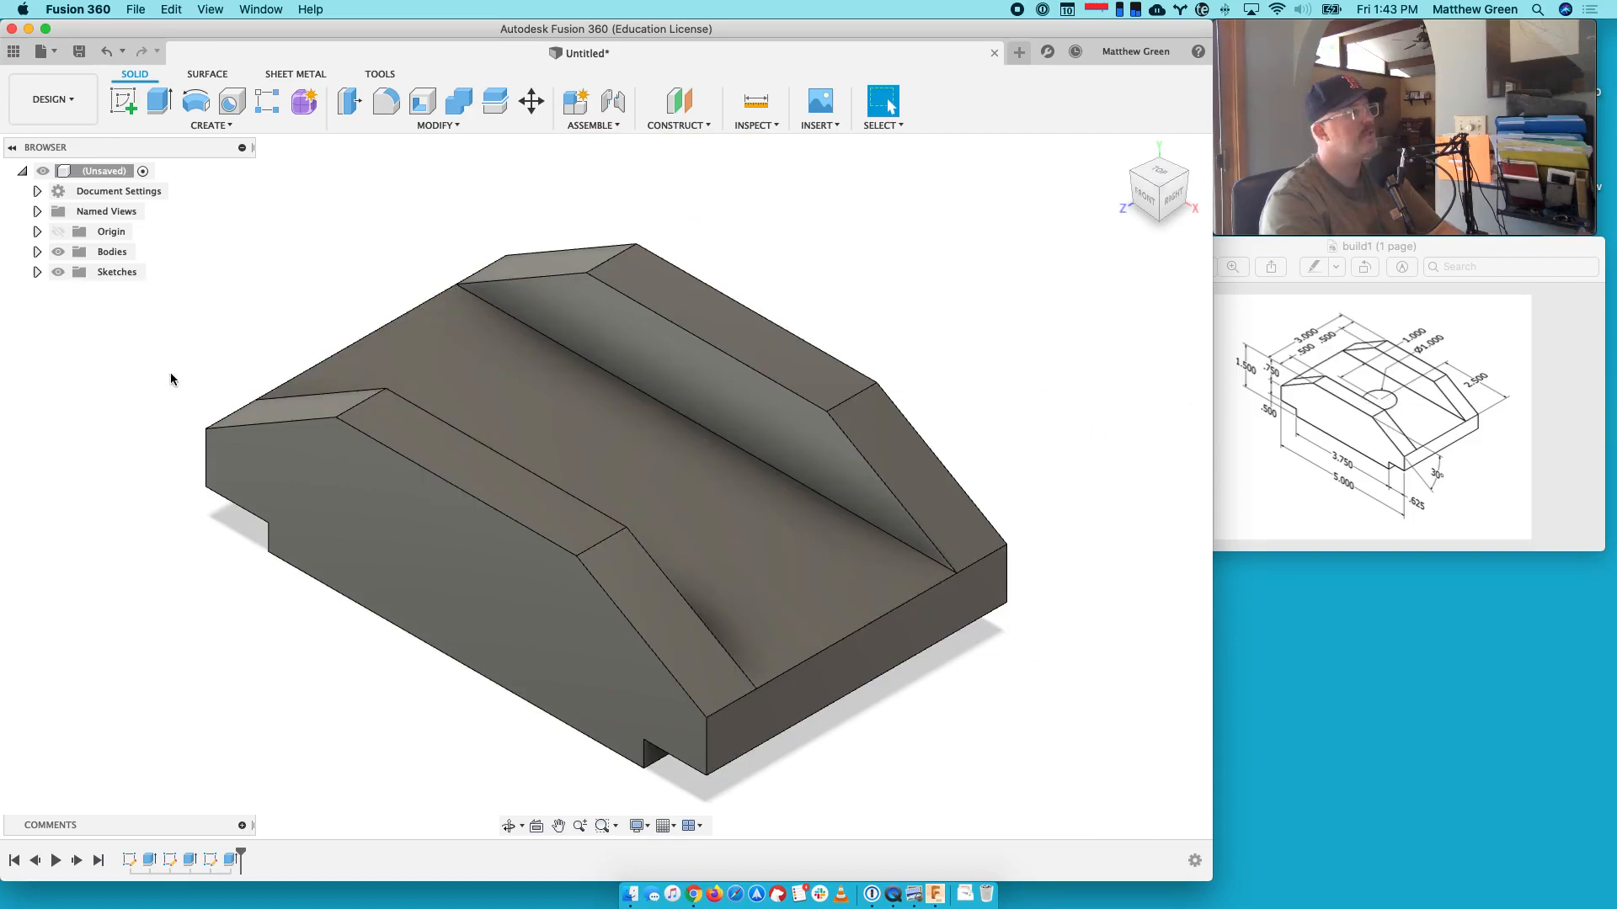
# Start a sketch on the channel floor and draw a 2.5 by 1 in rectangle from the floor's upper right corner toward its centre
pyautogui.click(123, 101)
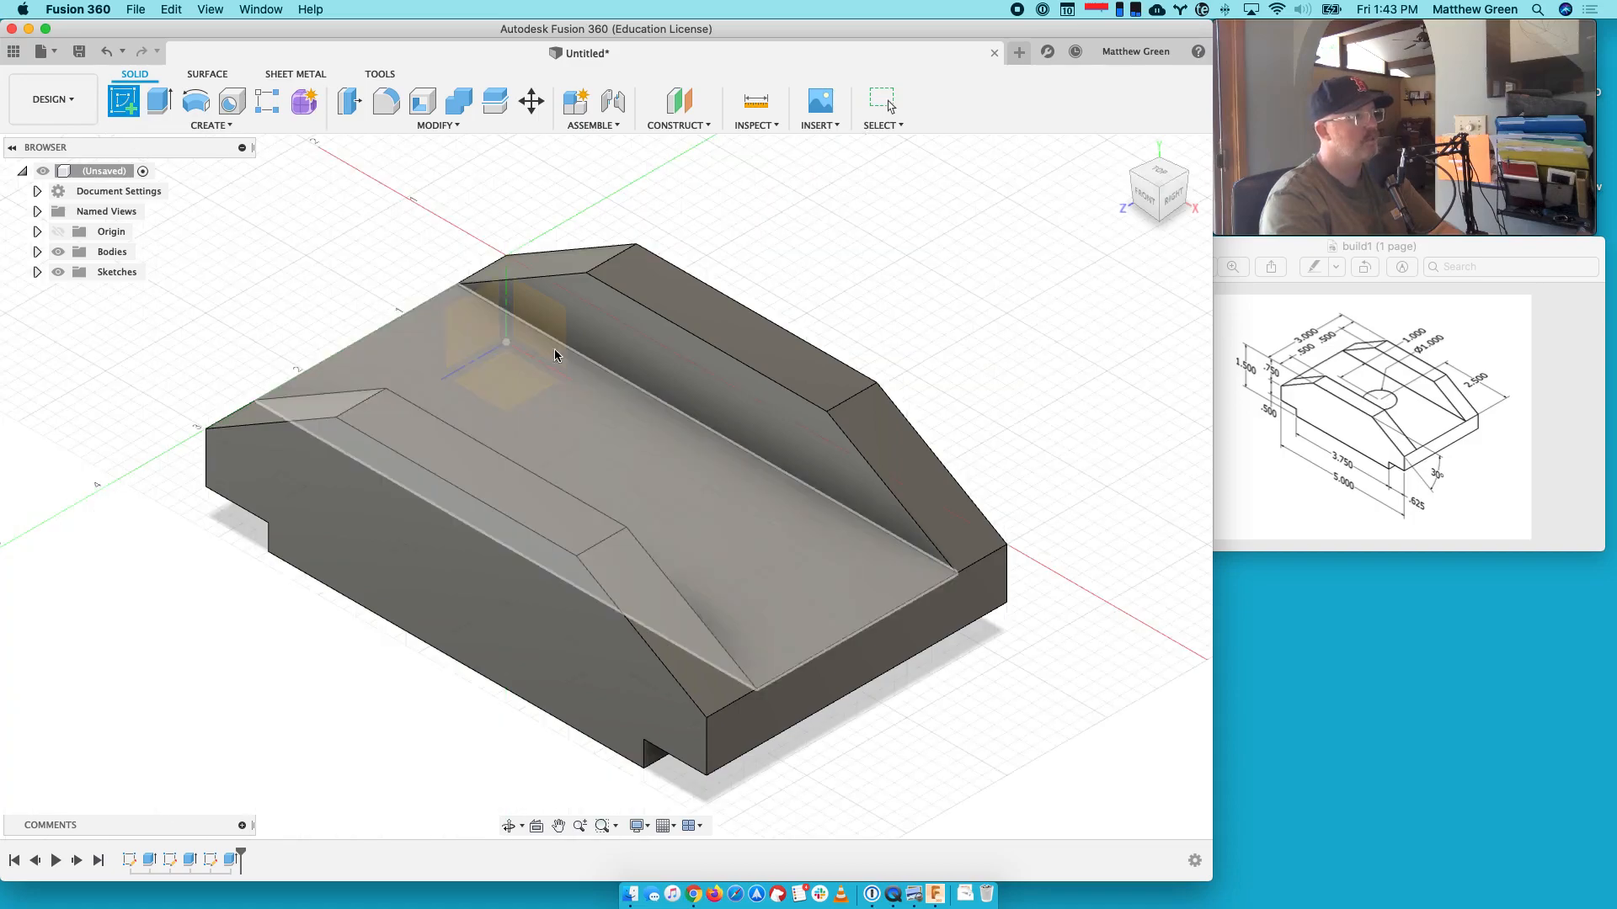
pyautogui.click(583, 444)
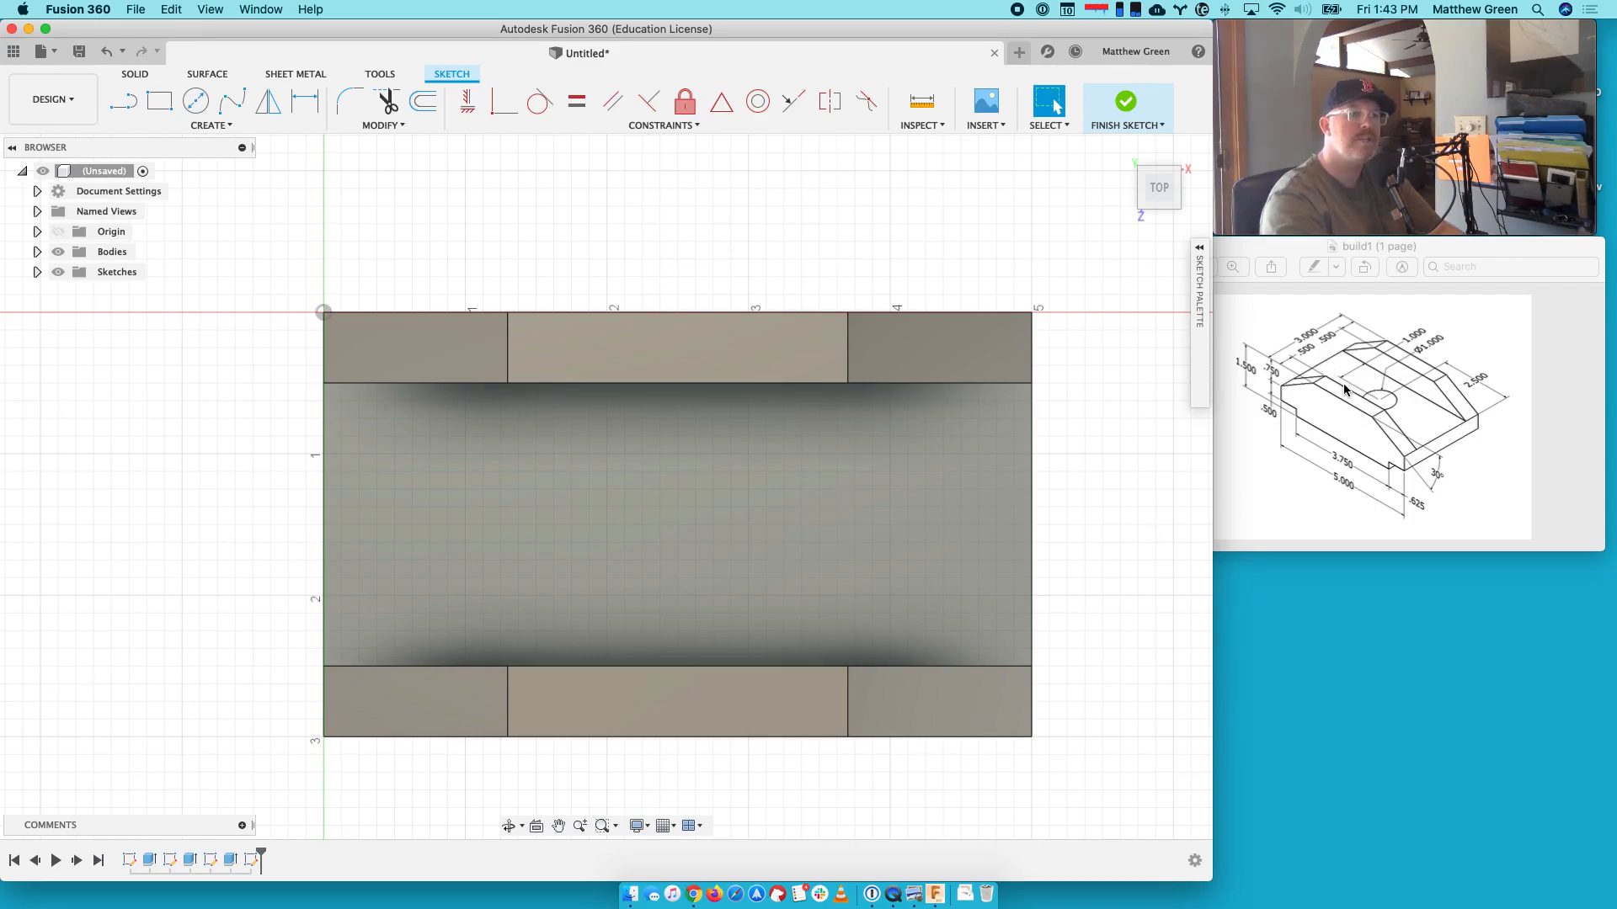
pyautogui.click(159, 101)
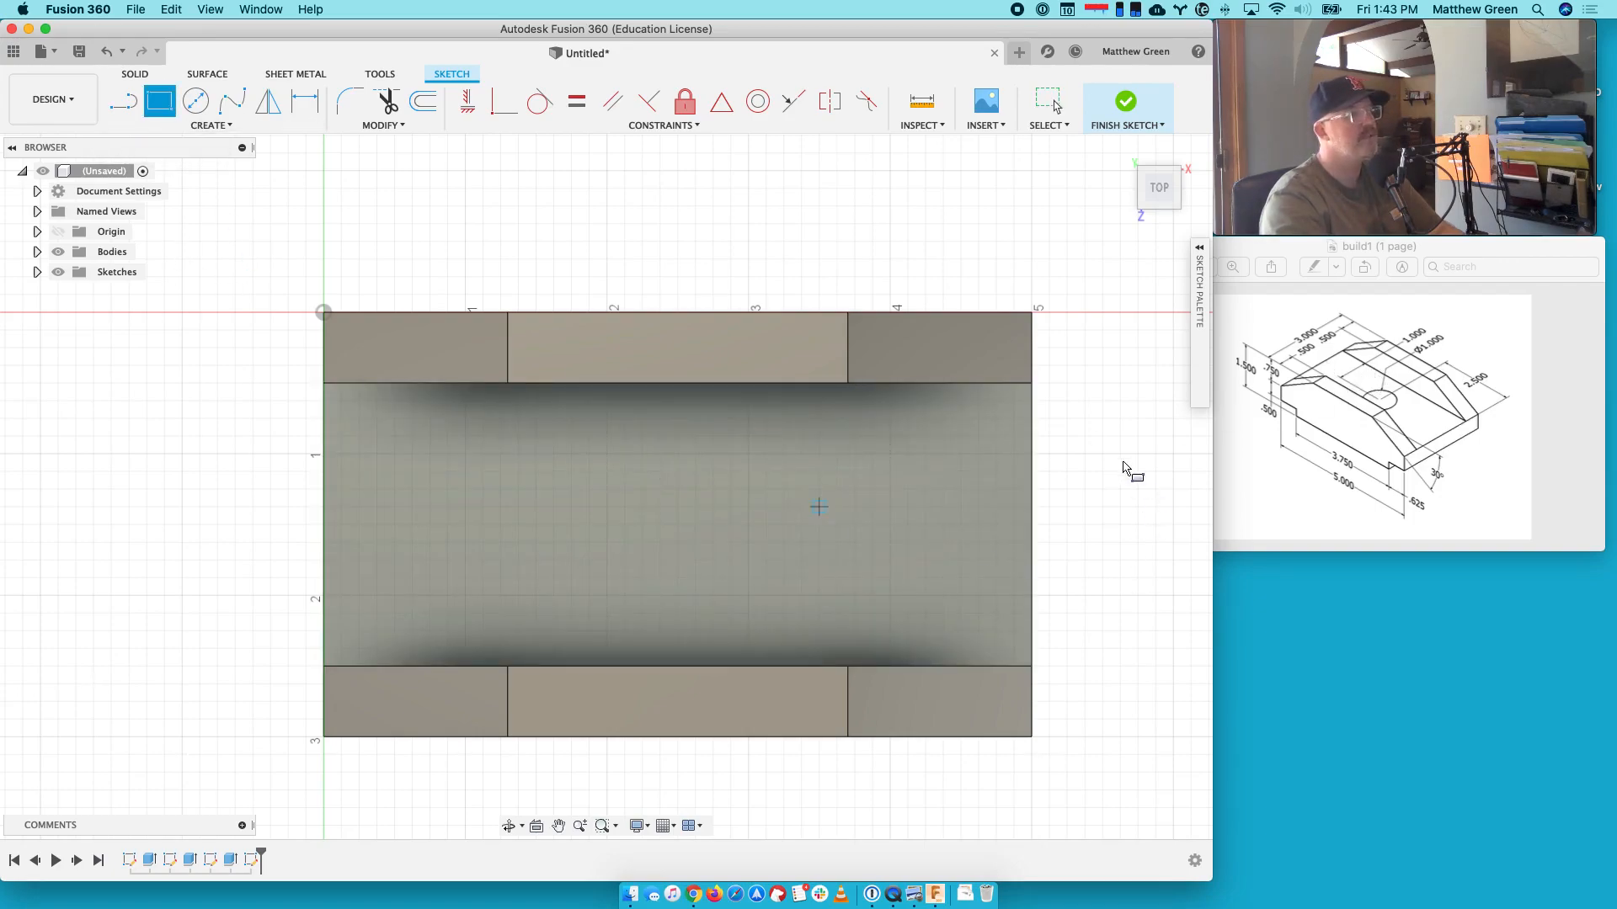
pyautogui.click(1032, 384)
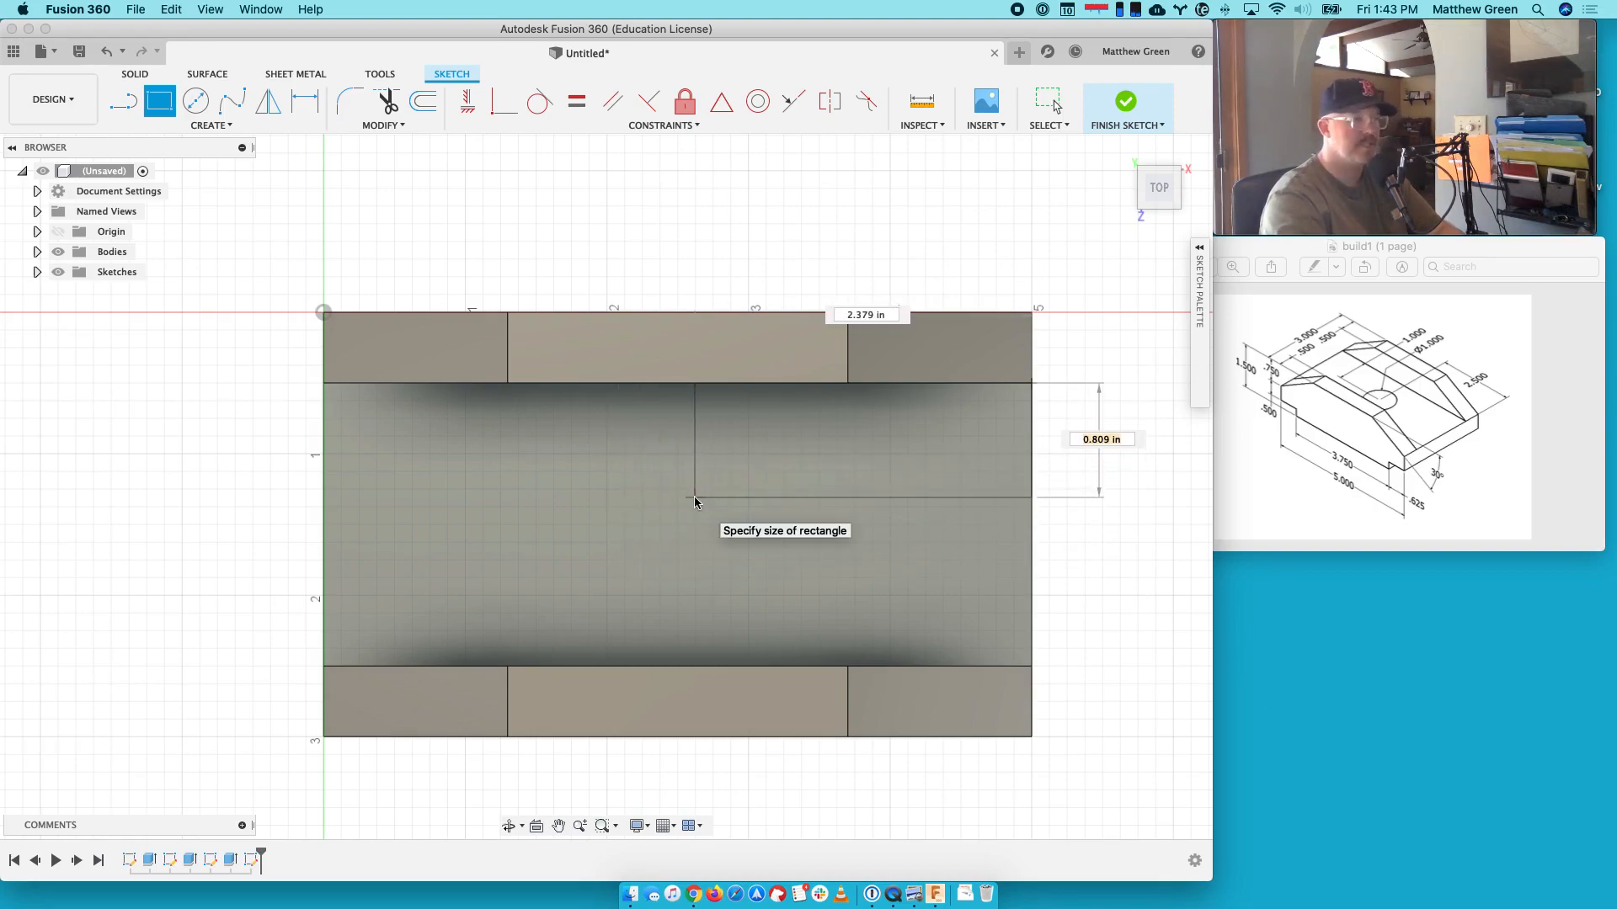
pyautogui.press('Tab')
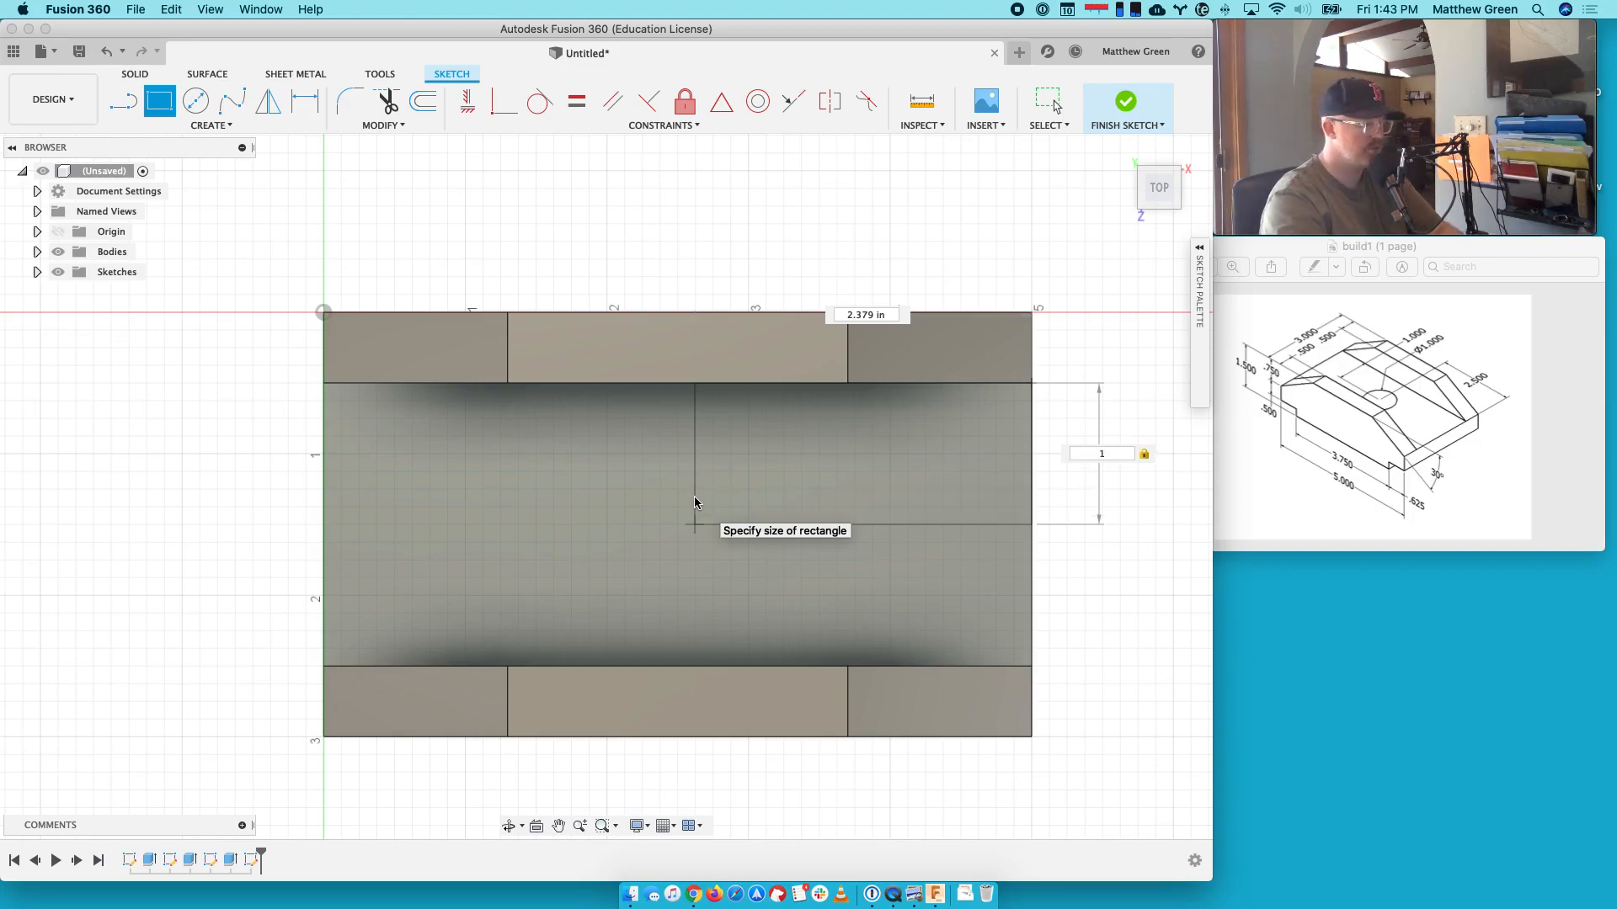
pyautogui.write('2.5')
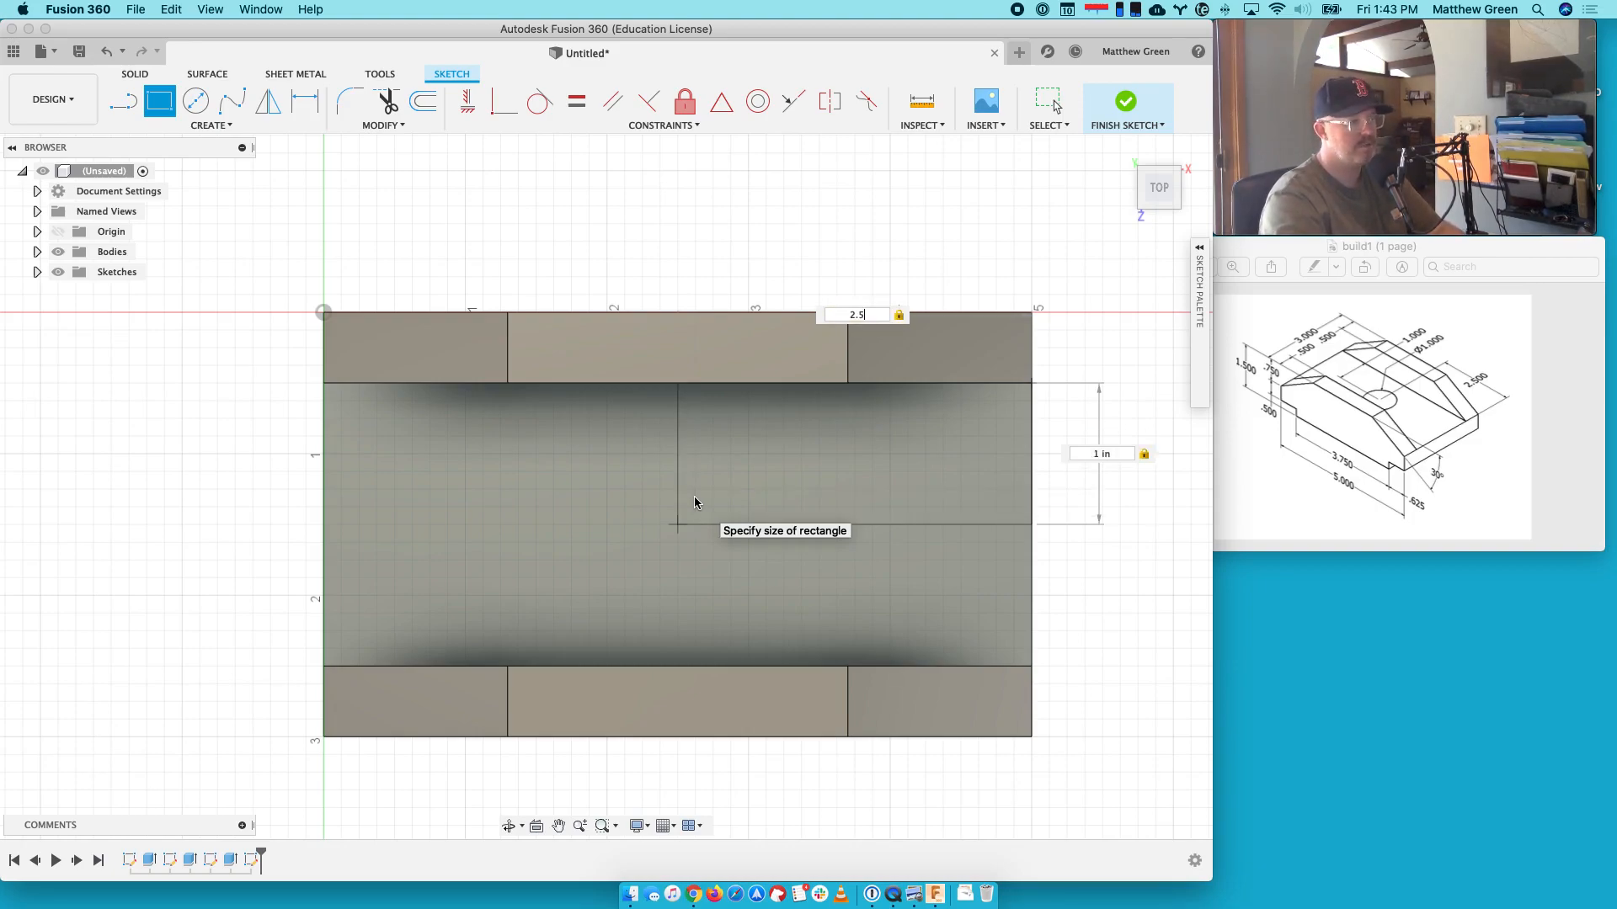
pyautogui.press('Return')
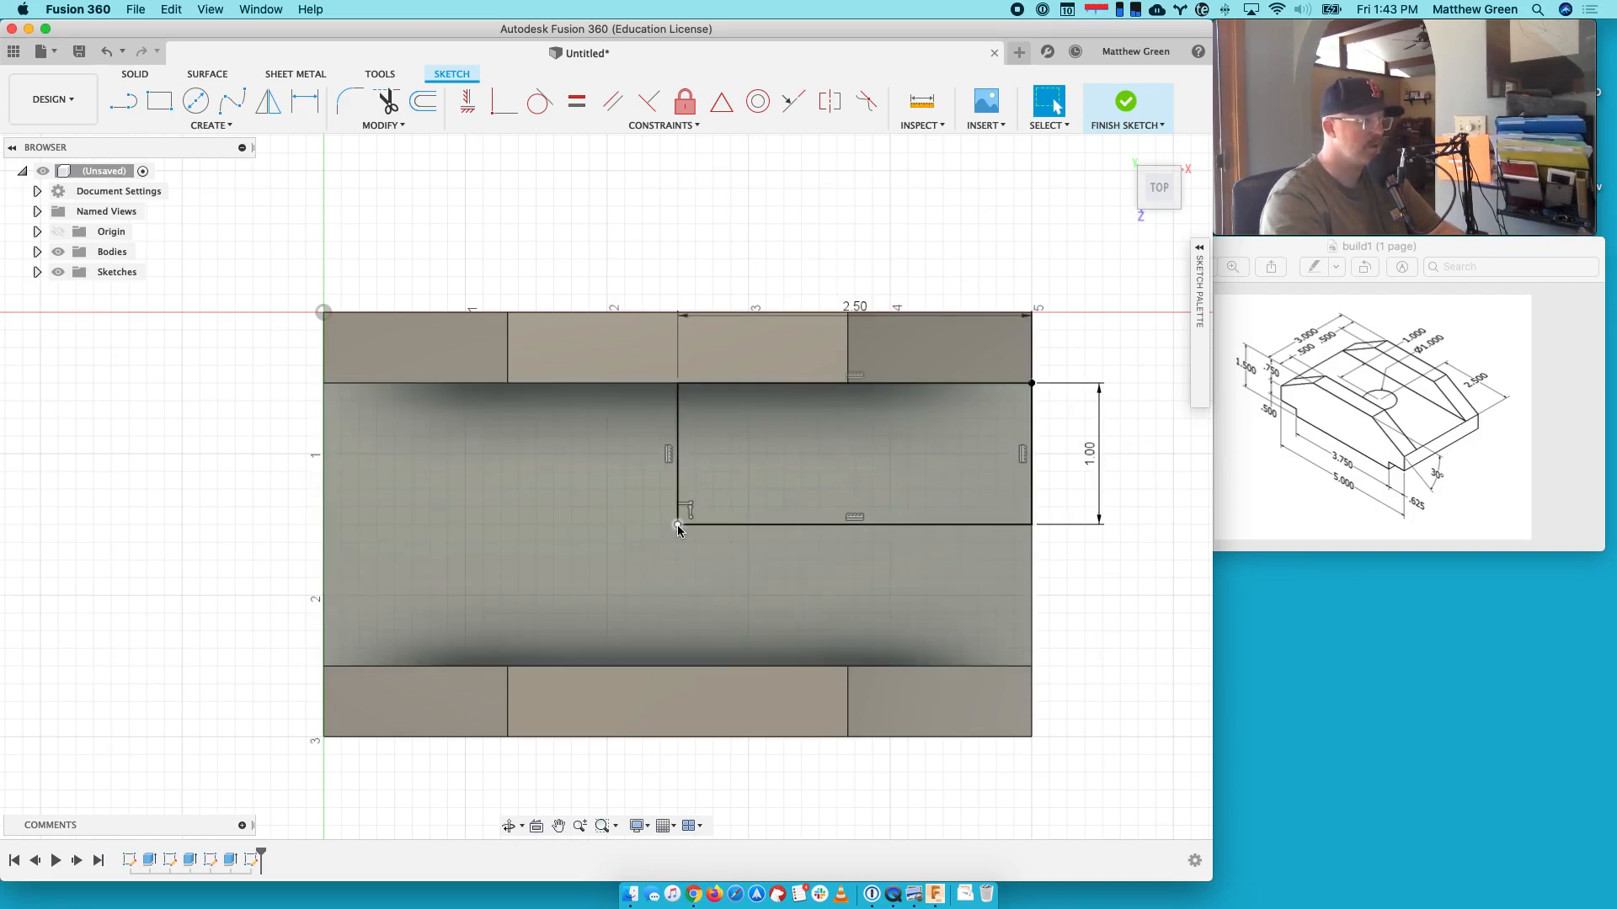
# Sketch a 1 in diameter circle centred on the rectangle's inner corner and finish the sketch
pyautogui.press('c')
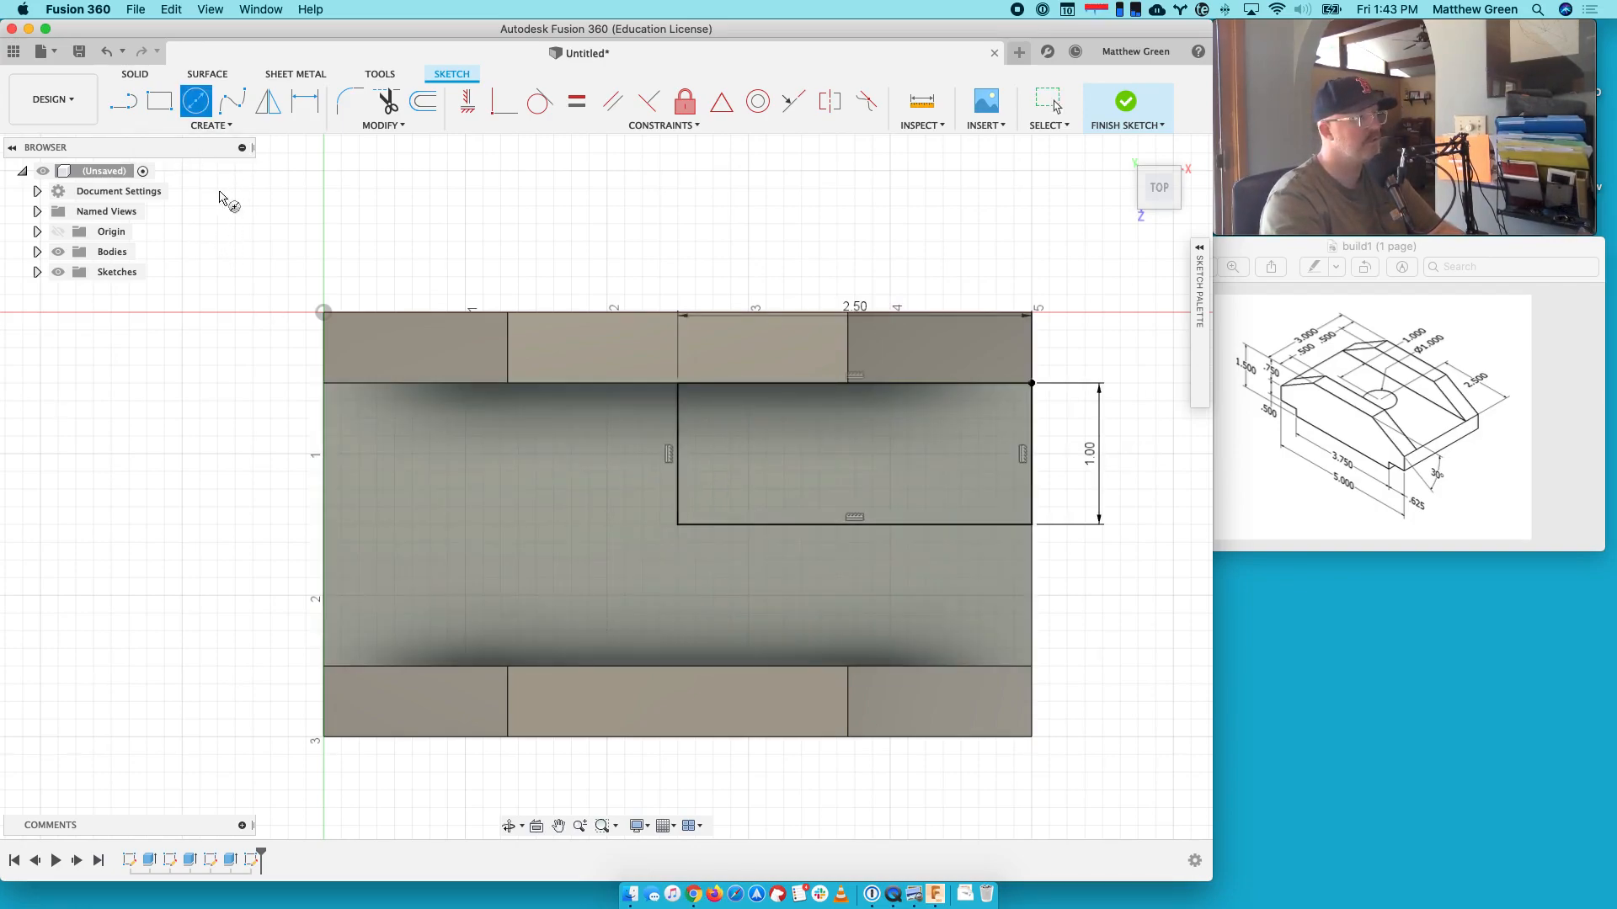
pyautogui.click(678, 525)
pyautogui.write('1')
pyautogui.press('Return')
pyautogui.press('Escape')
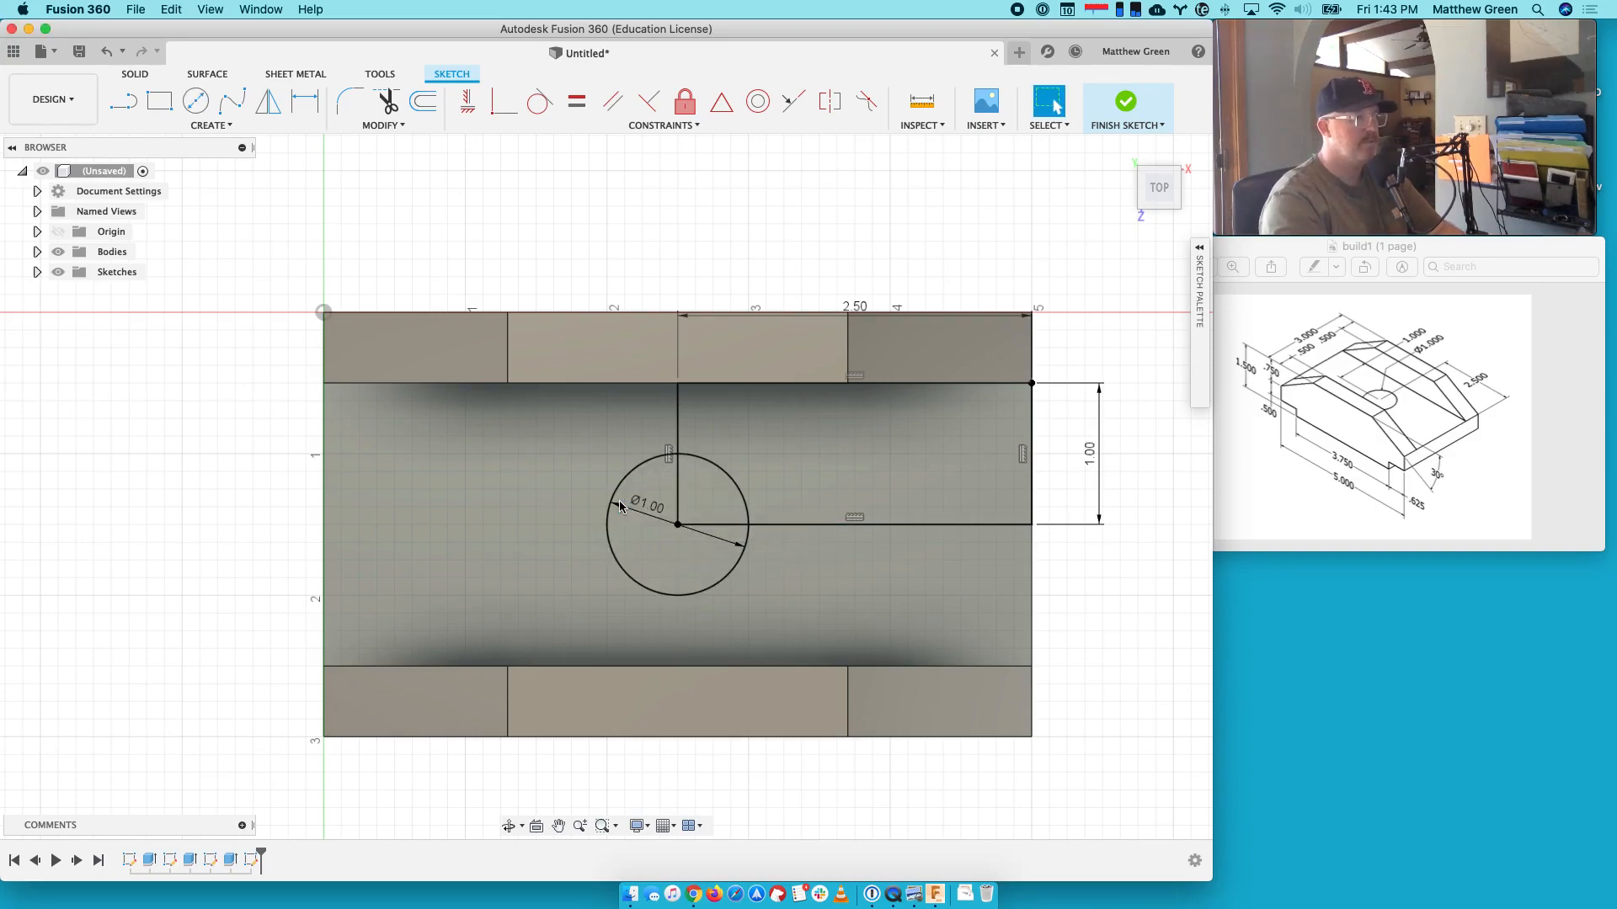
pyautogui.click(1108, 118)
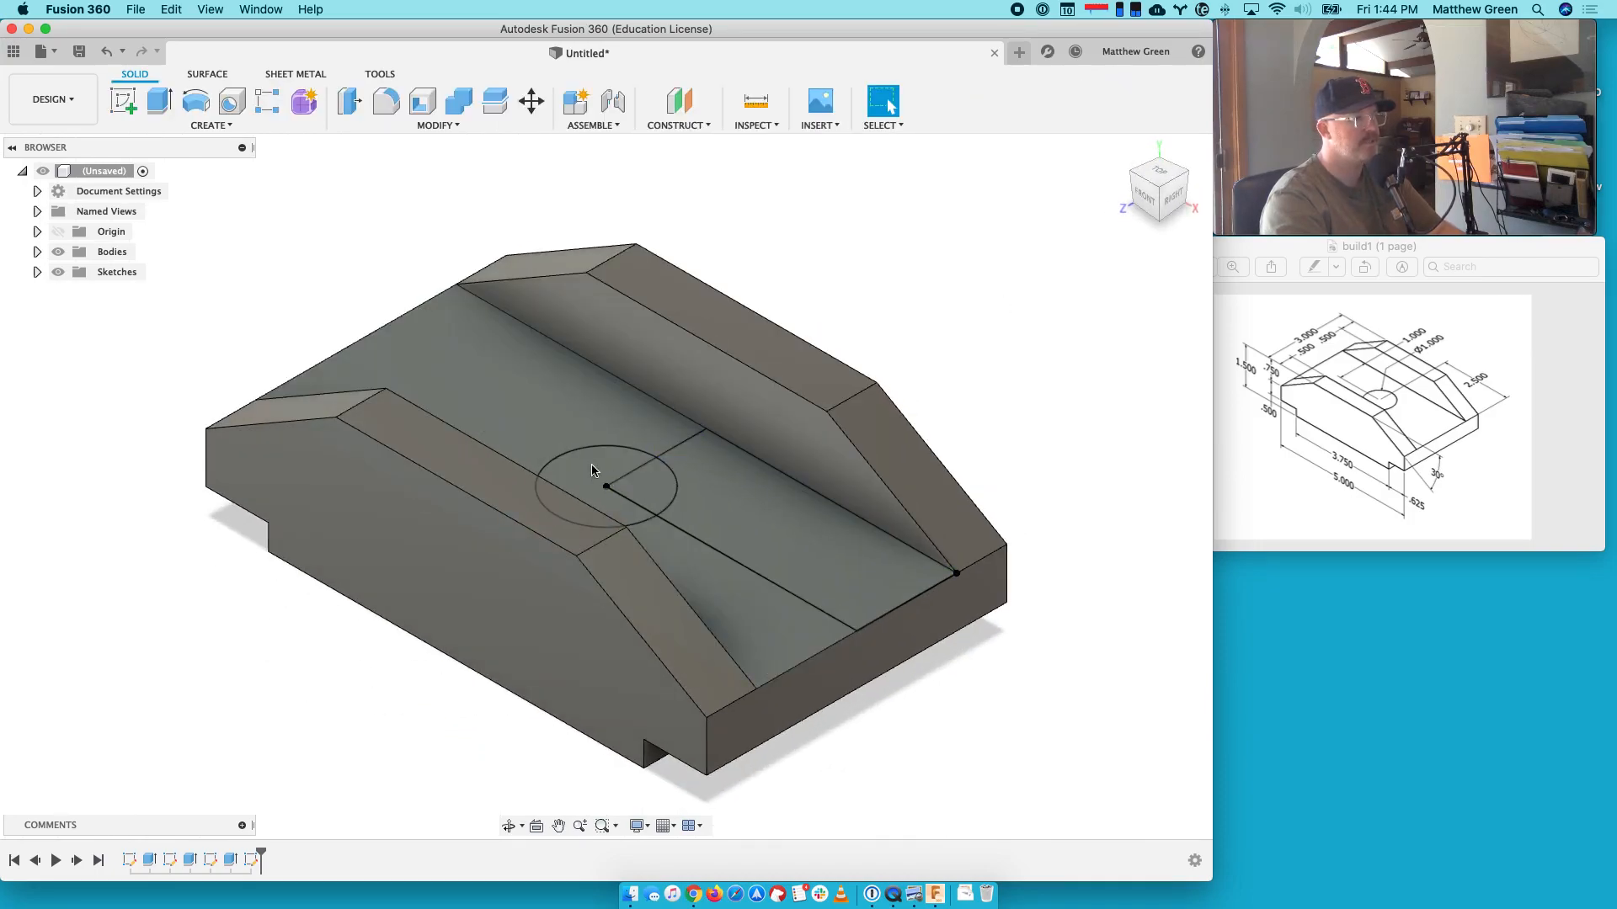
# Reopen the circle's sketch, trim the rectangle lines inside the circle, and finish the sketch
pyautogui.click(37, 272)
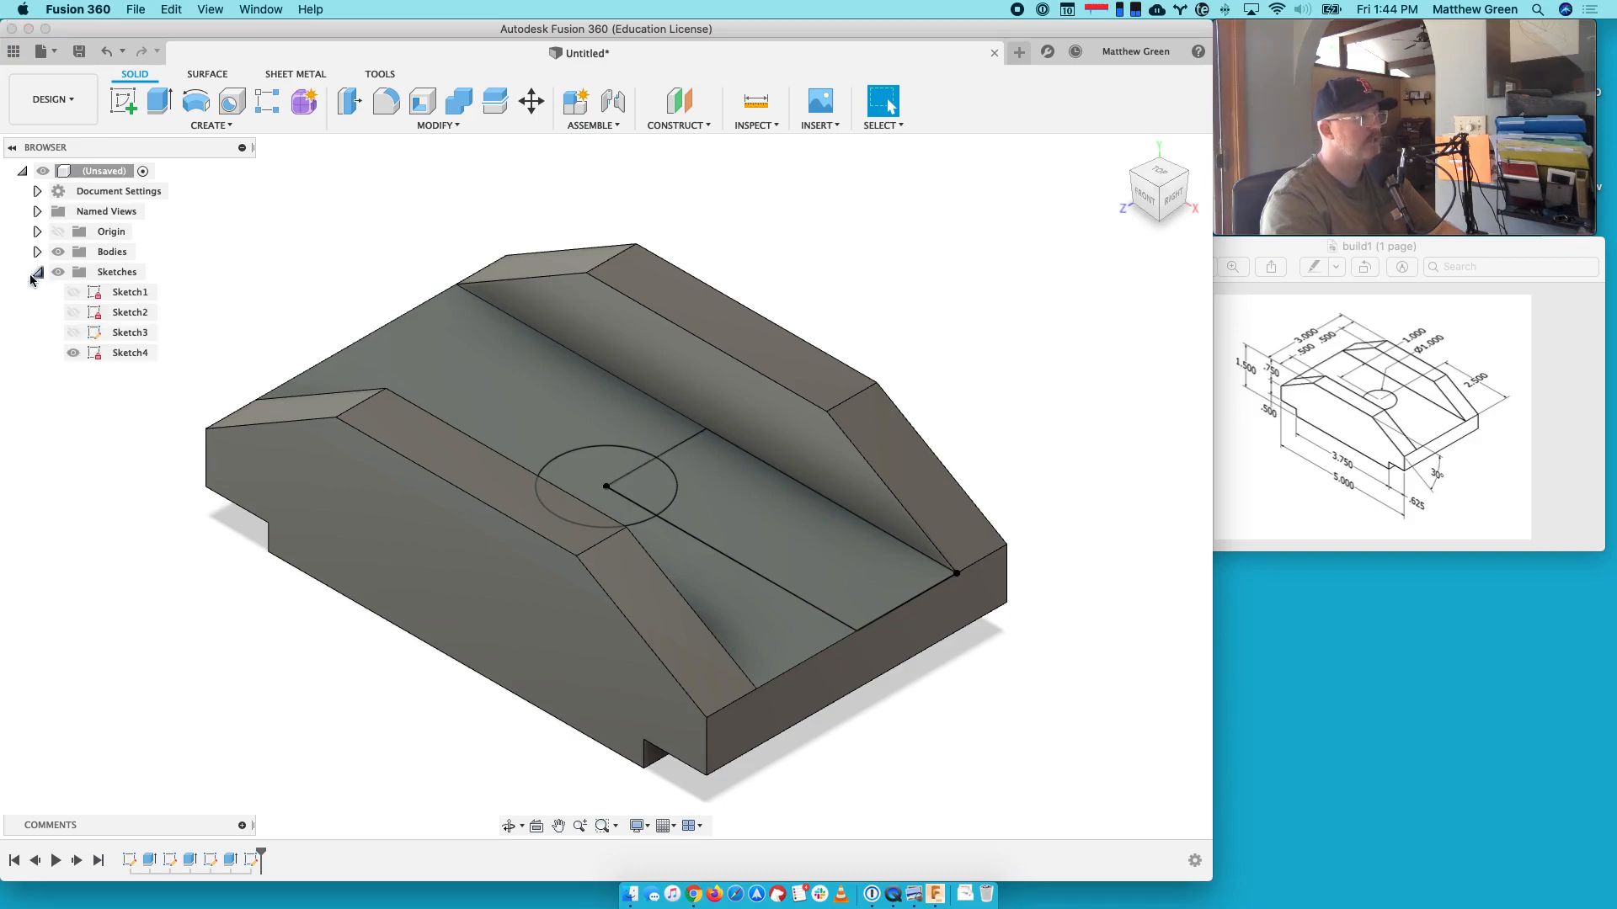
pyautogui.doubleClick(128, 353)
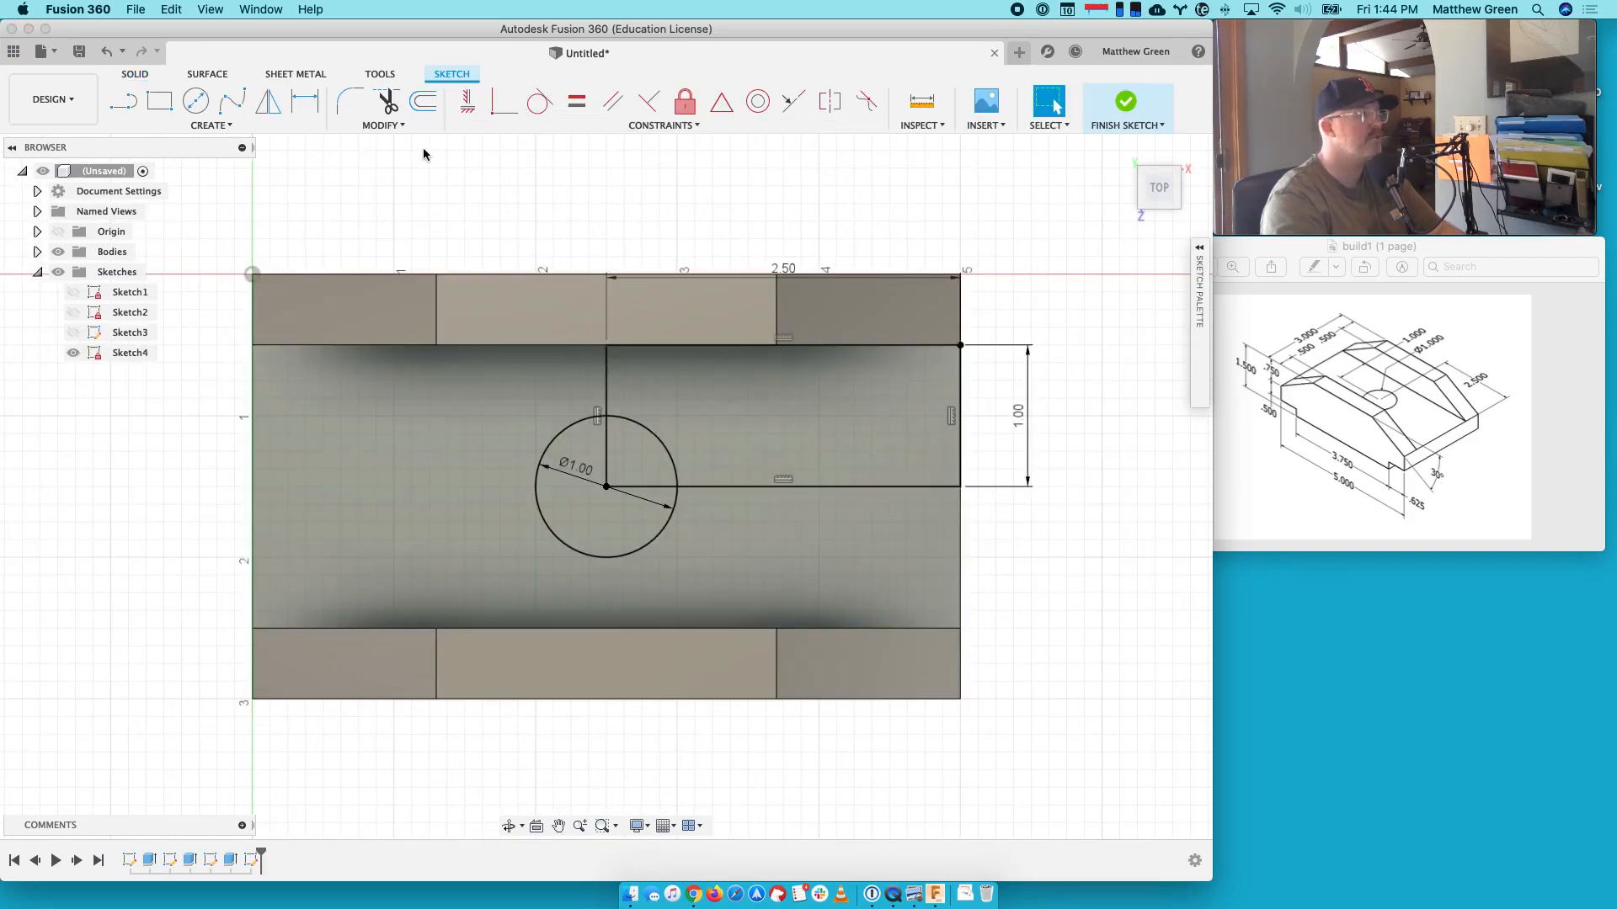
pyautogui.click(389, 104)
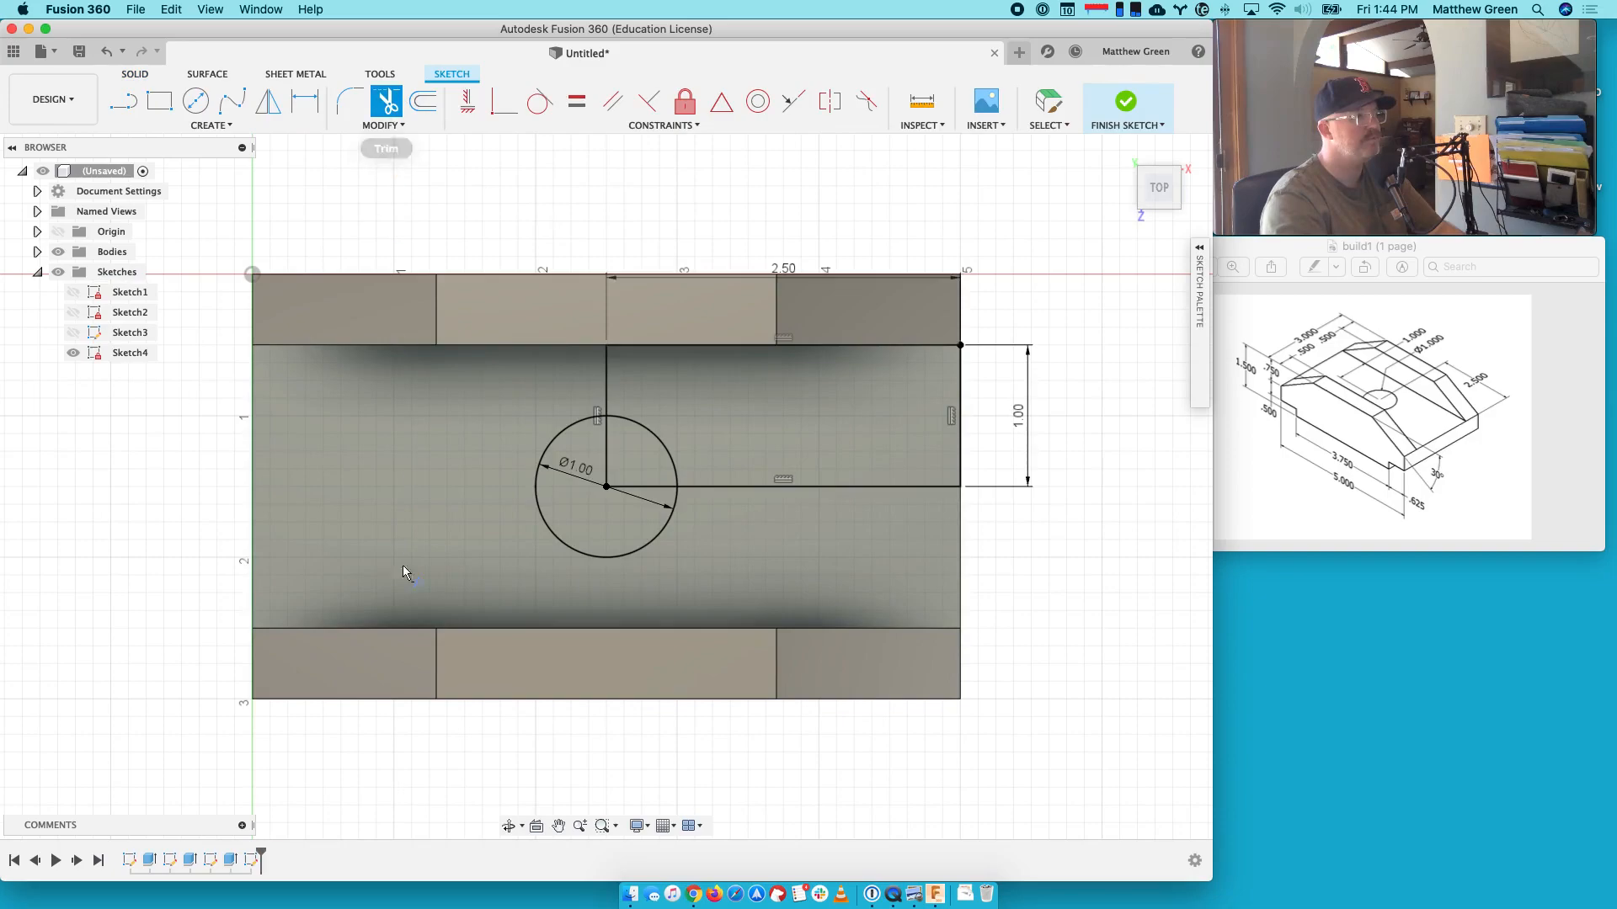
pyautogui.click(655, 486)
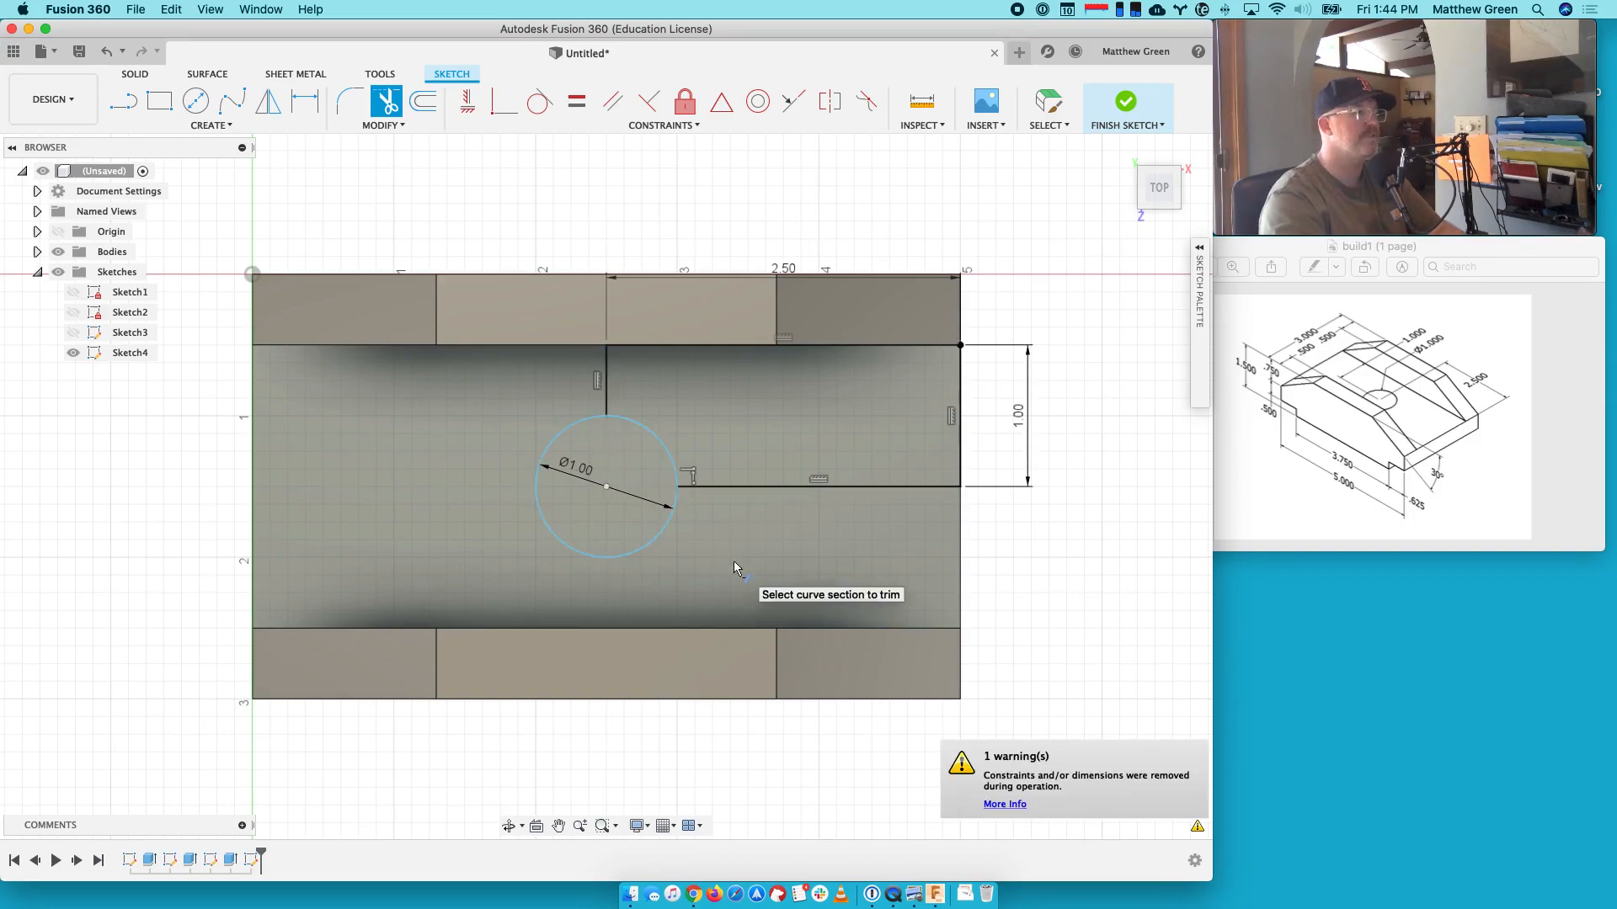
pyautogui.click(1126, 105)
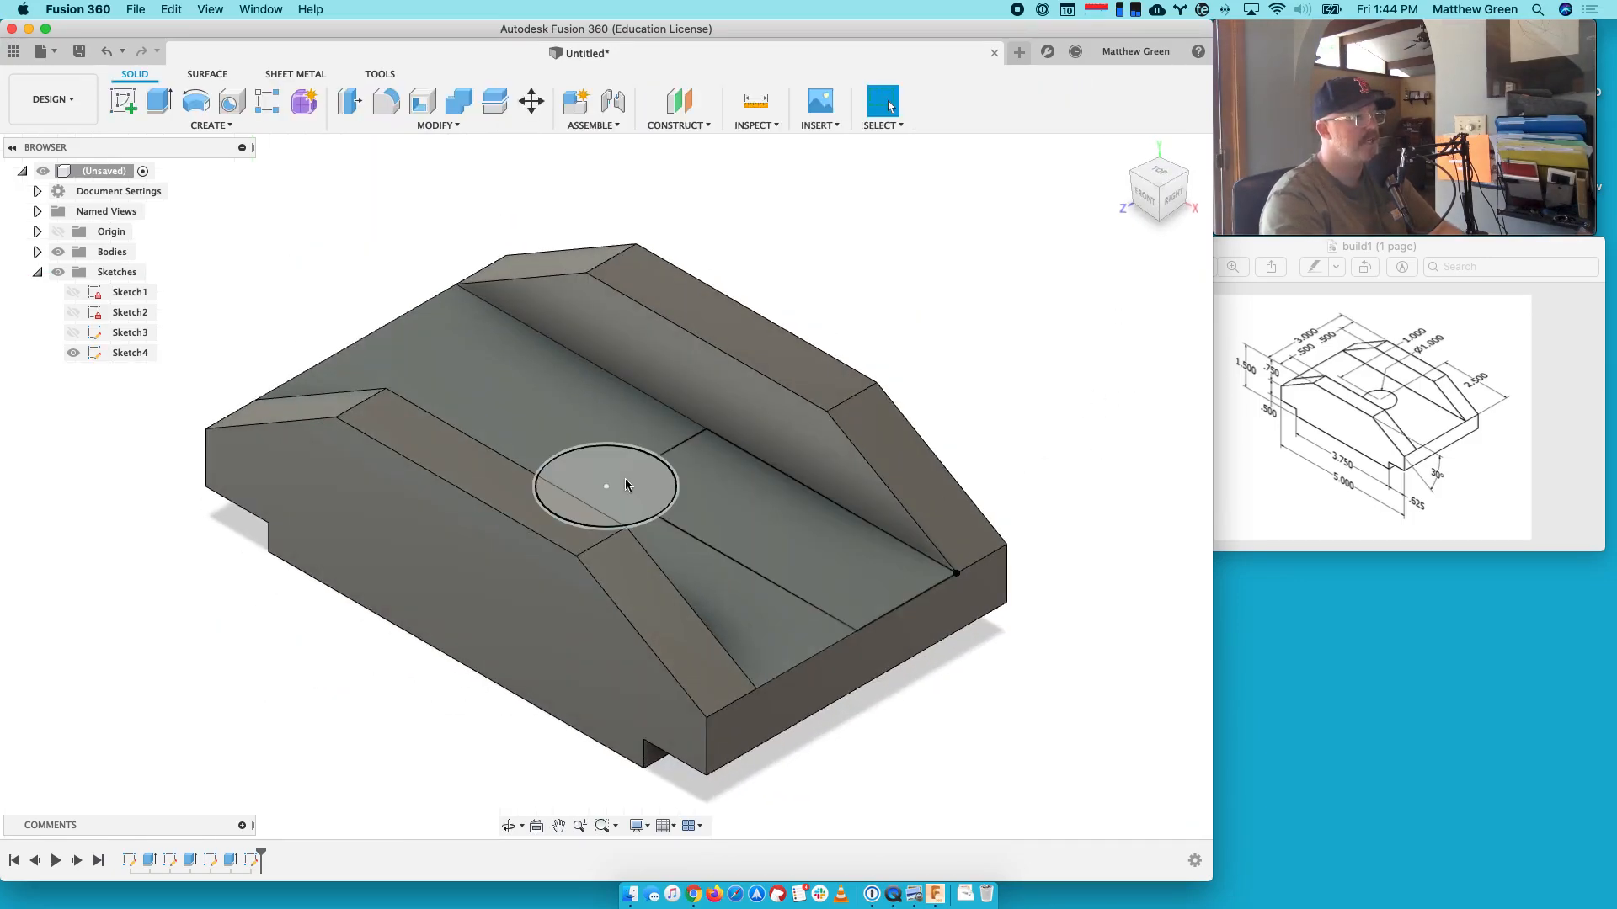
# Cut the circle down through the block with a -2.40 in extrusion and return to the home view
pyautogui.click(625, 485)
pyautogui.click(159, 102)
pyautogui.moveTo(606, 469); pyautogui.dragTo(604, 822)
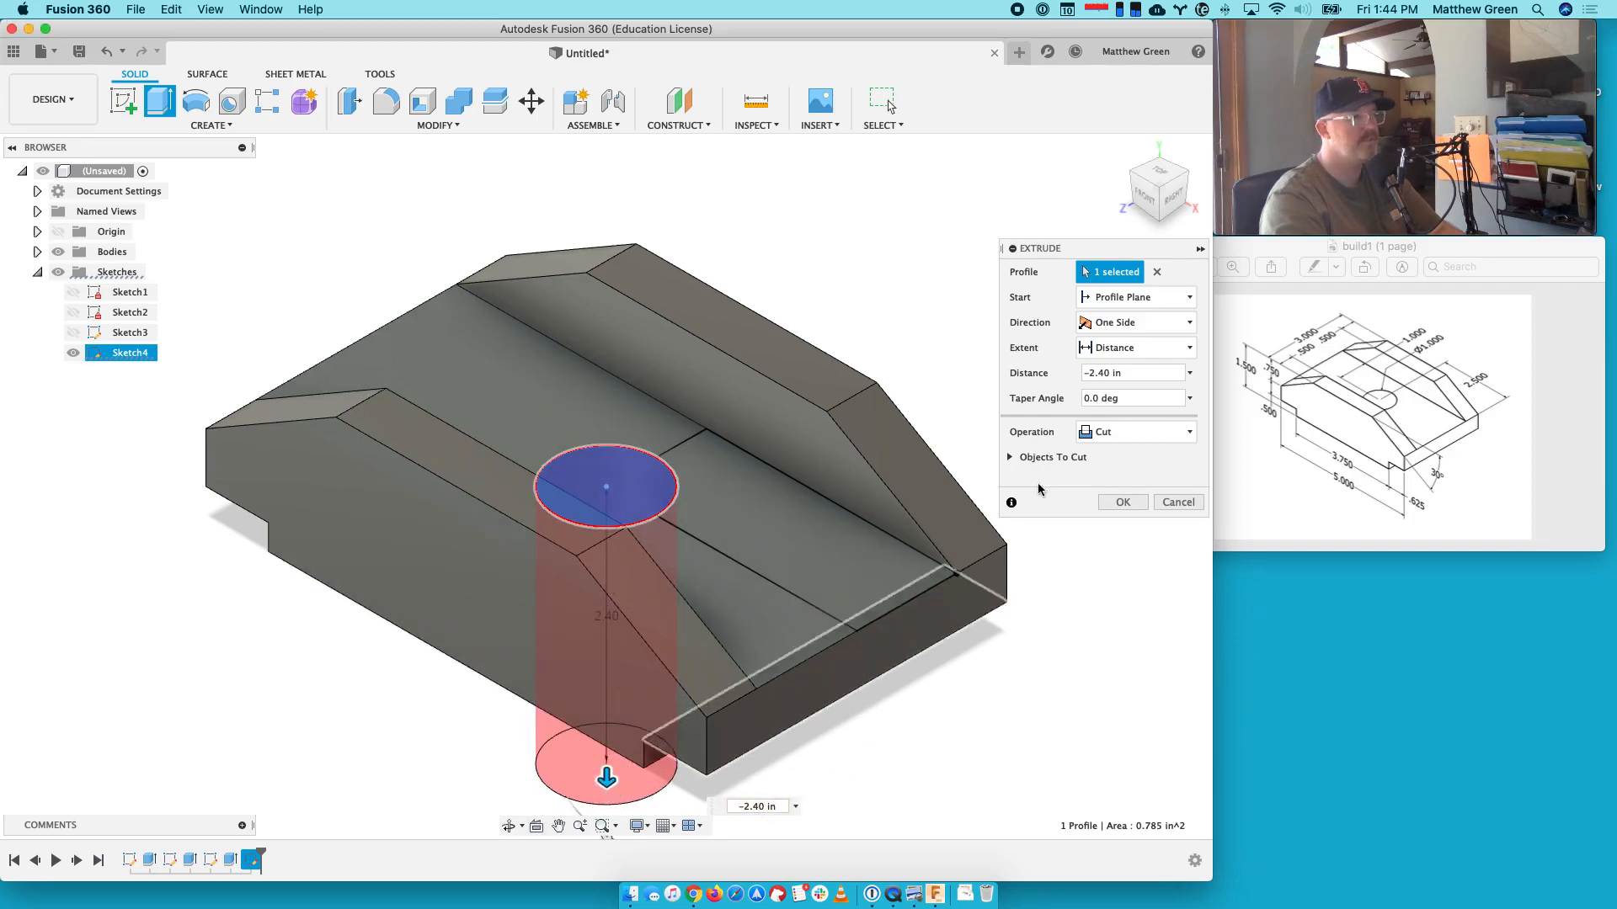
pyautogui.moveTo(1162, 185)
pyautogui.mouseDown()
pyautogui.moveTo(1163, 161)
pyautogui.moveTo(1160, 188)
pyautogui.mouseUp()
pyautogui.click(1113, 500)
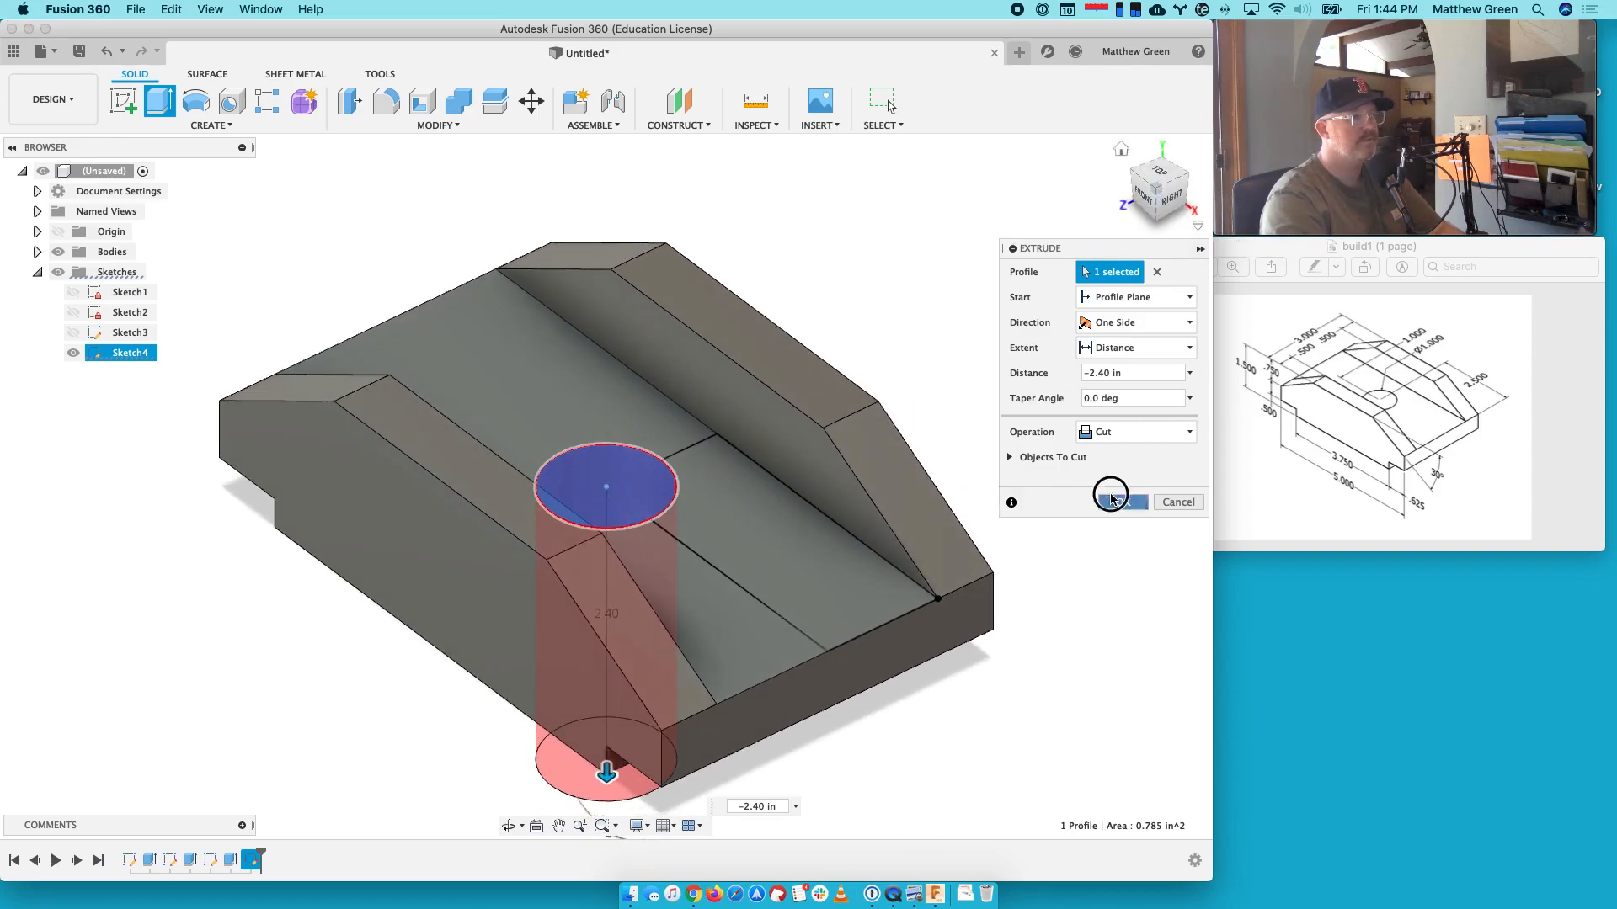
pyautogui.click(1121, 151)
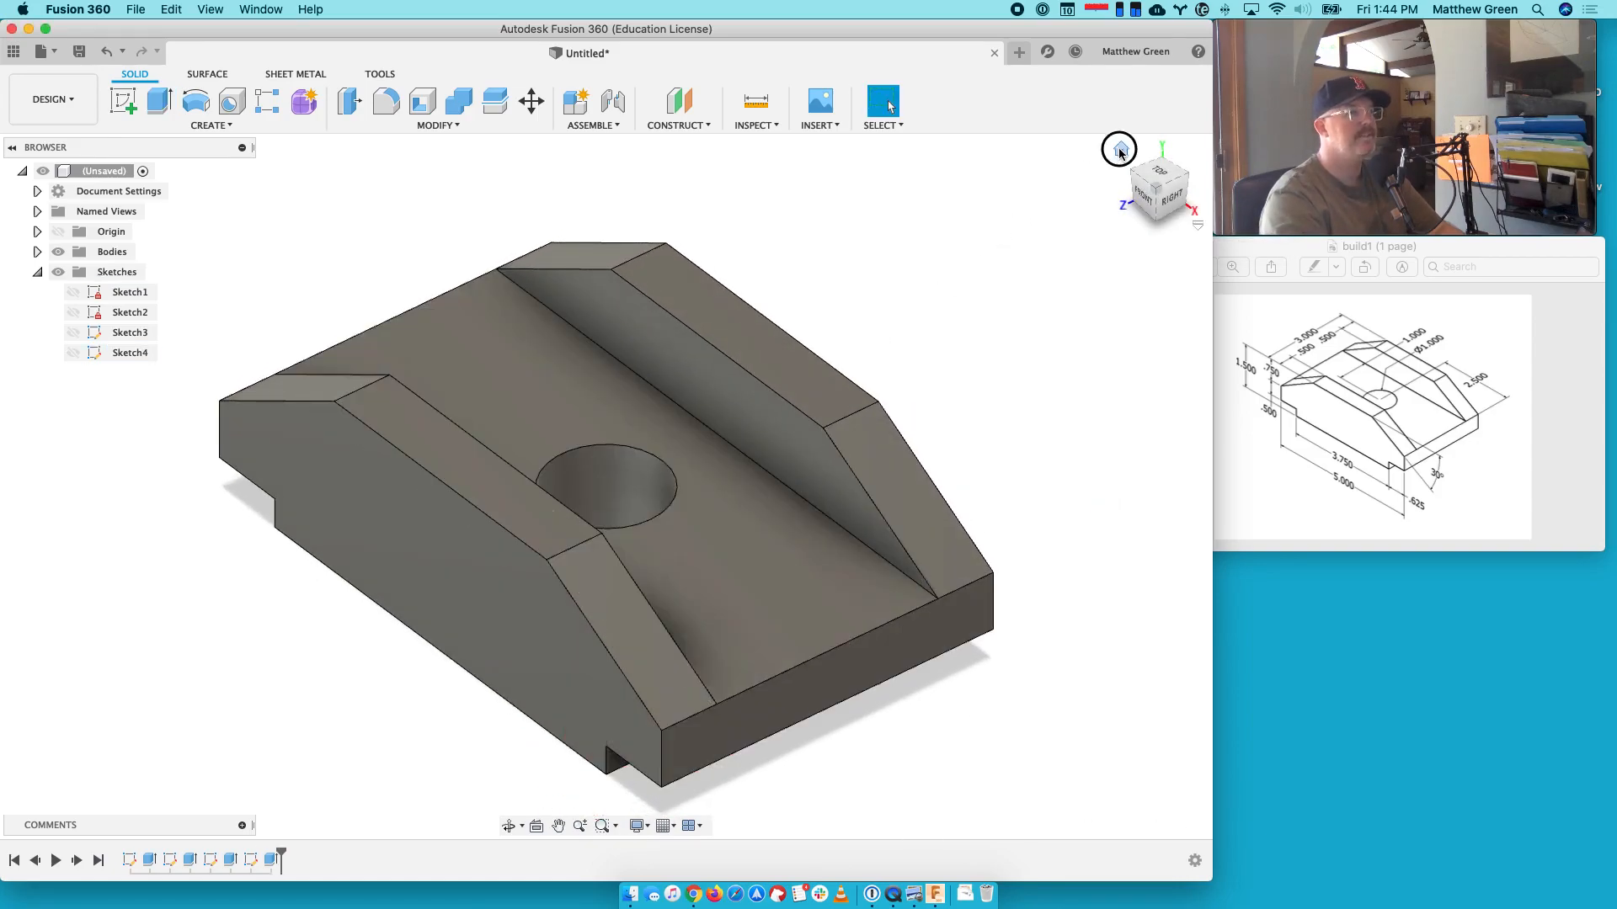